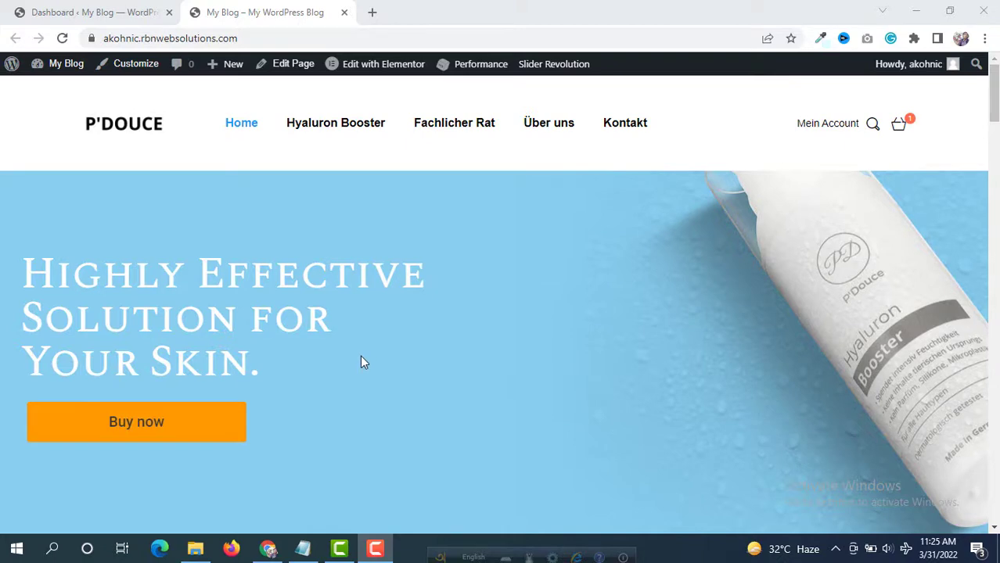
# Search the WordPress plugin directory for hustle from the site's dashboard
pyautogui.click(130, 10)
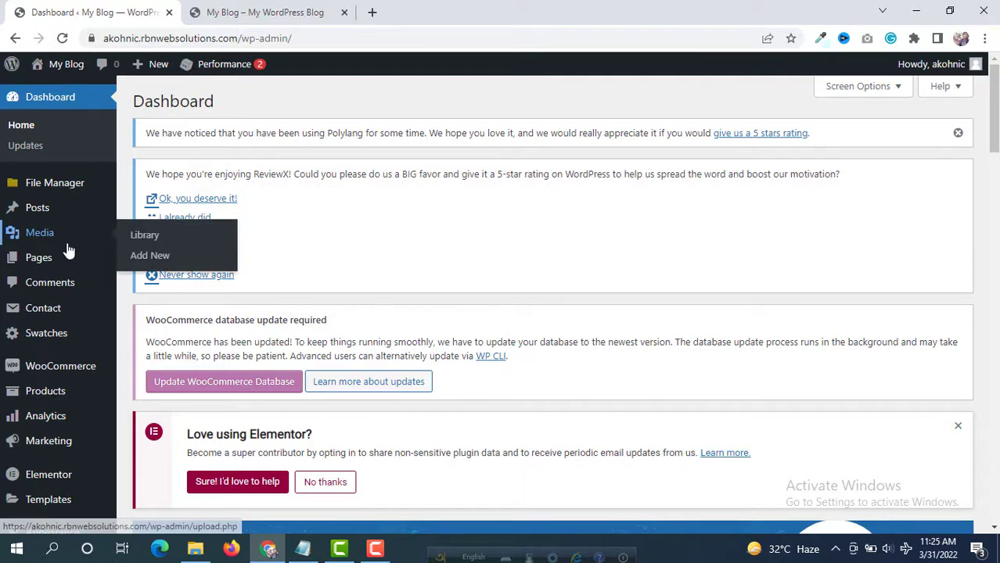
pyautogui.scroll(-3, 277, 223)
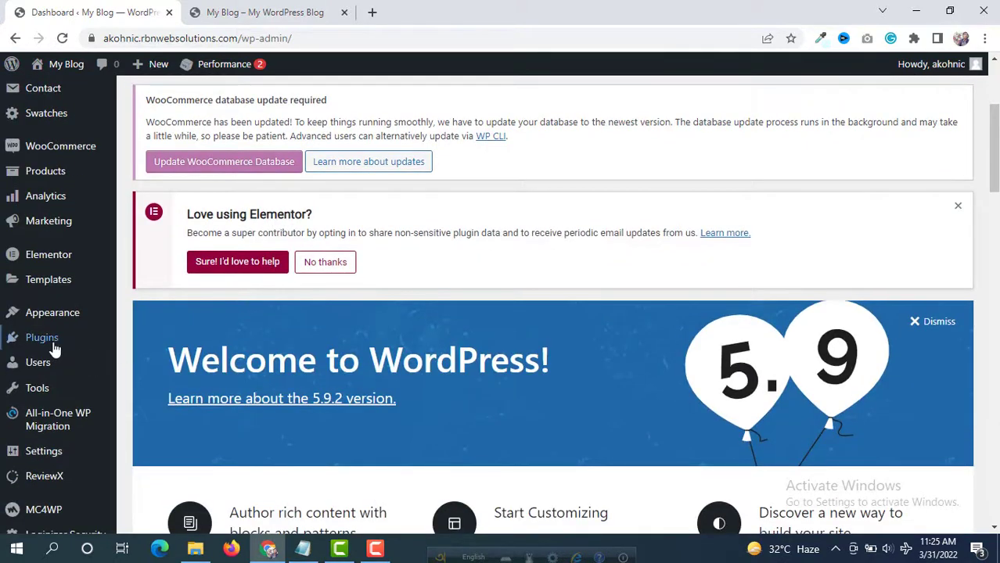
pyautogui.moveTo(53, 346)
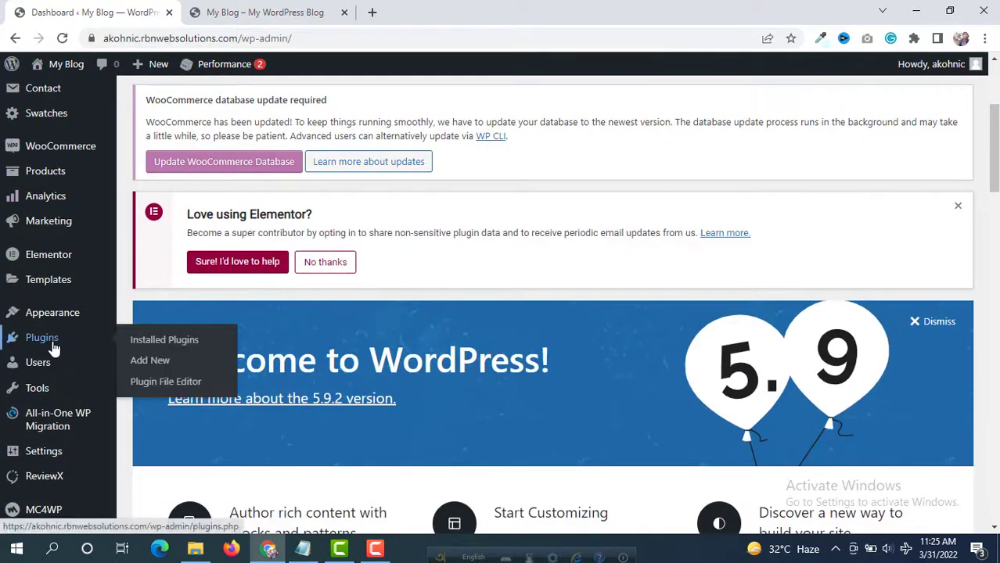
pyautogui.click(152, 364)
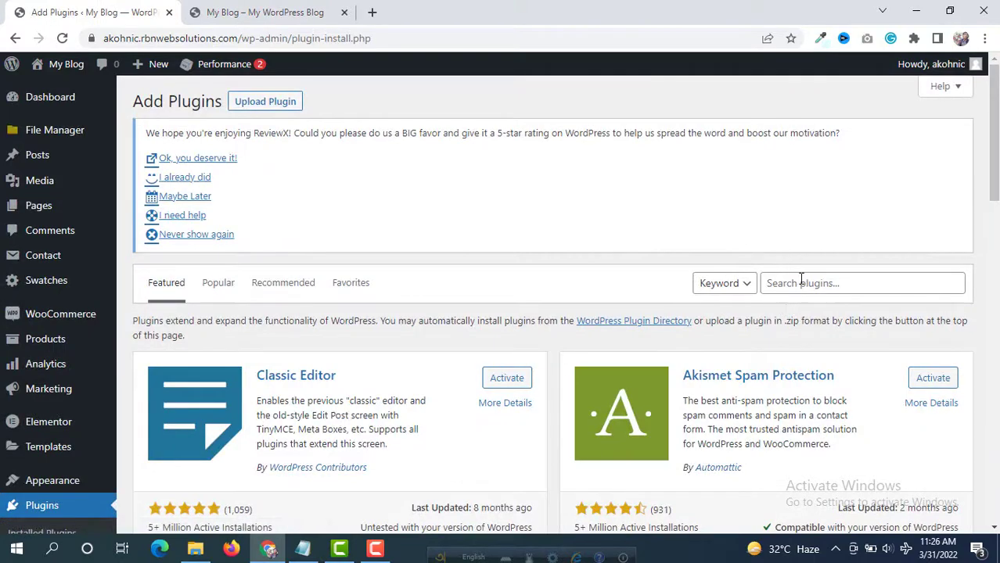
pyautogui.click(801, 283)
pyautogui.write('hus')
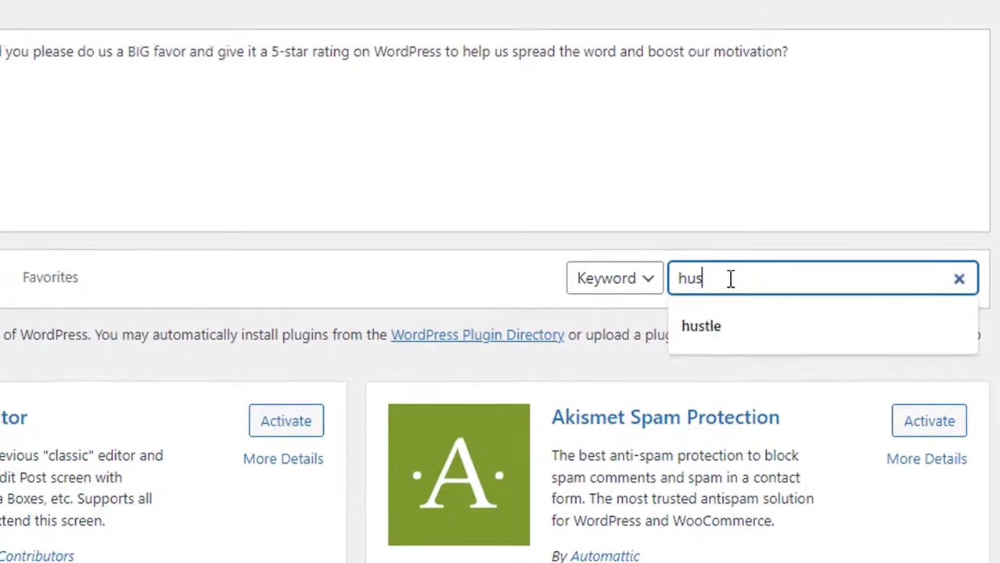
pyautogui.write('tle')
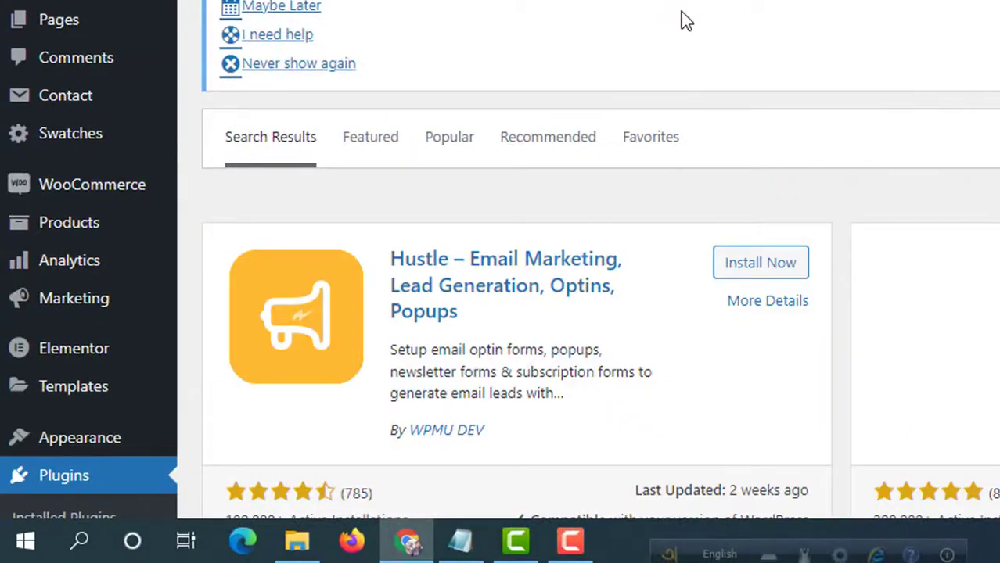
# Install and activate the Hustle – Email Marketing, Lead Generation, Optins, Popups plugin
pyautogui.scroll(-2, 684, 20)
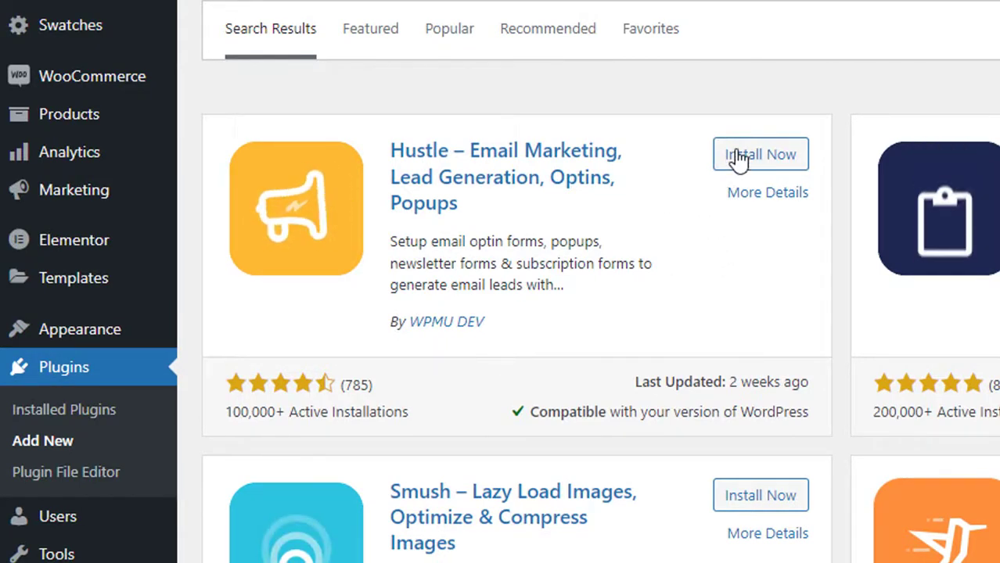
pyautogui.click(763, 159)
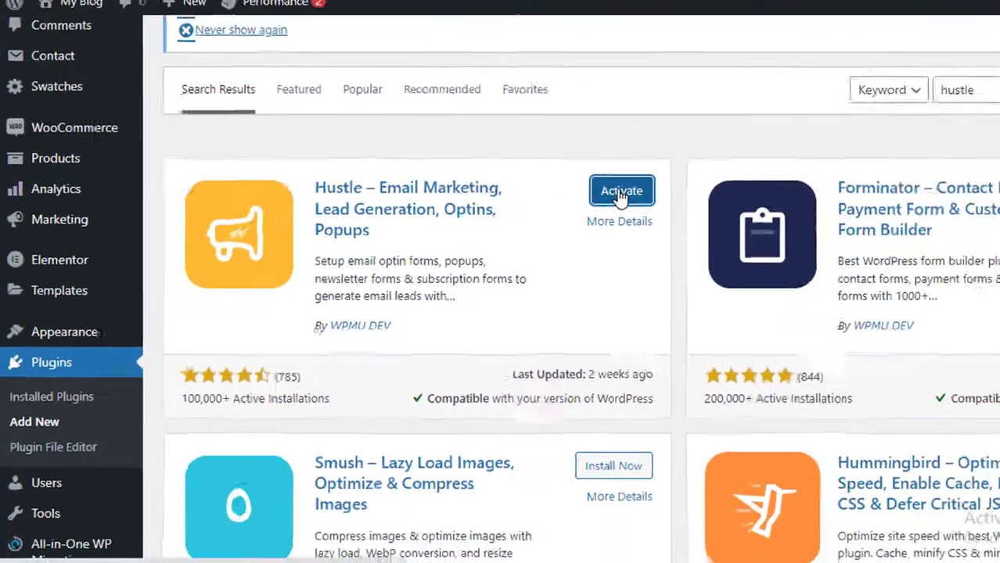
pyautogui.click(621, 192)
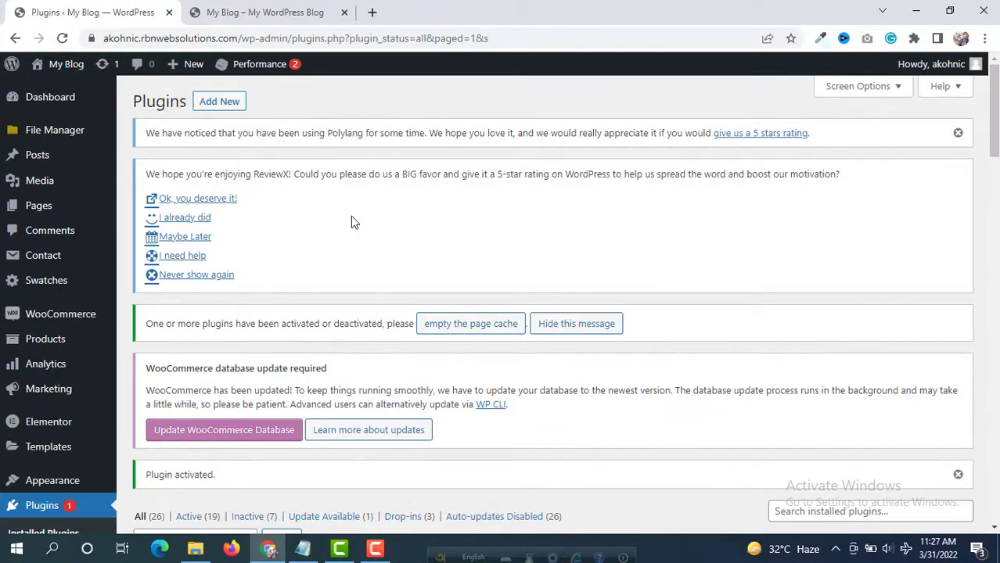
# Open the Pop-ups page of the Hustle plugin
pyautogui.scroll(-5, 93, 227)
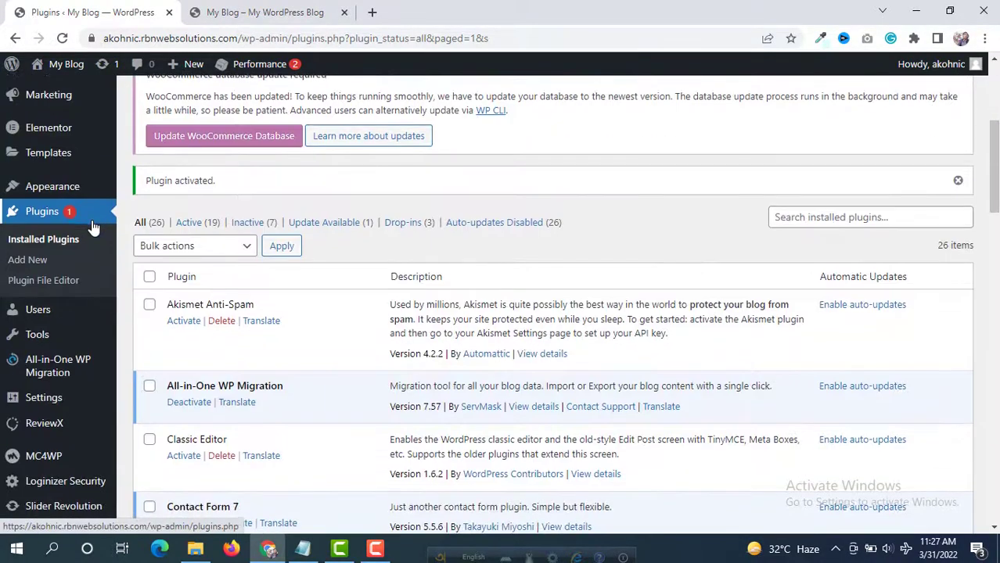
pyautogui.scroll(-3, 34, 222)
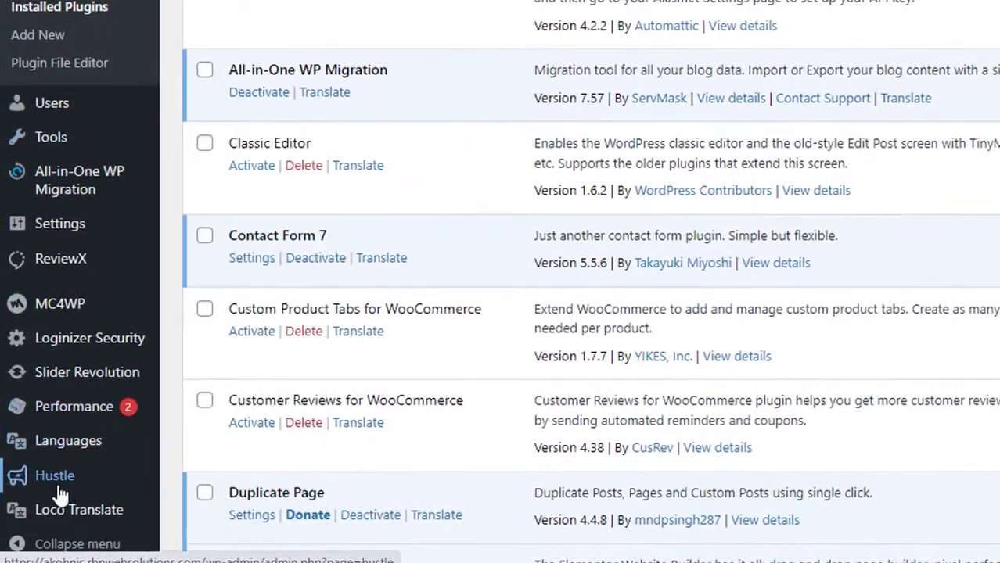
pyautogui.moveTo(47, 481)
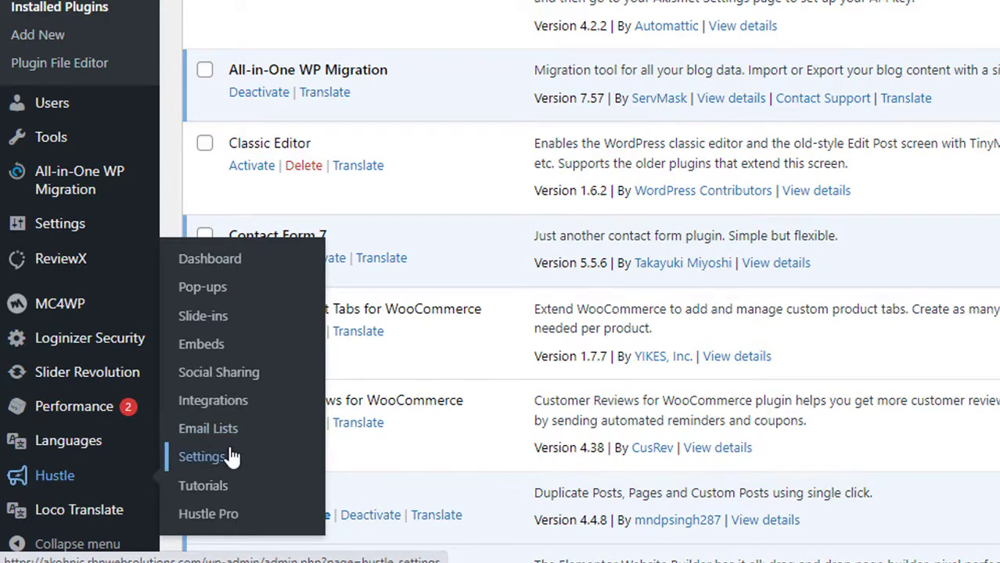
pyautogui.click(219, 291)
# Start creating a new pop-up and set its type to Informational
pyautogui.scroll(-5, 710, 126)
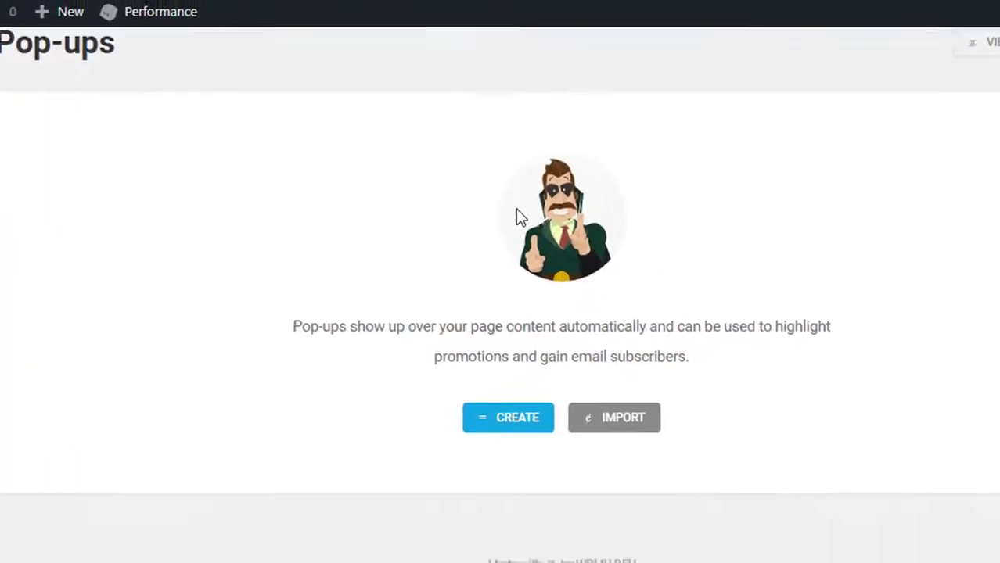
pyautogui.scroll(1, 504, 214)
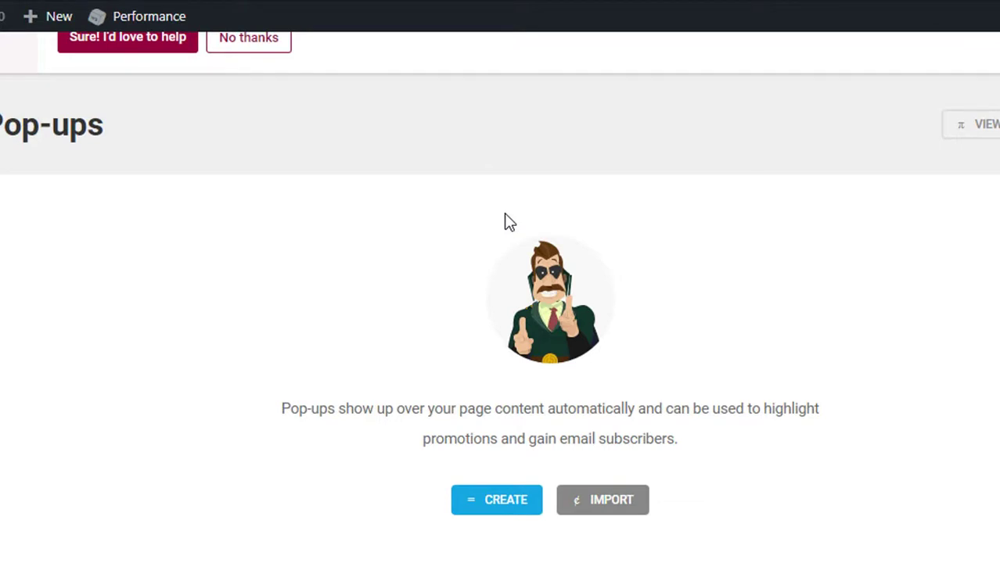
pyautogui.click(492, 510)
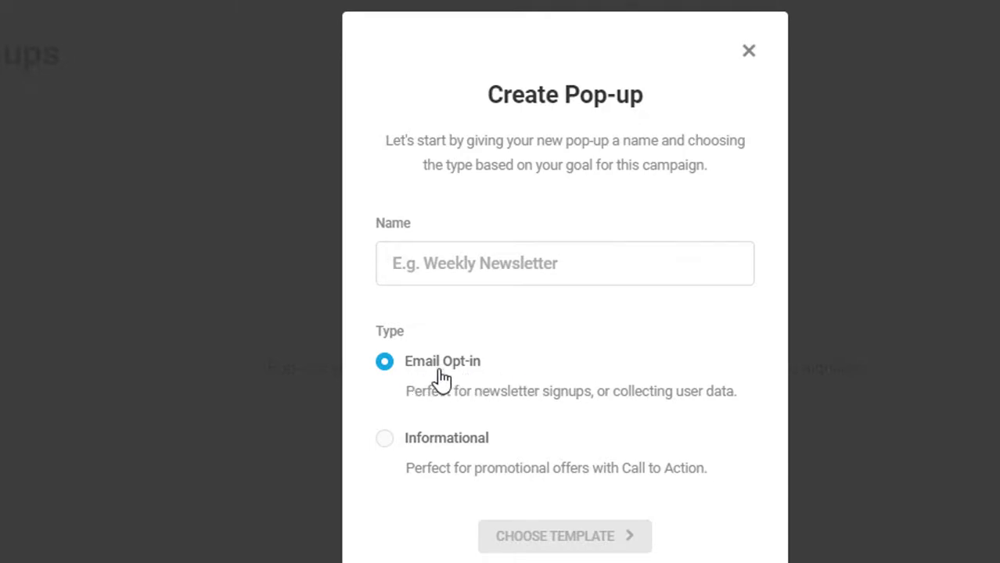
pyautogui.click(388, 446)
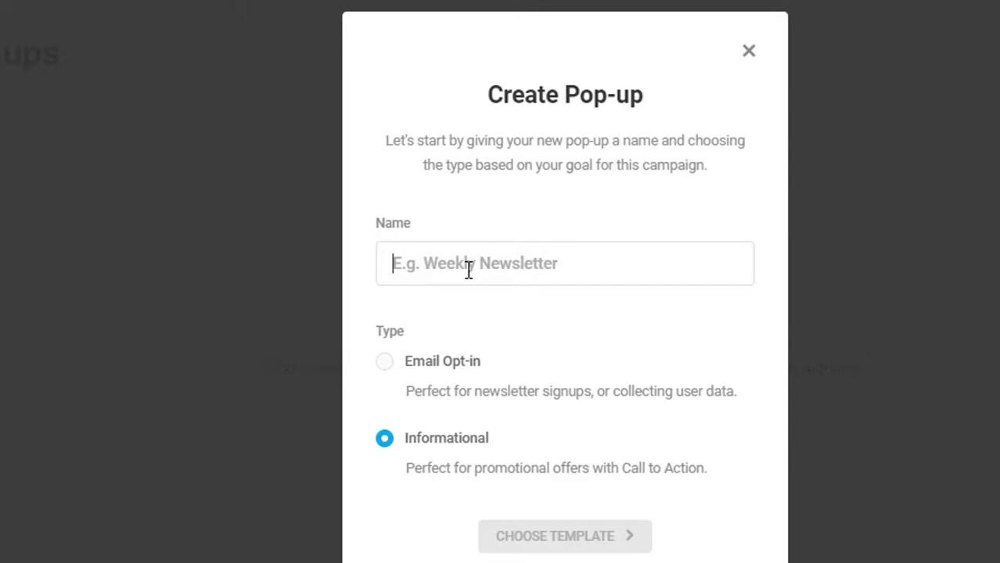
pyautogui.write('First pro')
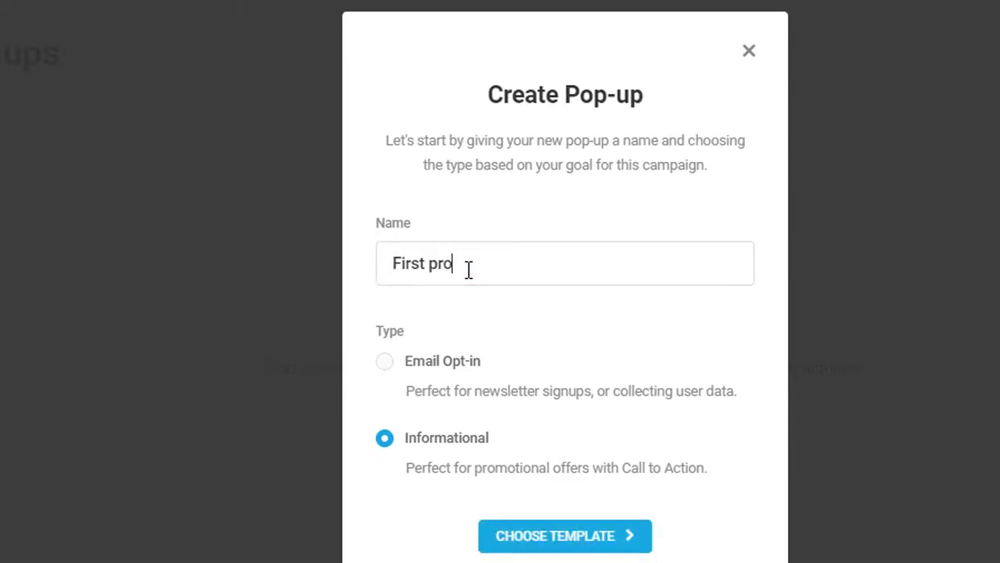
pyautogui.write('motional')
pyautogui.tripleClick(468, 270)
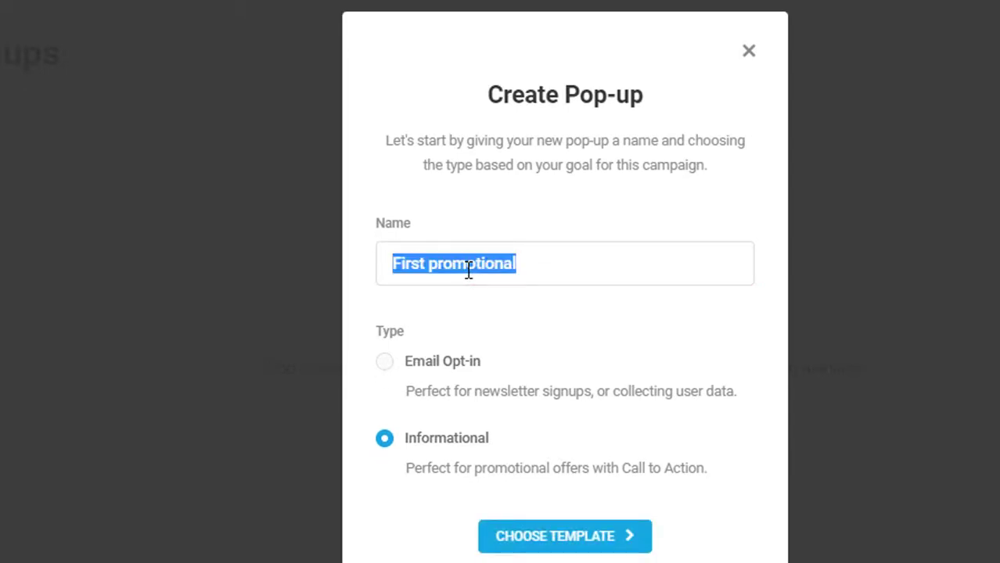
pyautogui.press('BackSpace')
# Name the pop-up "Black friday sale" and proceed to the template choice
pyautogui.write('Black')
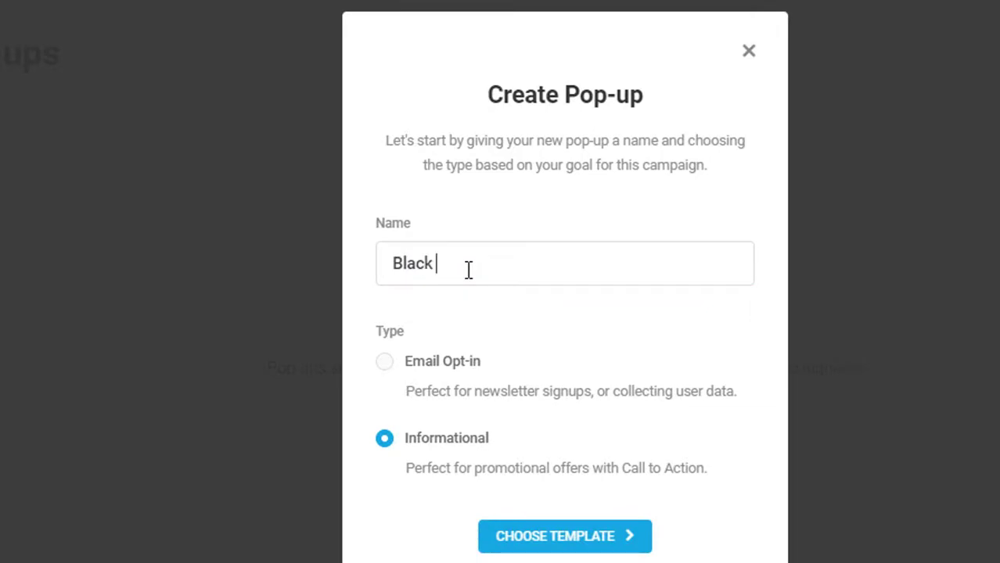
pyautogui.write(' friday sale')
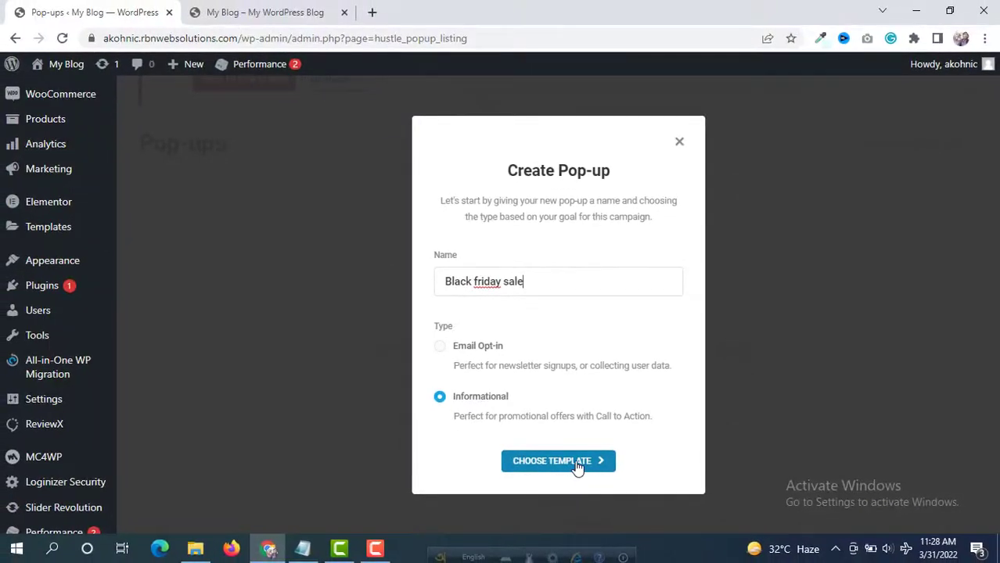
pyautogui.click(583, 507)
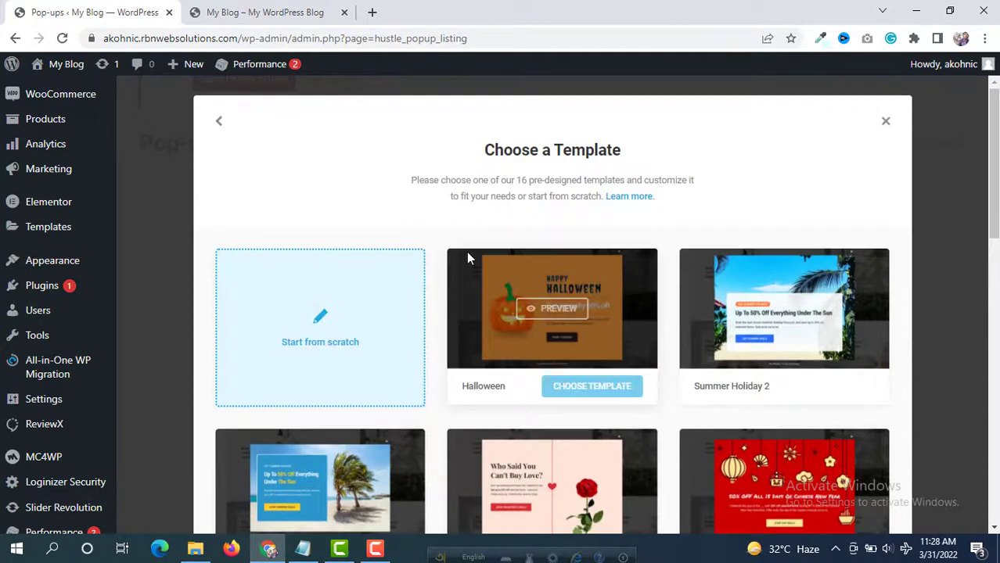
# Look through the gallery of pre-designed pop-up templates, from the seasonal ones to Give Away and Pandemic
pyautogui.scroll(-4, 468, 258)
pyautogui.scroll(-5, 468, 258)
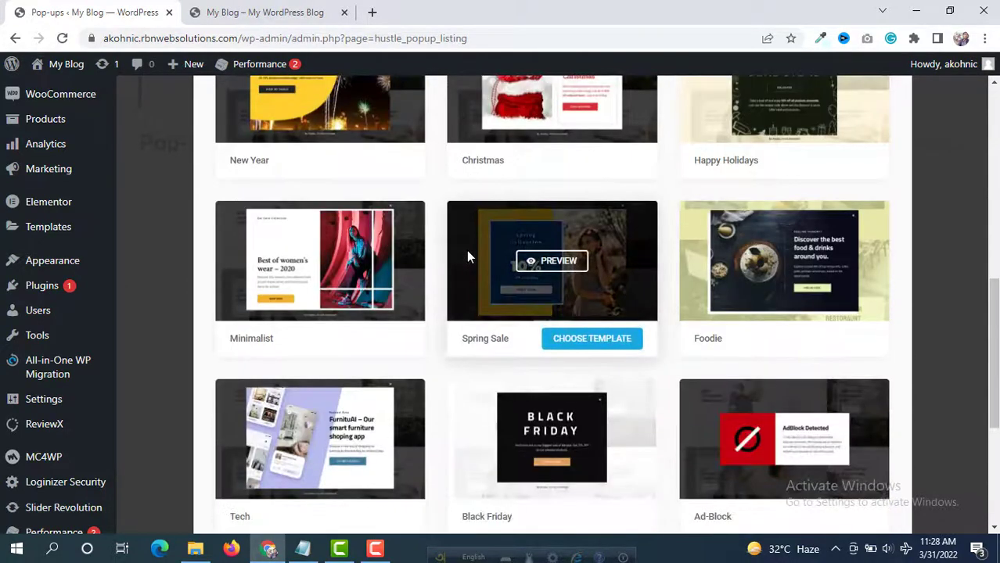
pyautogui.scroll(-3, 468, 258)
pyautogui.scroll(10, 468, 258)
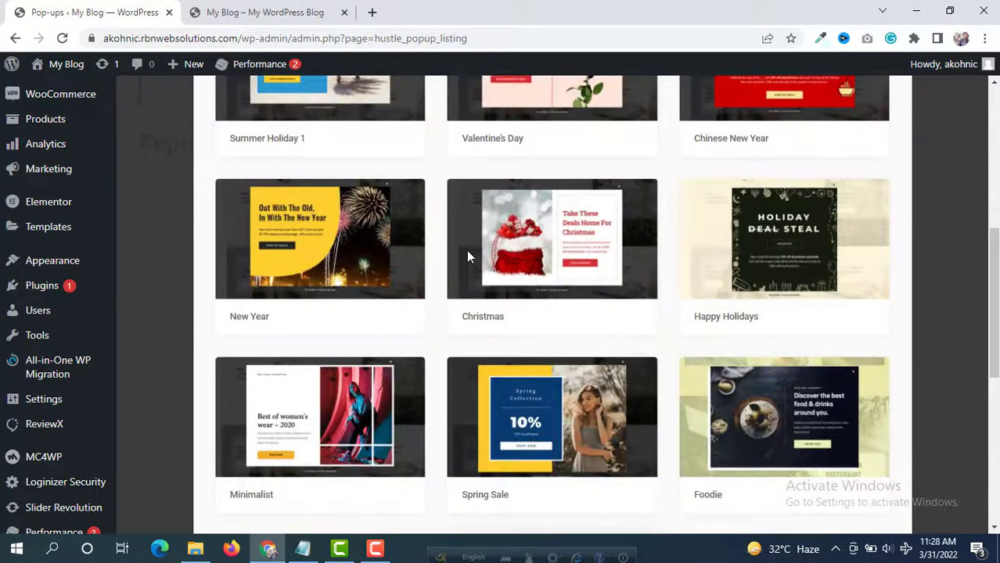
pyautogui.scroll(2, 469, 258)
pyautogui.scroll(-4, 469, 258)
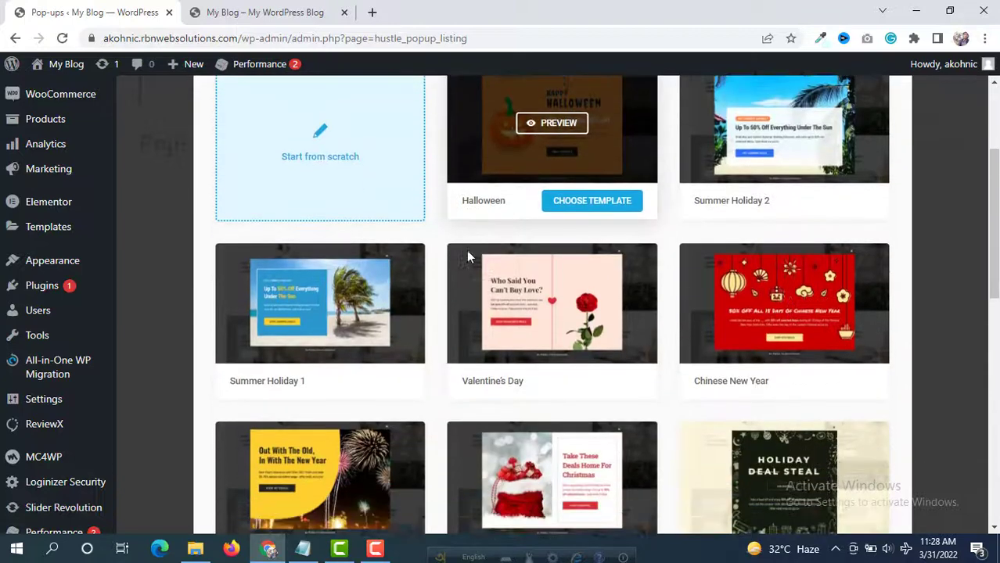
pyautogui.scroll(-2, 467, 257)
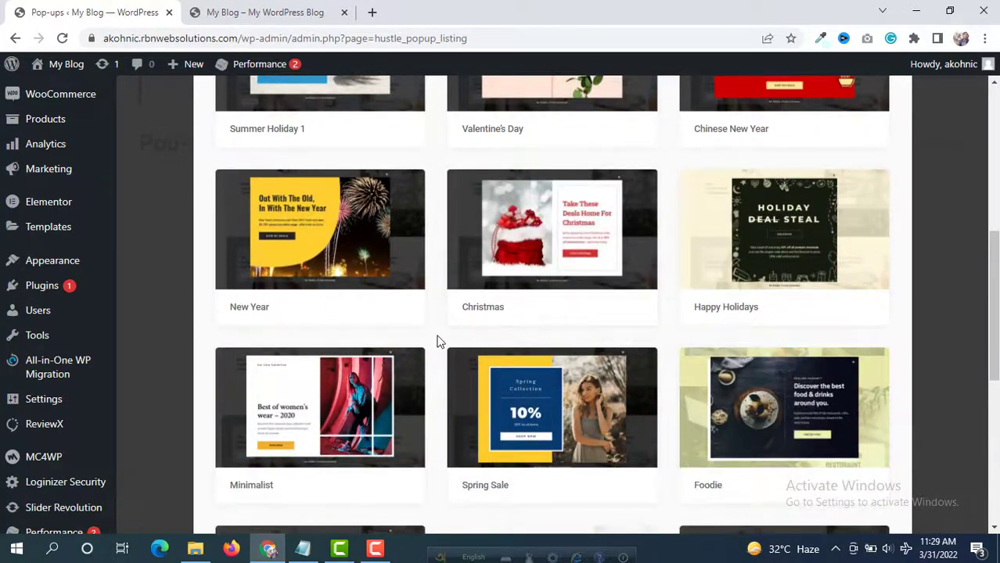
pyautogui.scroll(-2, 438, 341)
pyautogui.scroll(-4, 440, 343)
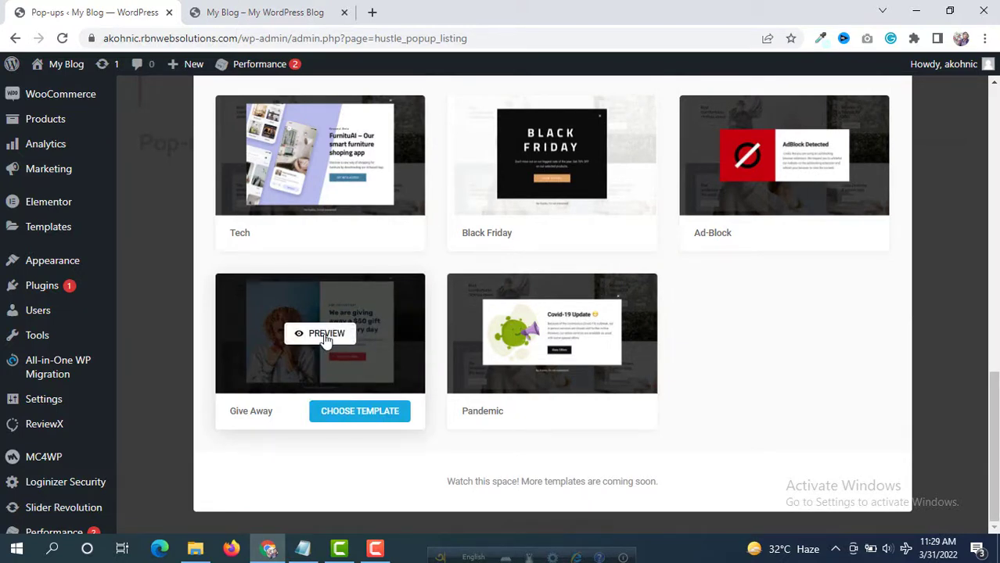
# Preview the Give Away template on the site, examine its full layout, and close the preview
pyautogui.click(326, 334)
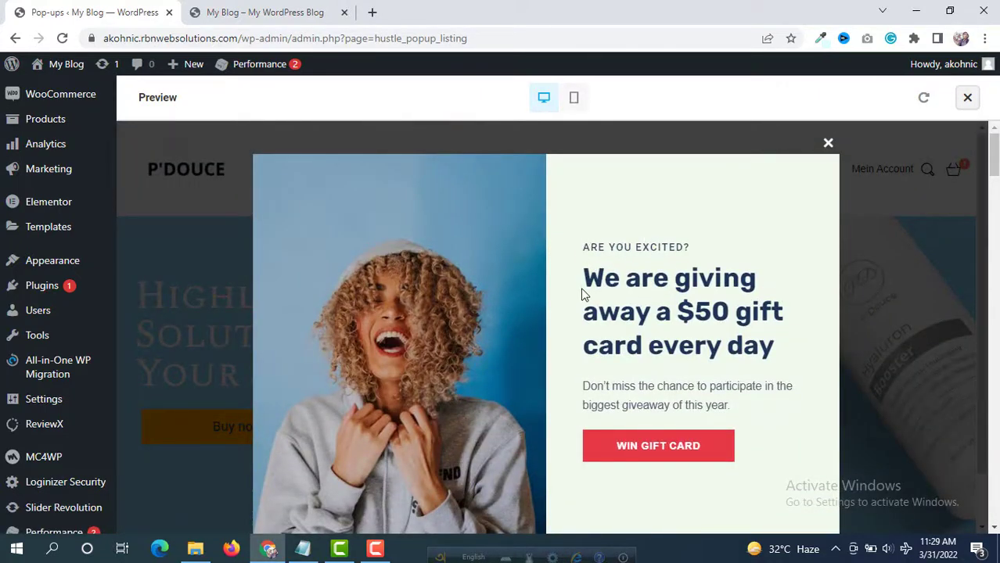
pyautogui.scroll(-1, 675, 251)
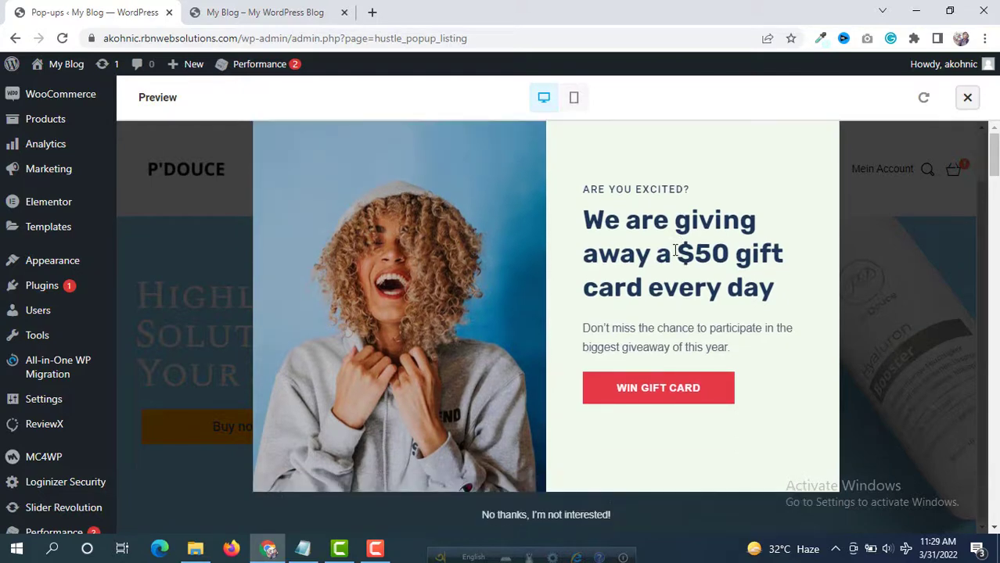
pyautogui.scroll(1, 674, 250)
pyautogui.scroll(-1, 675, 250)
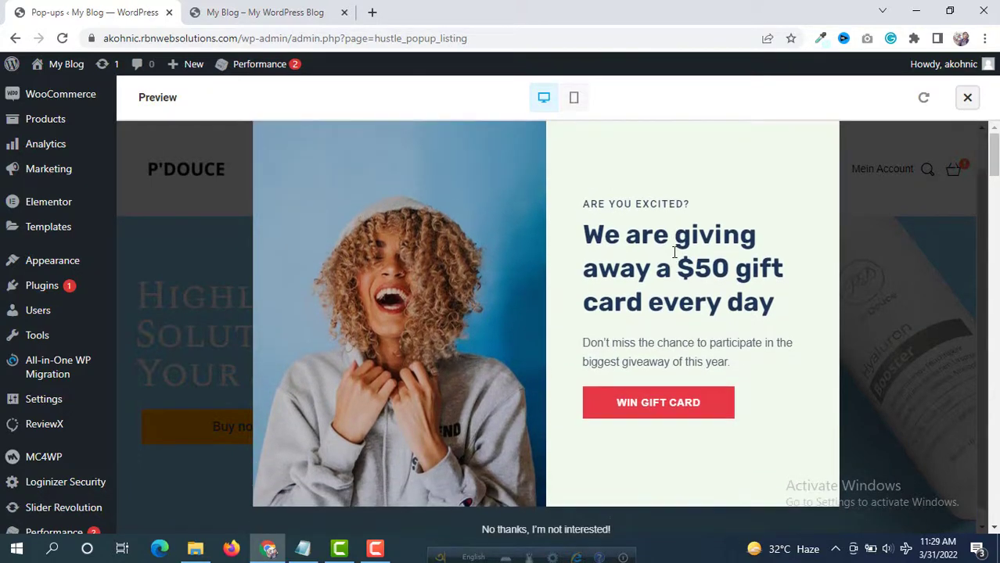
pyautogui.scroll(1, 675, 251)
pyautogui.scroll(-1, 677, 261)
pyautogui.scroll(1, 689, 260)
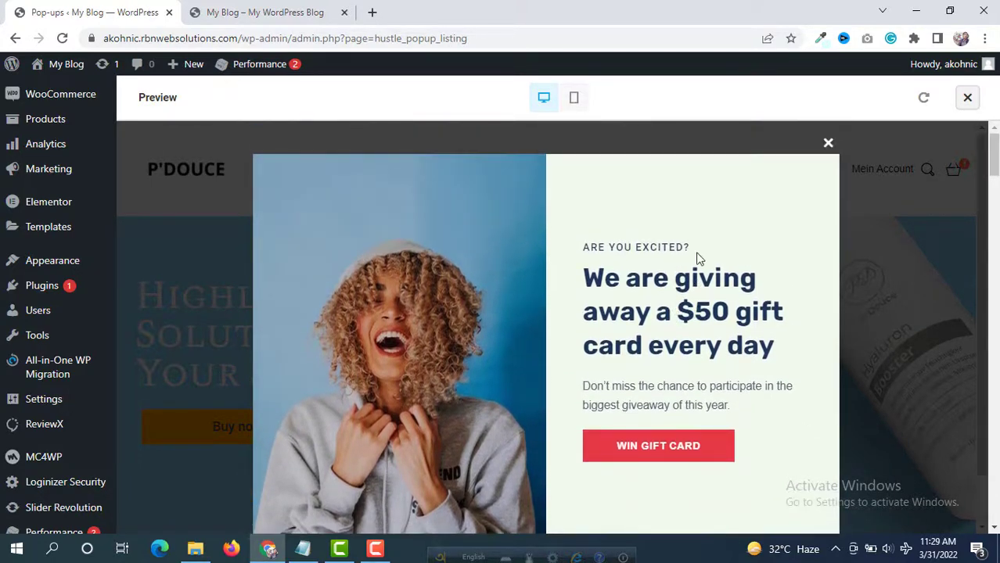
pyautogui.click(829, 144)
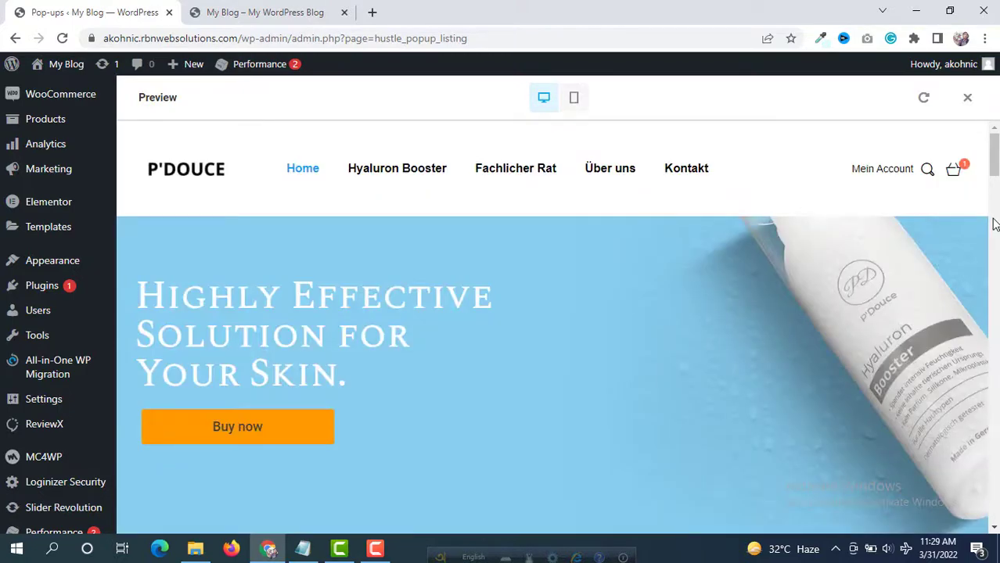
pyautogui.click(967, 102)
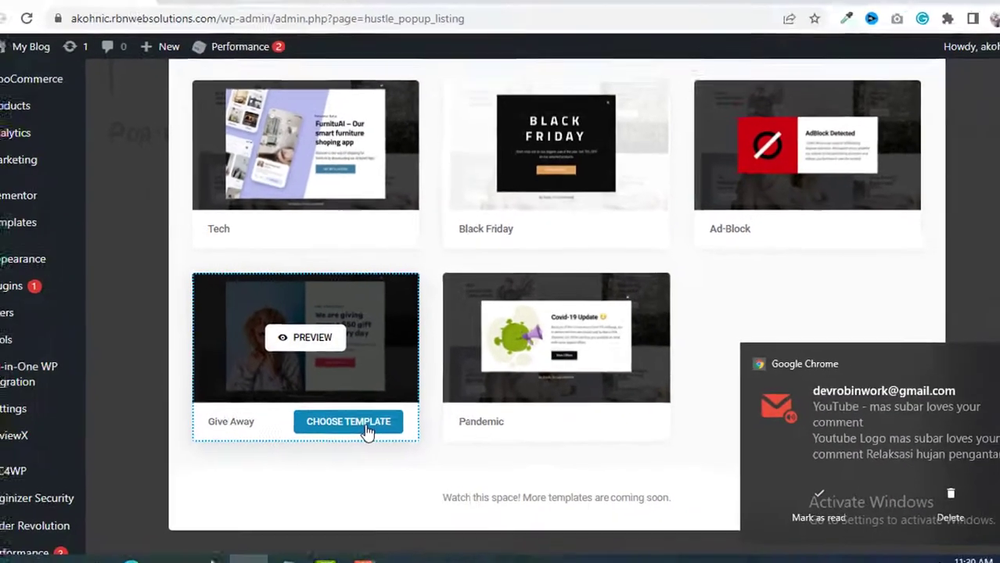
# Create the pop-up from the Give Away template and go to its title and subtitle content settings
pyautogui.click(336, 458)
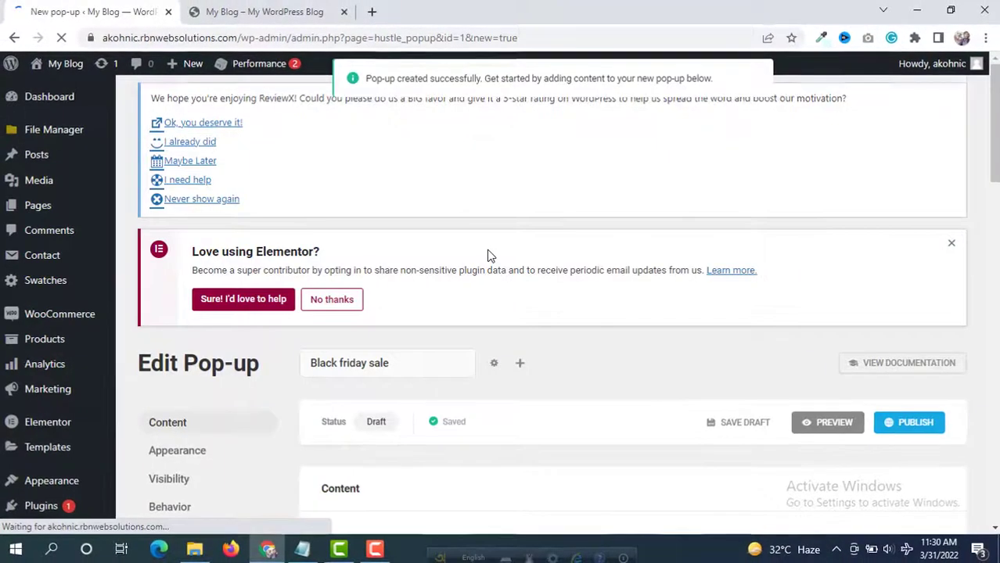
pyautogui.scroll(-3, 487, 255)
pyautogui.scroll(1, 489, 256)
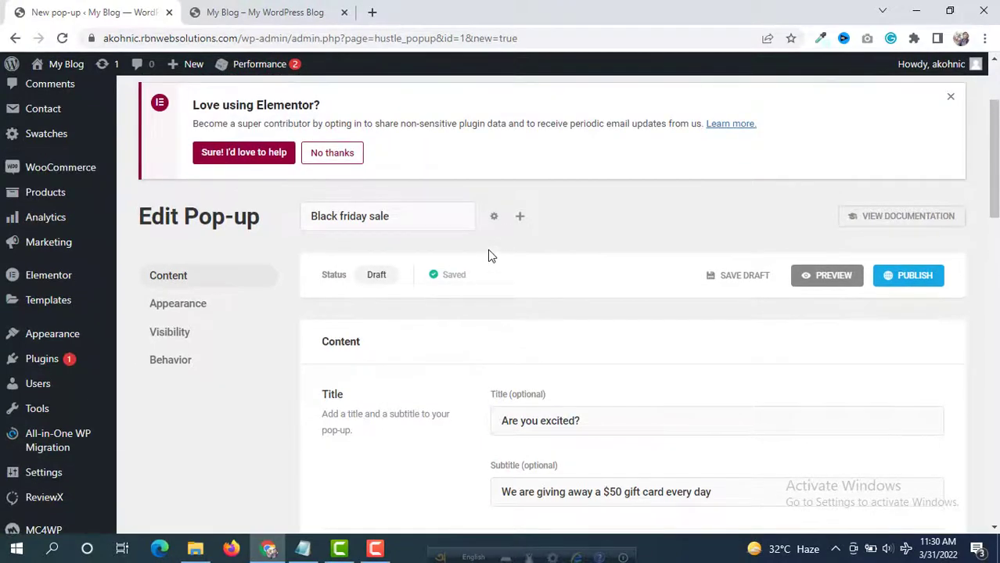
pyautogui.scroll(-2, 489, 255)
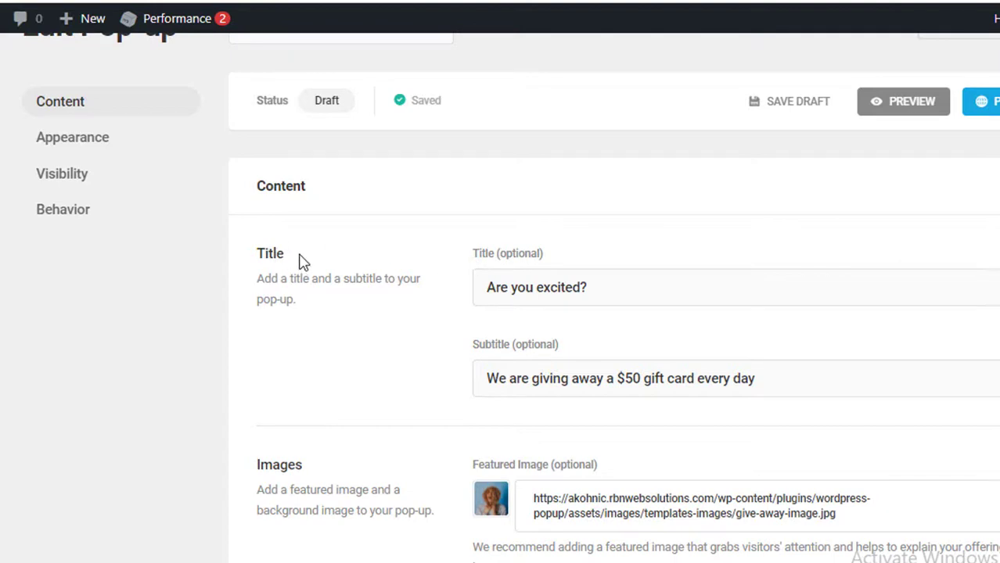
# Replace the pop-up's title with "50% Flat Sale"
pyautogui.moveTo(301, 262); pyautogui.dragTo(257, 256)
pyautogui.moveTo(667, 292); pyautogui.dragTo(581, 288)
pyautogui.moveTo(420, 303); pyautogui.dragTo(415, 303)
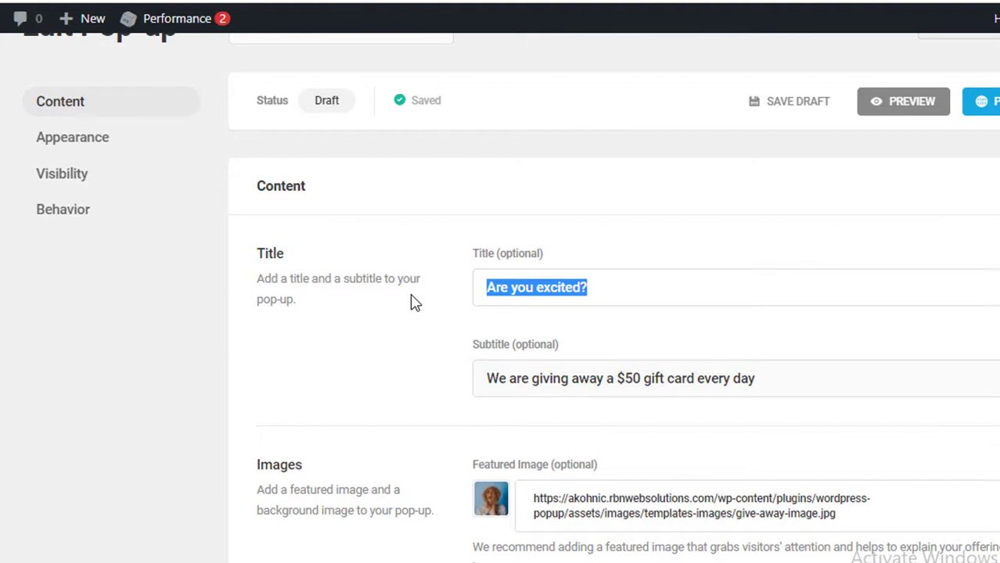
pyautogui.press('BackSpace')
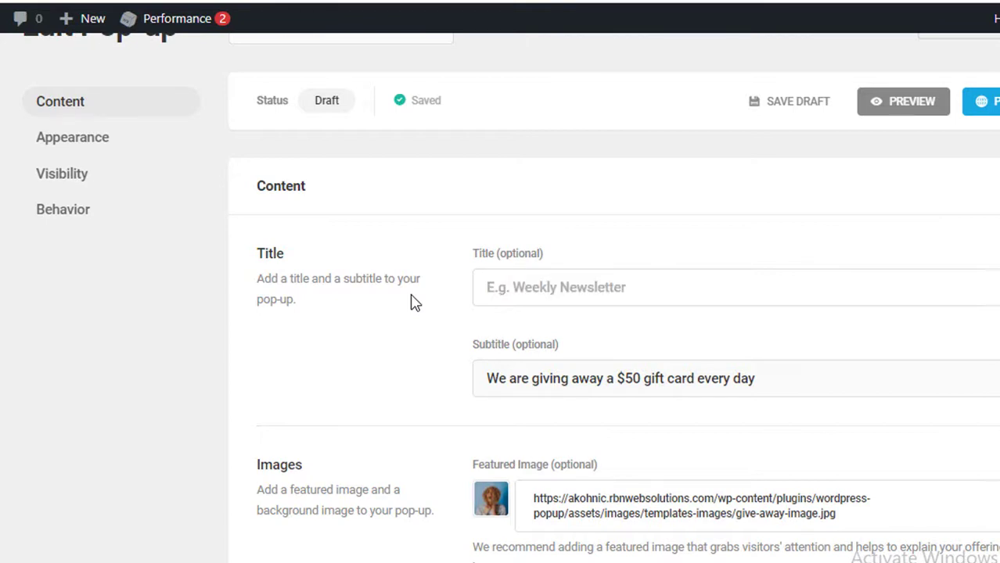
pyautogui.write('50%')
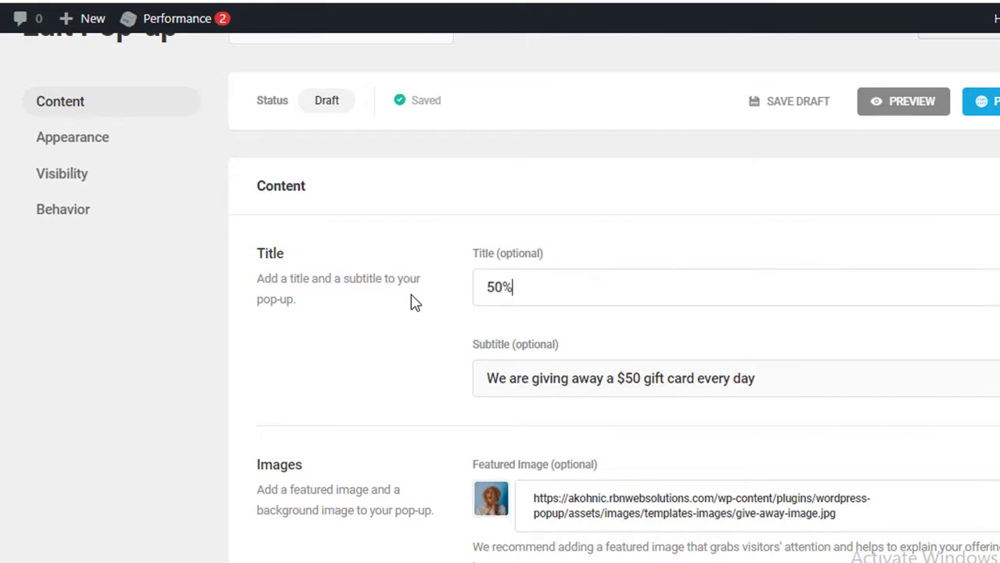
pyautogui.write(' Falt')
pyautogui.press('BackSpace')
pyautogui.press('BackSpace')
pyautogui.press('BackSpace')
pyautogui.press('BackSpace')
pyautogui.write('lat Sale')
# Replace the pop-up's subtitle with "We are giving 50% flat sale in our every products for Black Friday!"
pyautogui.scroll(-3, 452, 351)
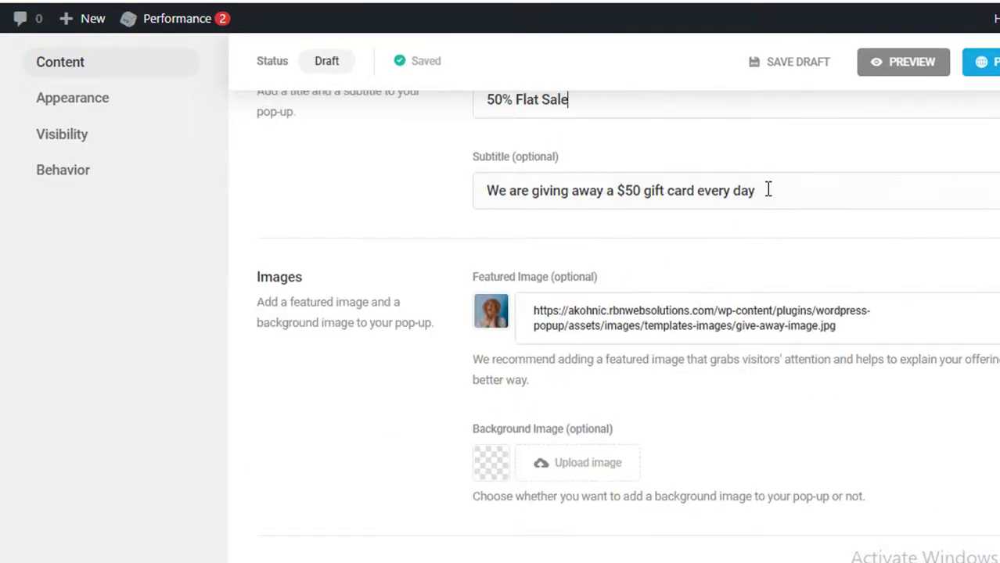
pyautogui.moveTo(768, 190); pyautogui.dragTo(149, 194)
pyautogui.press('BackSpace')
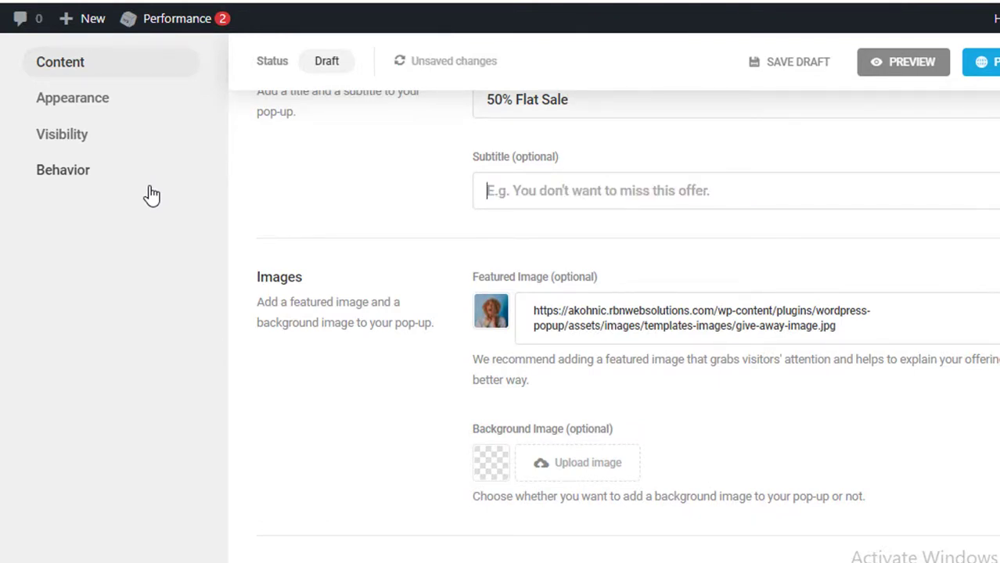
pyautogui.write('We are giv')
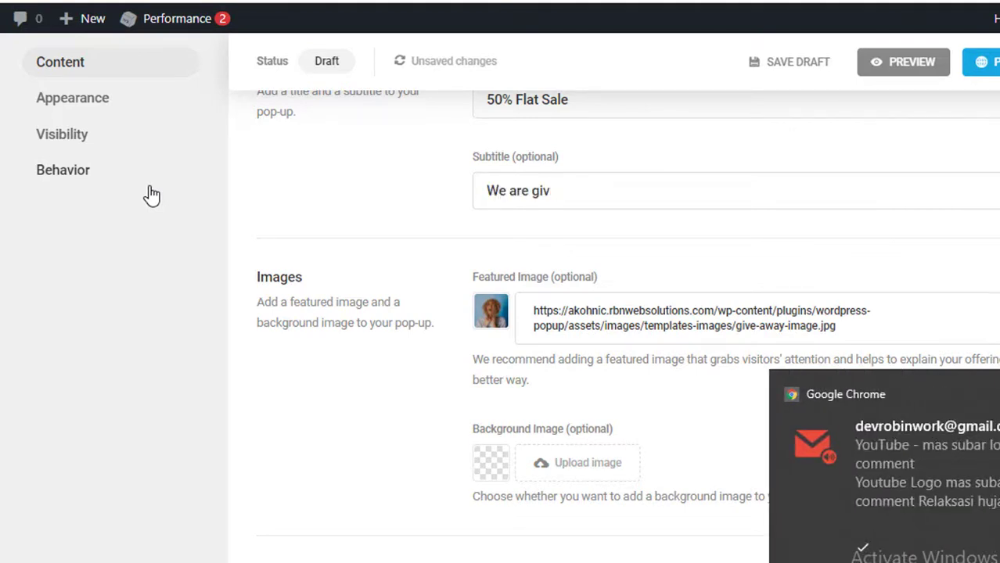
pyautogui.write('bing 50% fa')
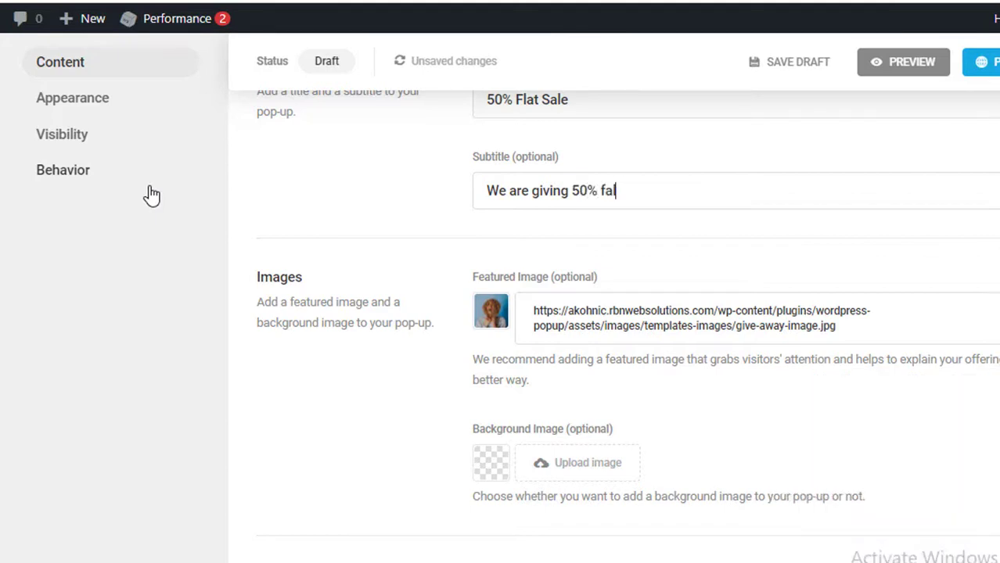
pyautogui.write('lt')
pyautogui.press('BackSpace')
pyautogui.write('lat sale in our')
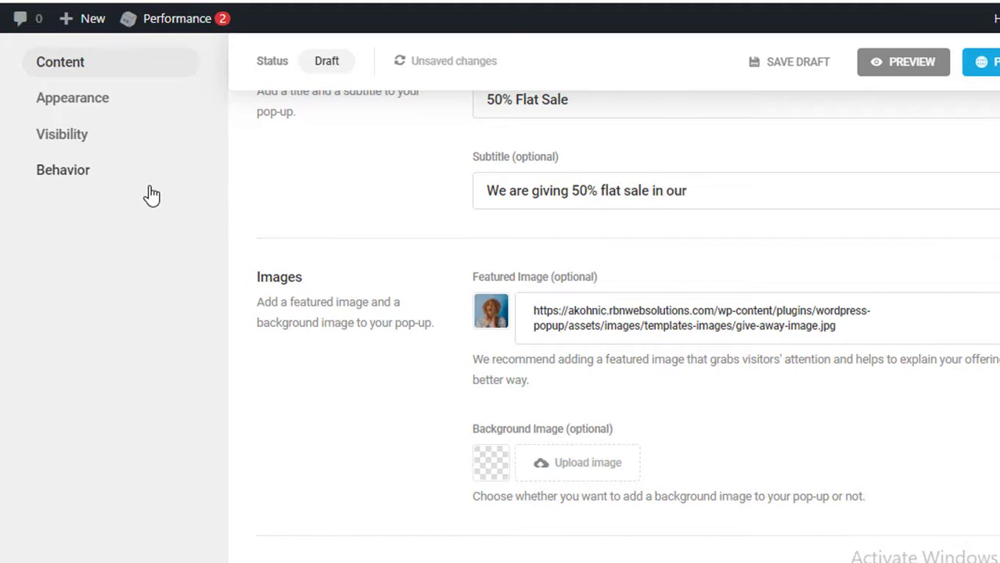
pyautogui.write(' every product')
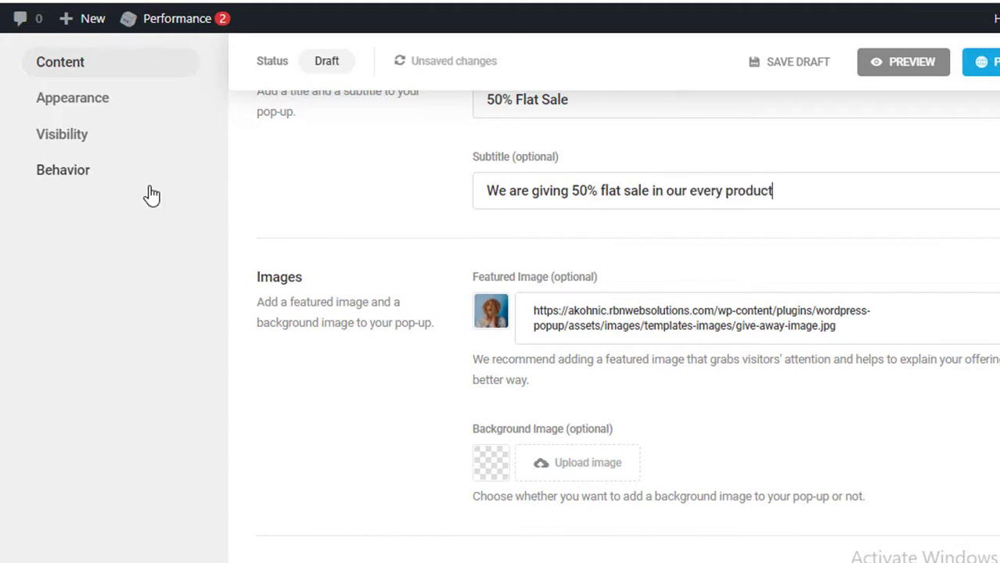
pyautogui.write('s for Black F')
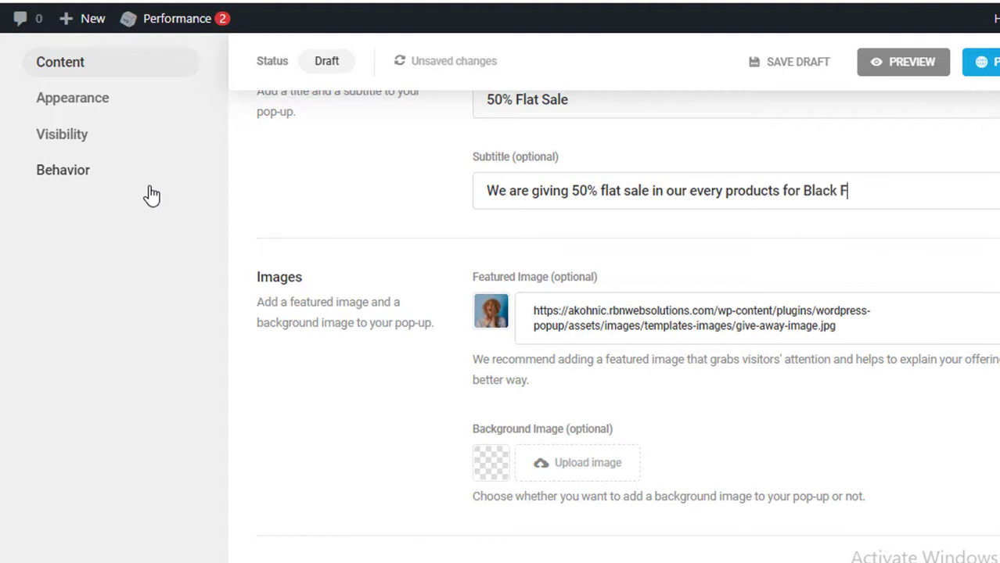
pyautogui.write('iriday!')
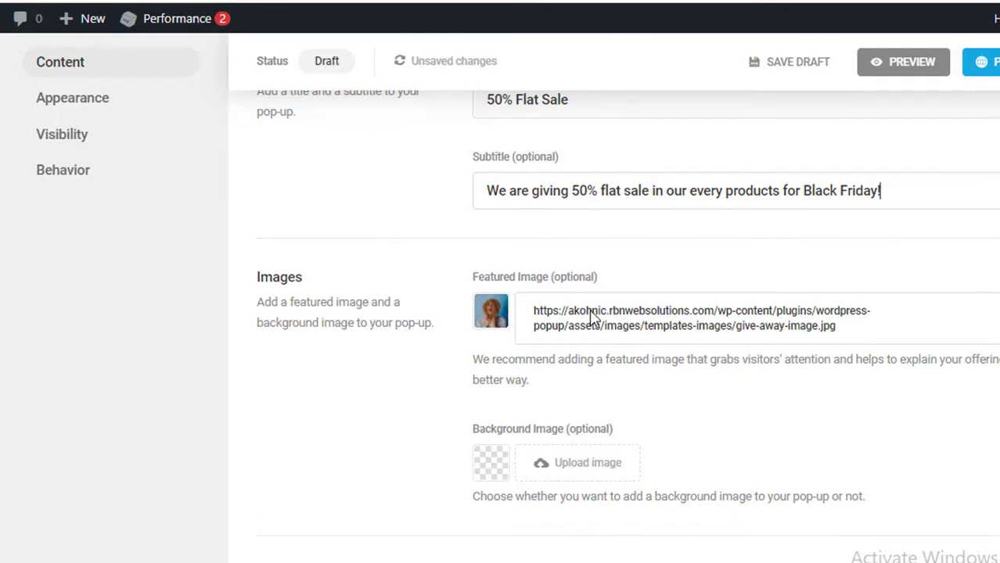
# Preview the pop-up on the site, check how the title and subtitle look, and close the preview
pyautogui.click(917, 69)
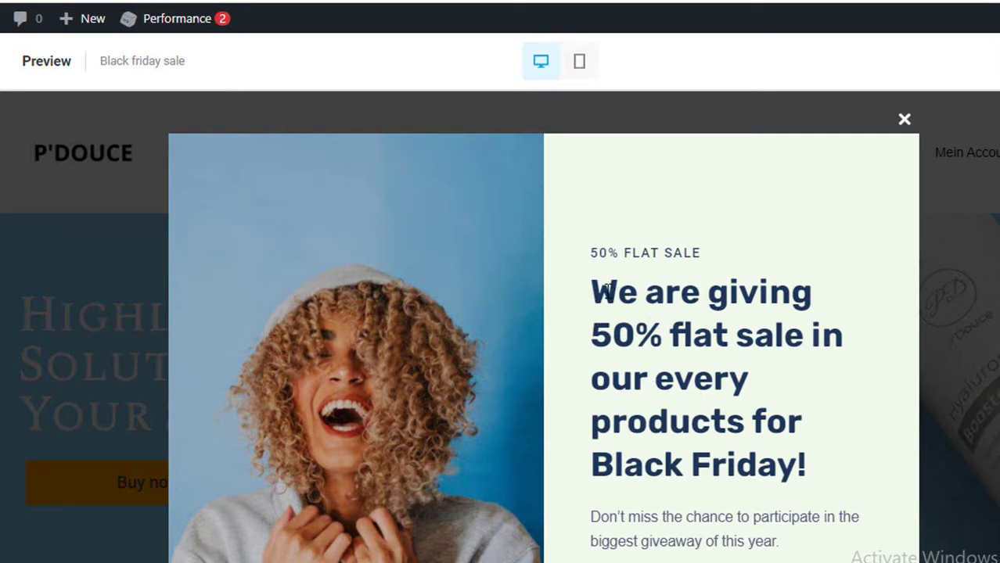
pyautogui.moveTo(606, 291); pyautogui.dragTo(585, 305)
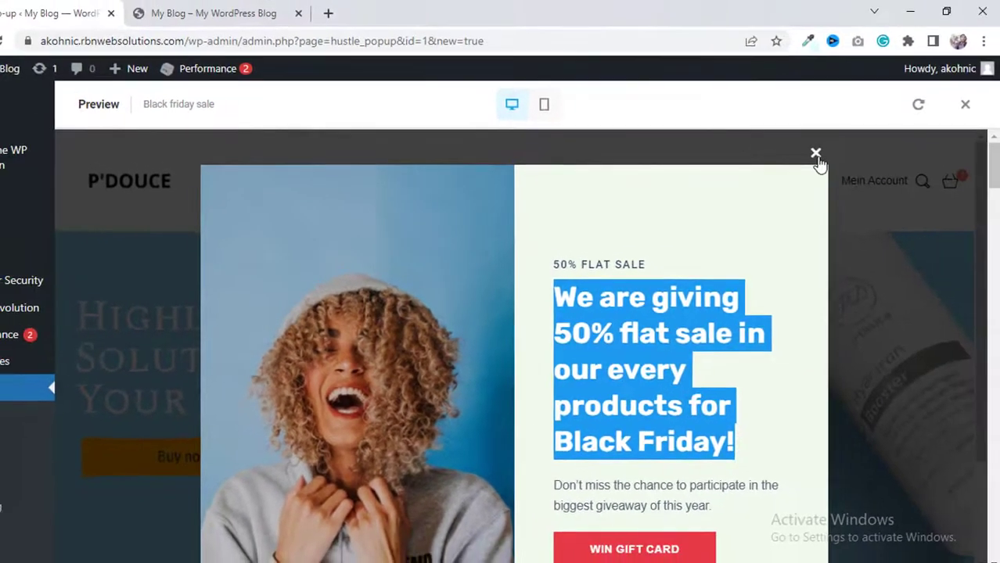
pyautogui.click(904, 119)
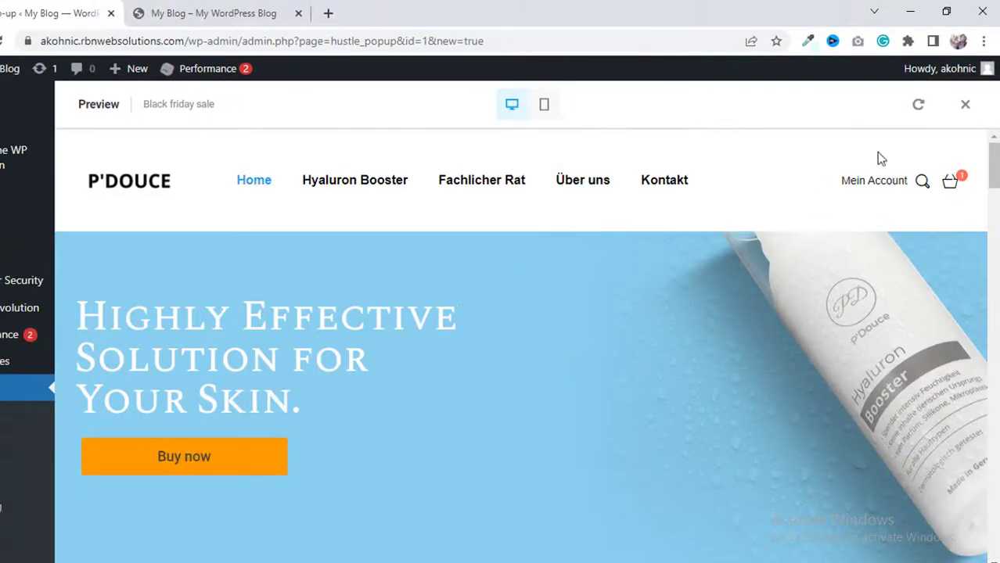
pyautogui.click(965, 104)
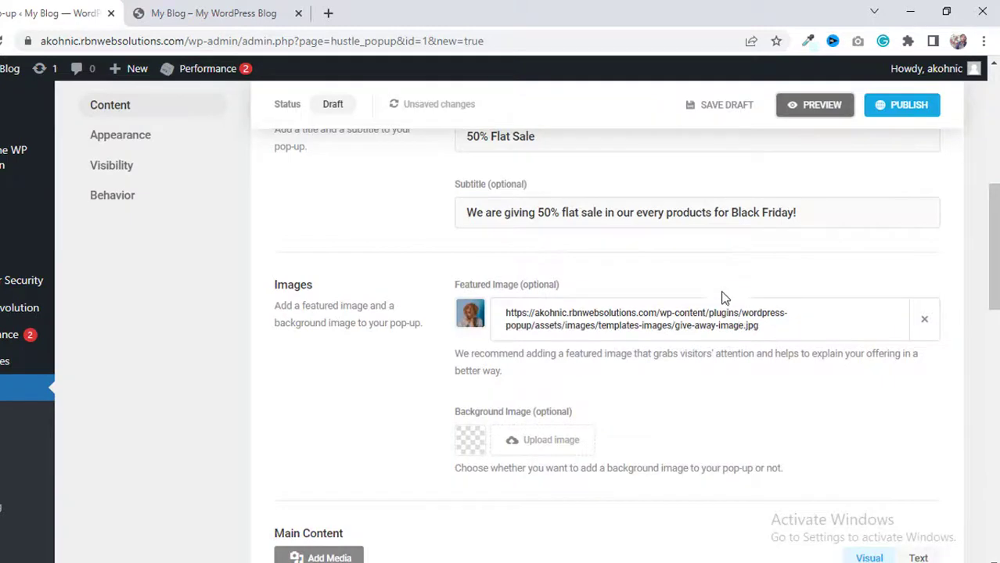
# Shorten the subtitle to "We are giving 50% flat sale in Black Friday!"
pyautogui.scroll(3, 723, 298)
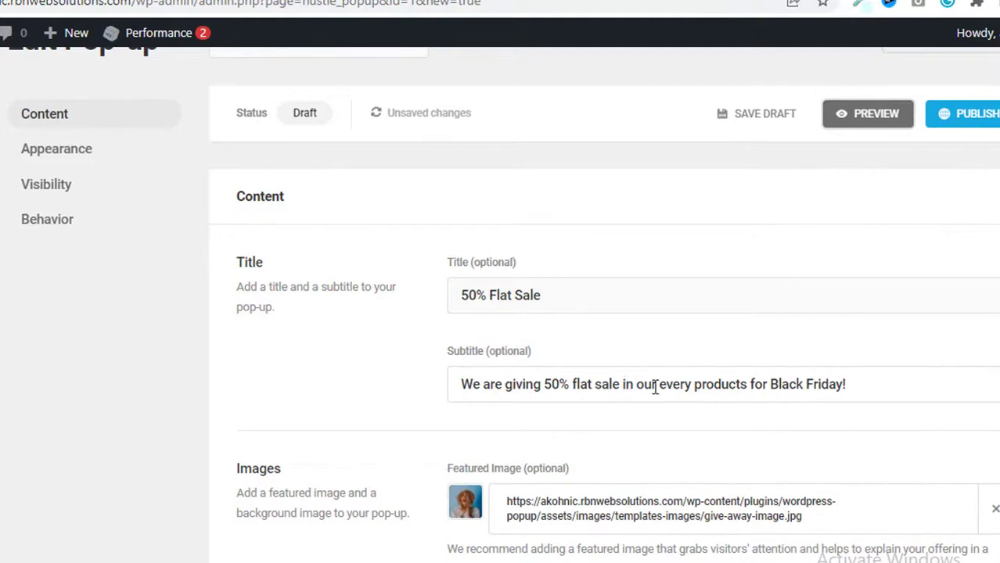
pyautogui.moveTo(640, 388); pyautogui.dragTo(765, 391)
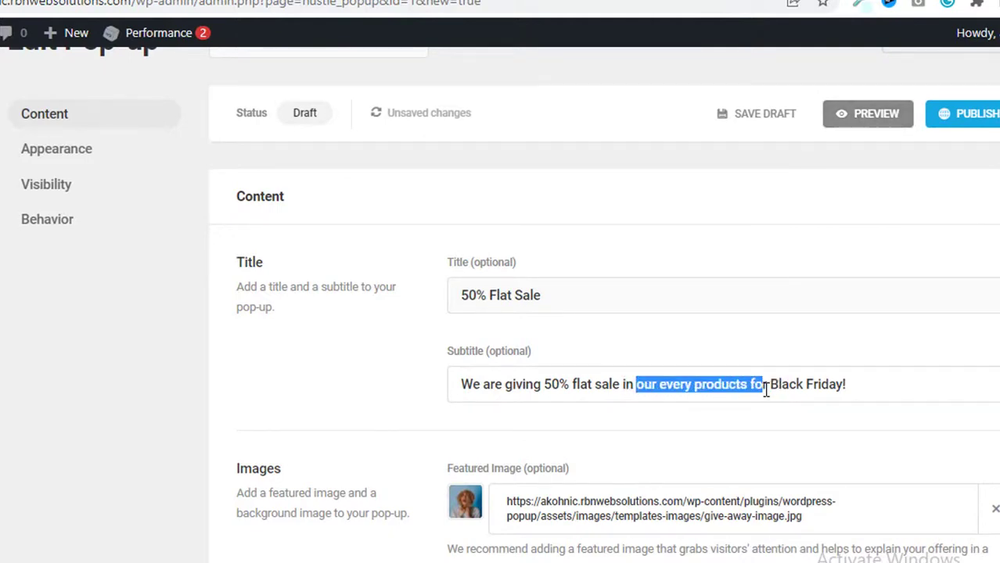
pyautogui.press('BackSpace')
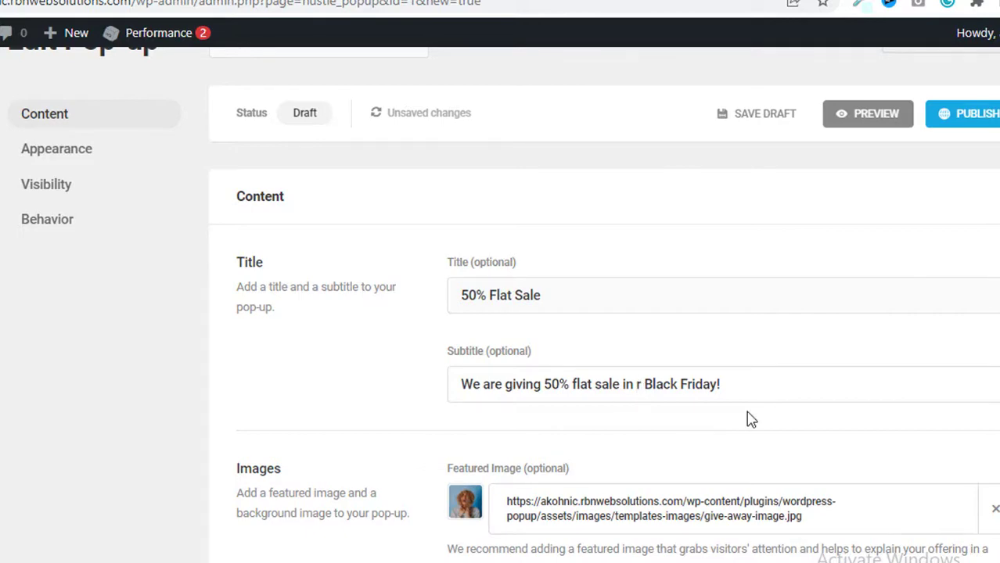
pyautogui.press('Delete')
# Replace the featured image by uploading the Pexels JPG photo of the woman in green and black from the Downloads folder
pyautogui.scroll(-2, 691, 458)
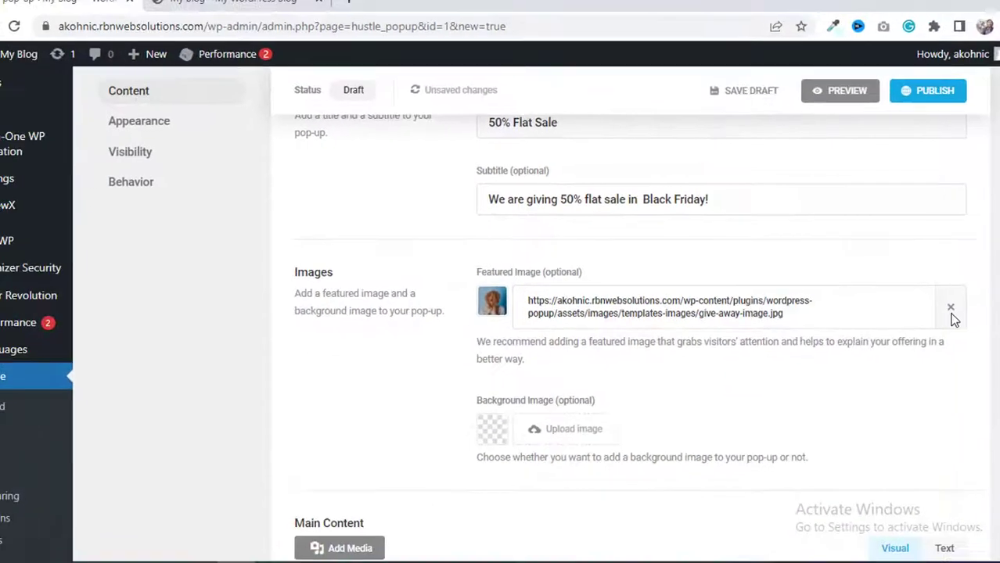
pyautogui.click(995, 325)
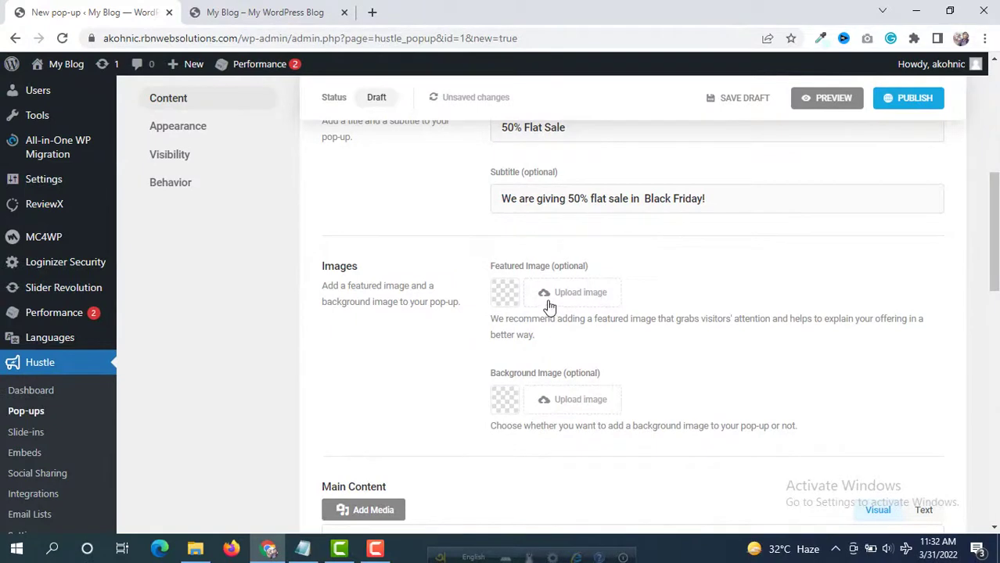
pyautogui.click(574, 299)
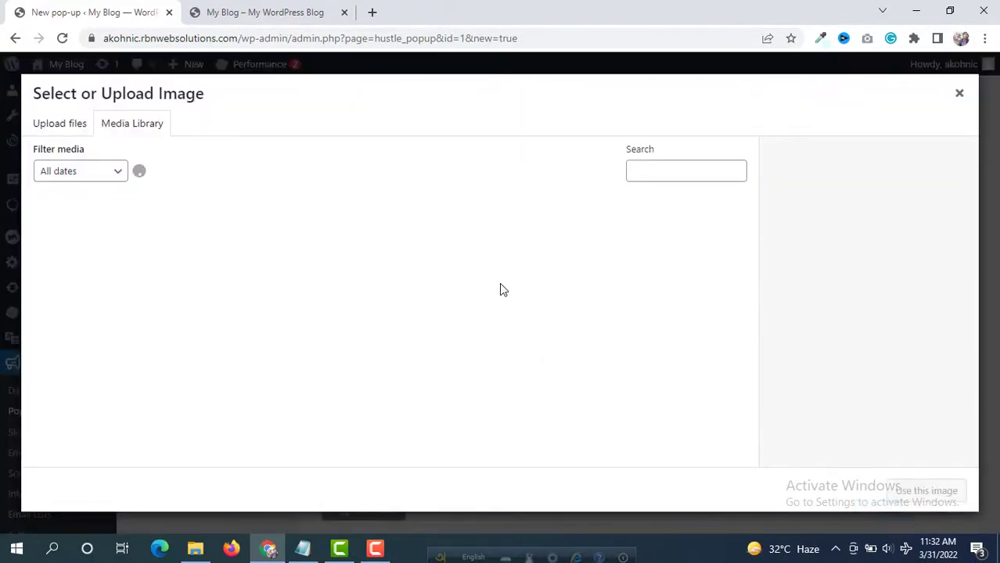
pyautogui.click(38, 126)
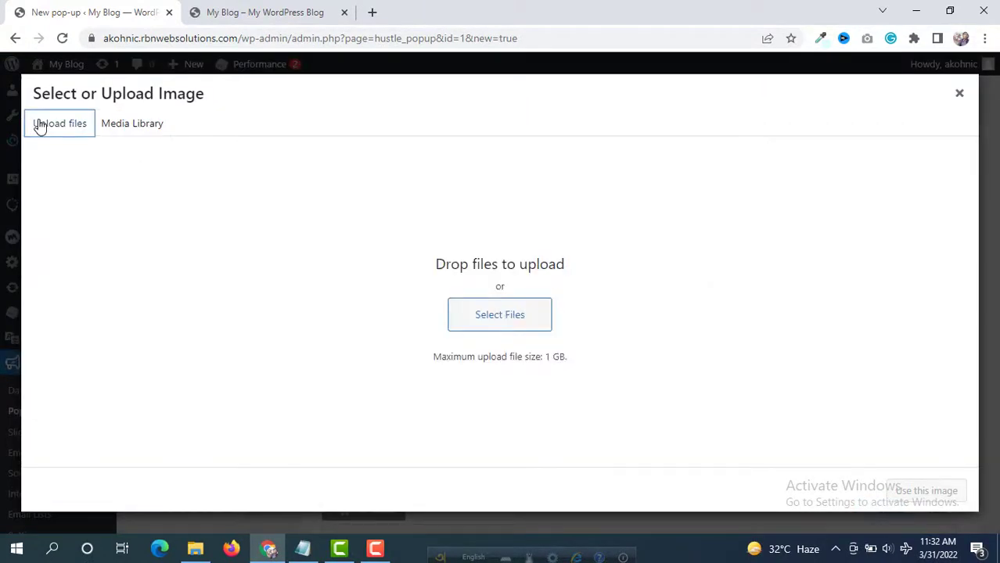
pyautogui.click(516, 322)
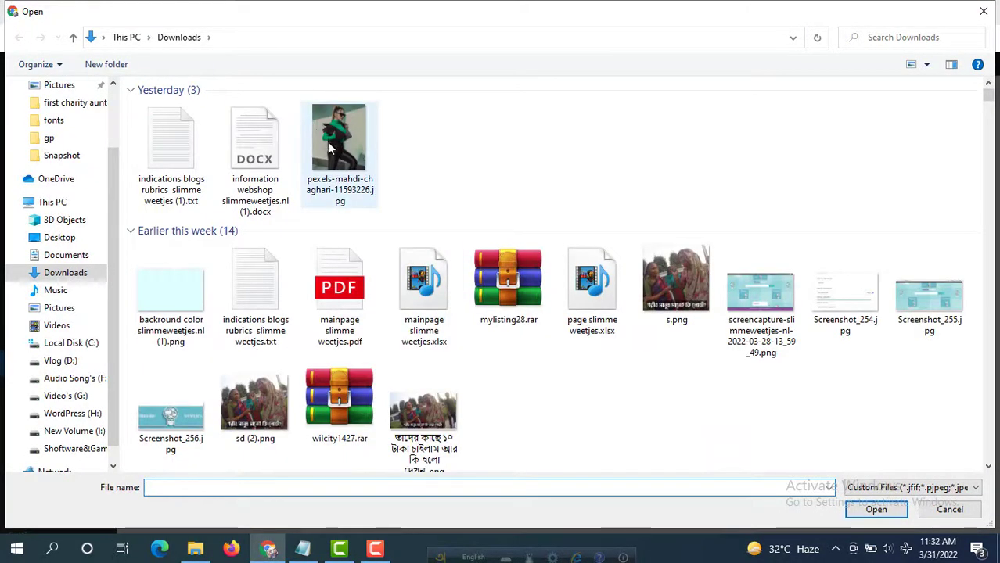
pyautogui.click(339, 161)
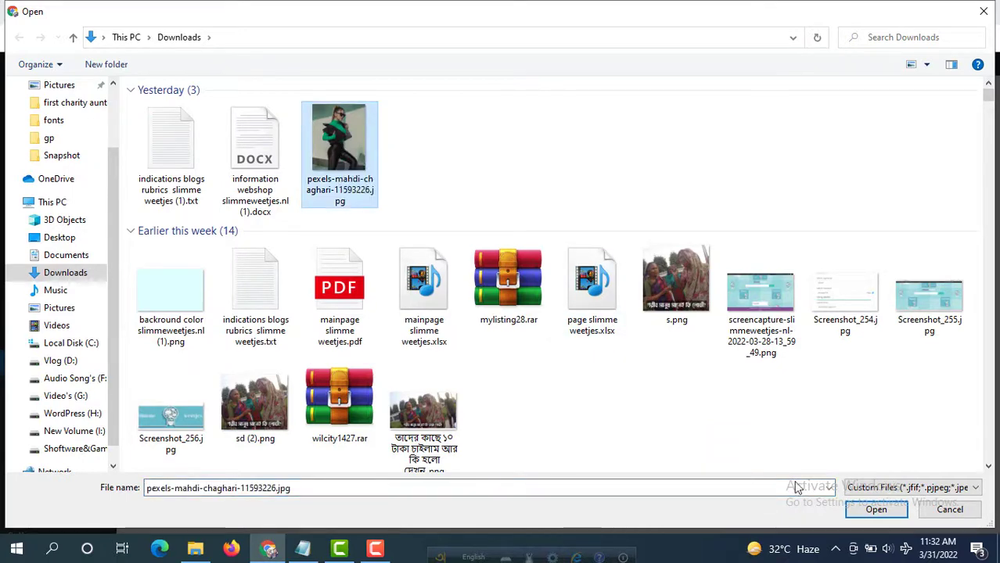
pyautogui.click(875, 509)
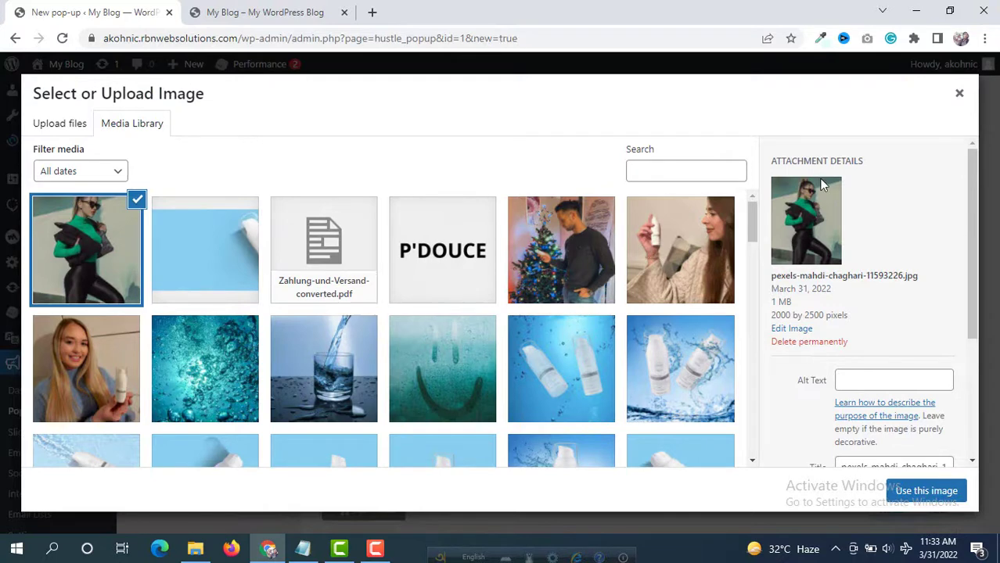
pyautogui.click(924, 491)
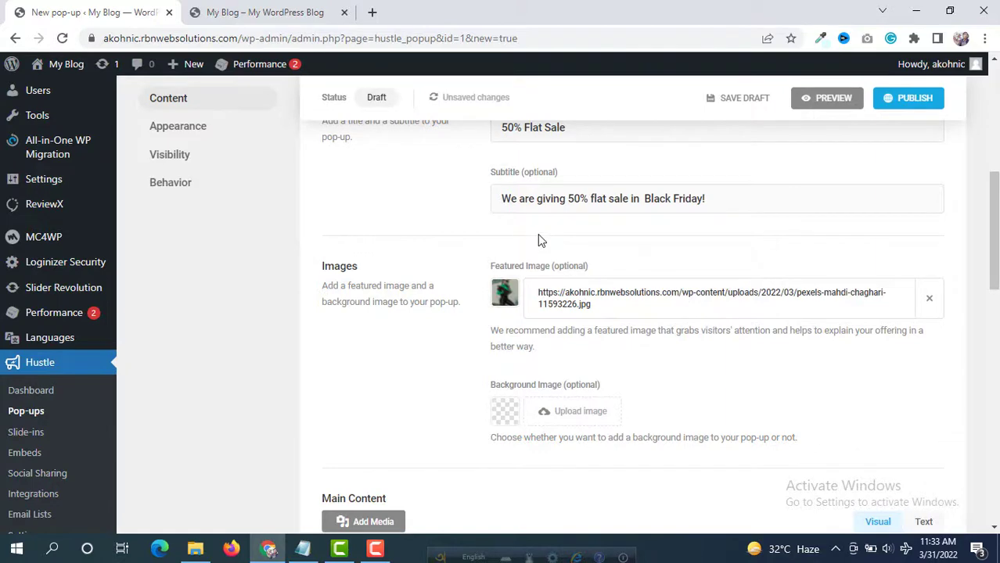
# Delete the giveaway sentence from the pop-up's main content
pyautogui.scroll(-1, 537, 238)
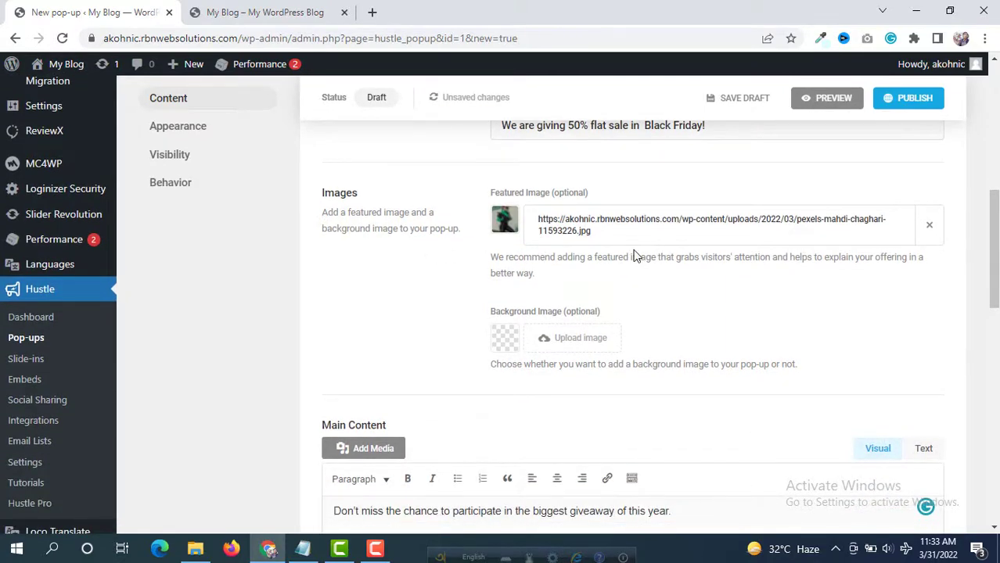
pyautogui.scroll(-2, 635, 258)
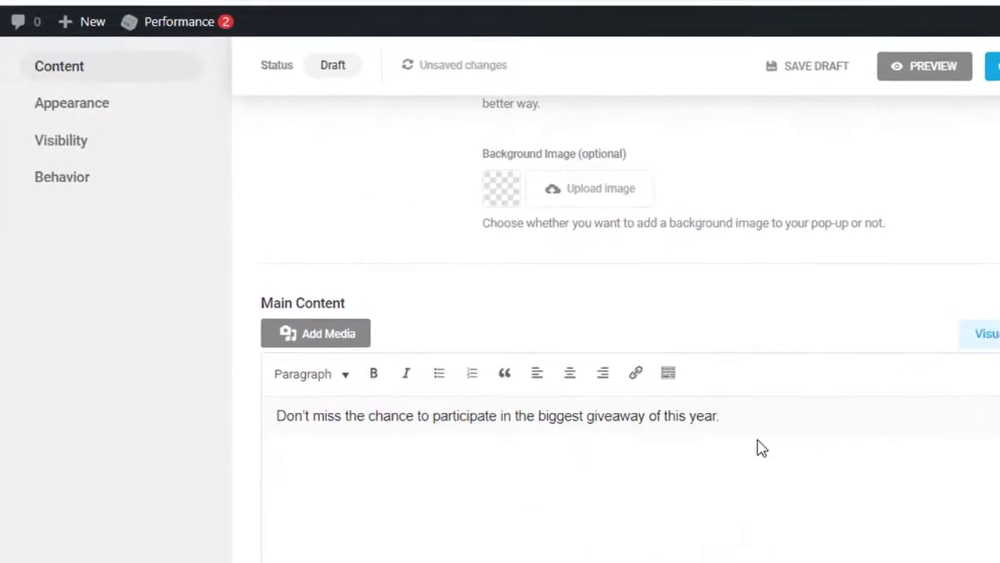
pyautogui.moveTo(757, 423); pyautogui.dragTo(78, 466)
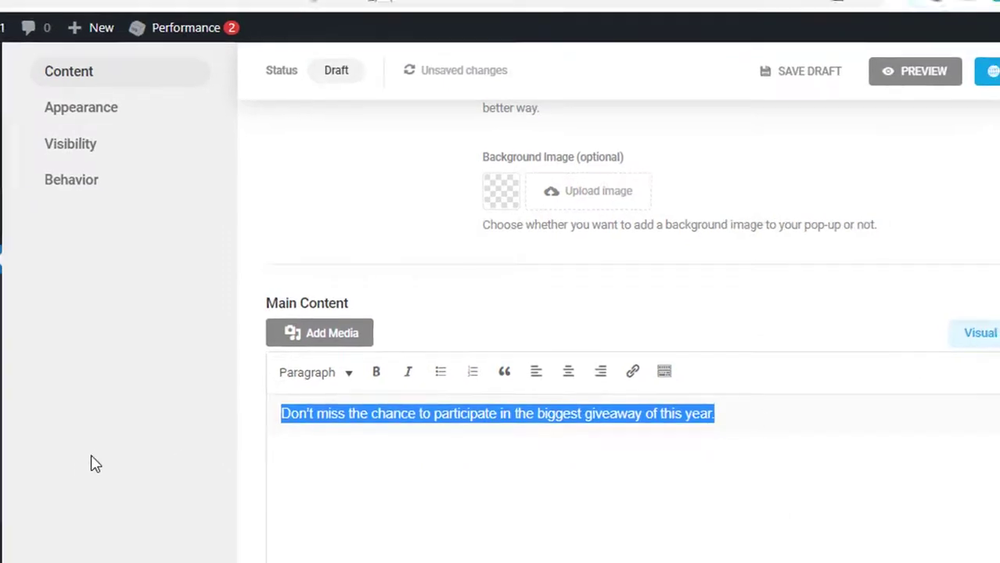
pyautogui.press('BackSpace')
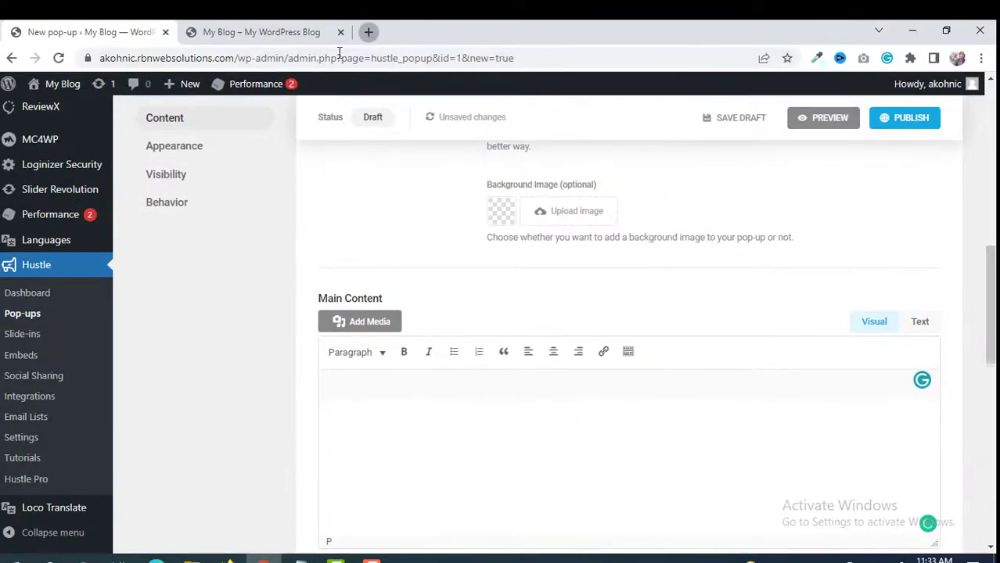
# Search the web for "lorem ipsum generator" in a new browser tab and open the lipsum.com site
pyautogui.click(361, 20)
pyautogui.write('lo')
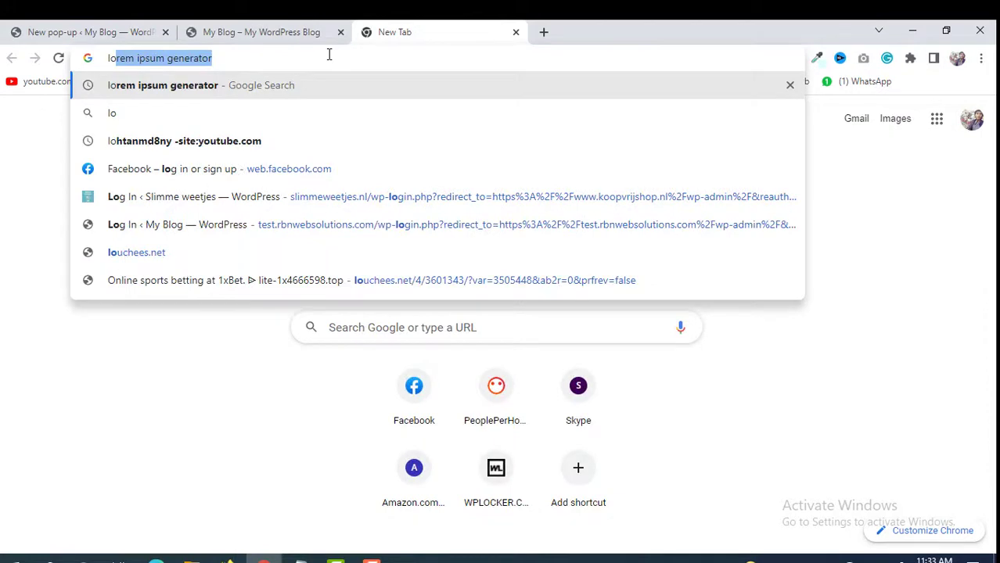
pyautogui.press('Return')
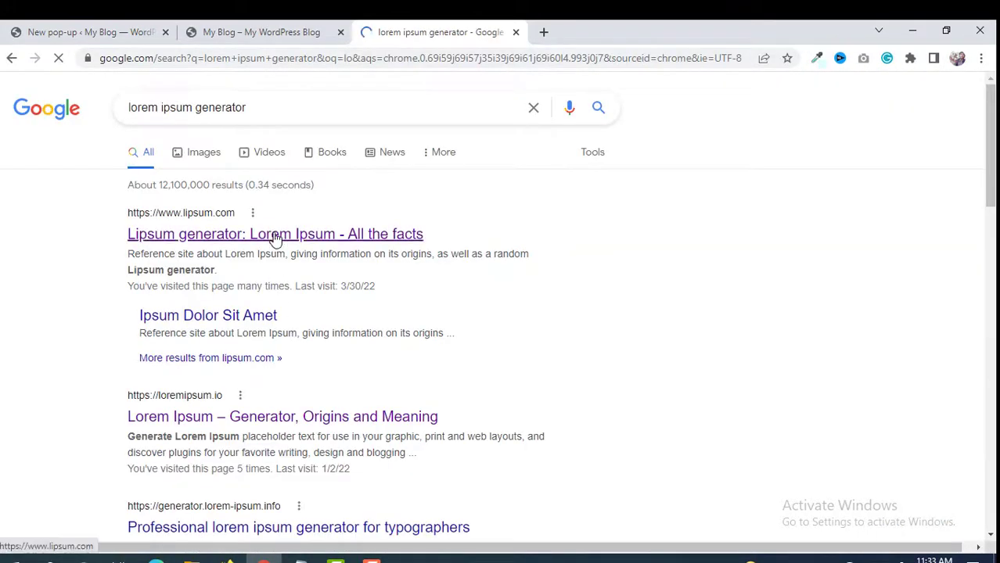
pyautogui.click(275, 234)
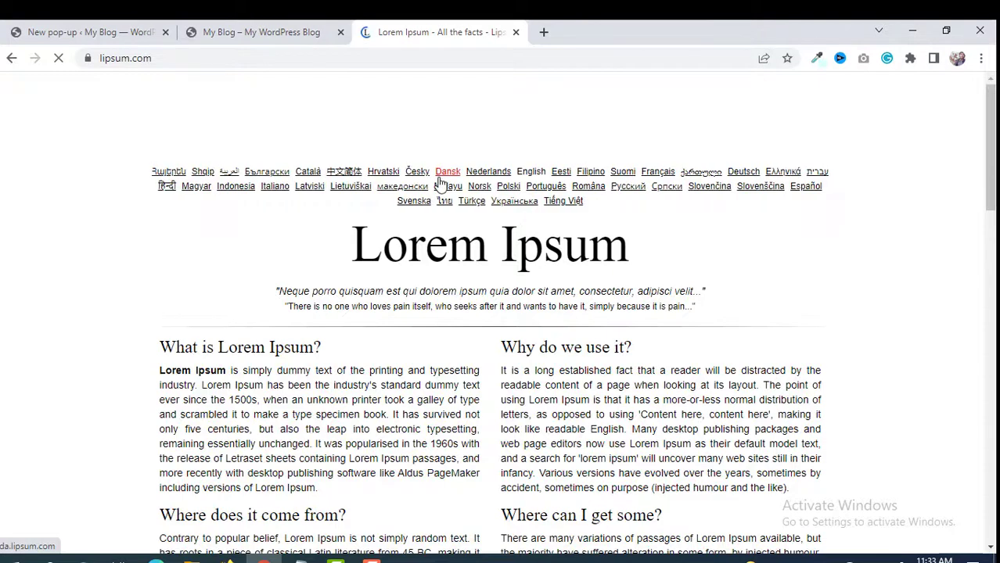
# Copy the start of the standard Lorem Ipsum passage, from "Lorem ipsum dolor sit amet" through "laboris nisi ut"
pyautogui.scroll(-6, 332, 239)
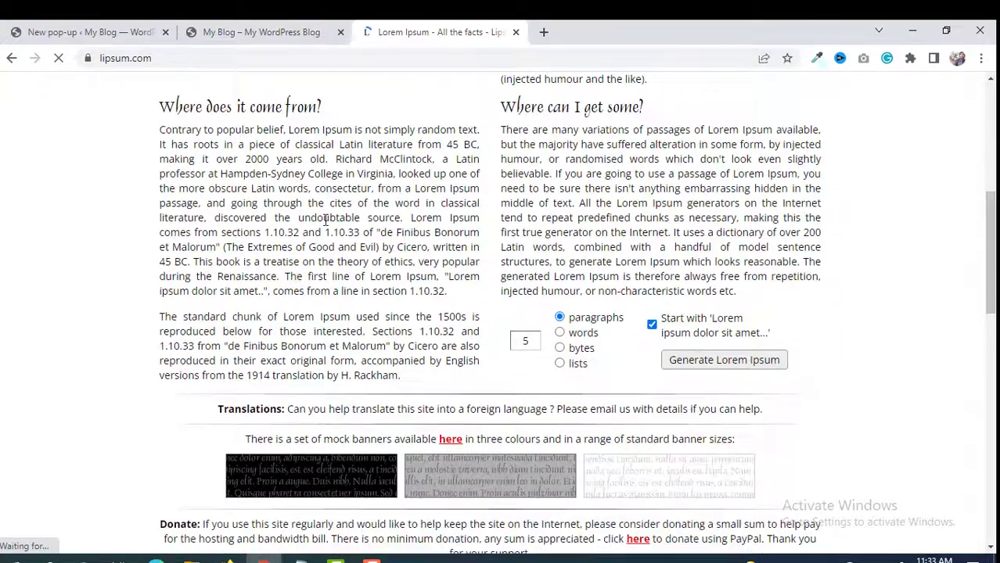
pyautogui.scroll(-5, 198, 235)
pyautogui.moveTo(162, 217); pyautogui.dragTo(467, 231)
pyautogui.rightClick(454, 232)
pyautogui.click(462, 243)
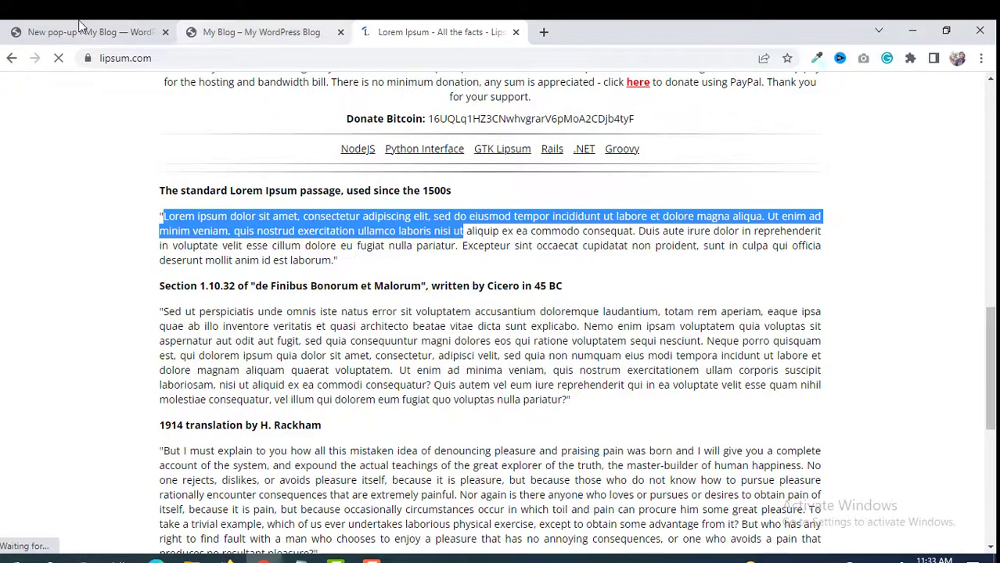
# Paste the copied Lorem Ipsum passage into the pop-up's main content in text mode, and return the editor to visual mode
pyautogui.click(90, 32)
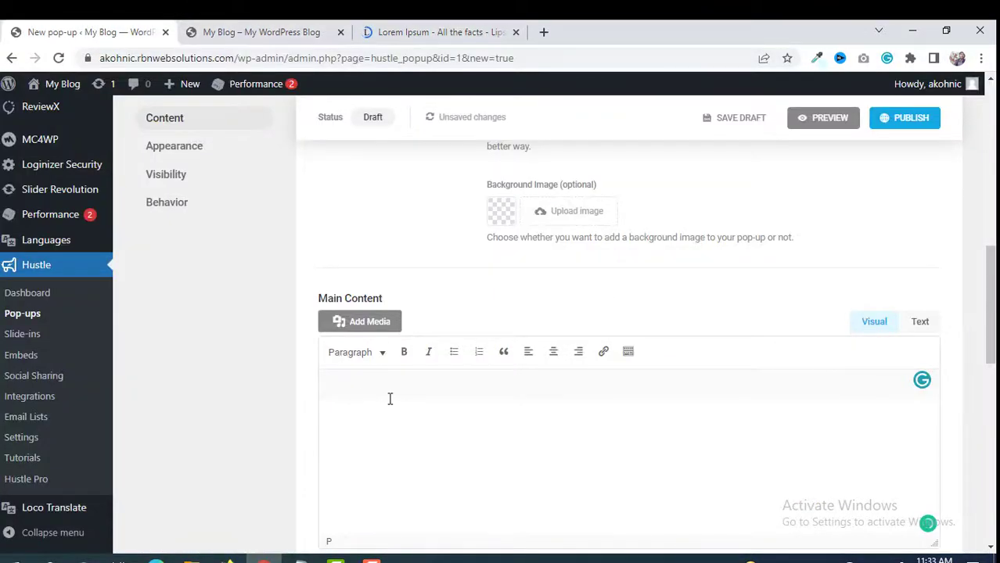
pyautogui.click(920, 321)
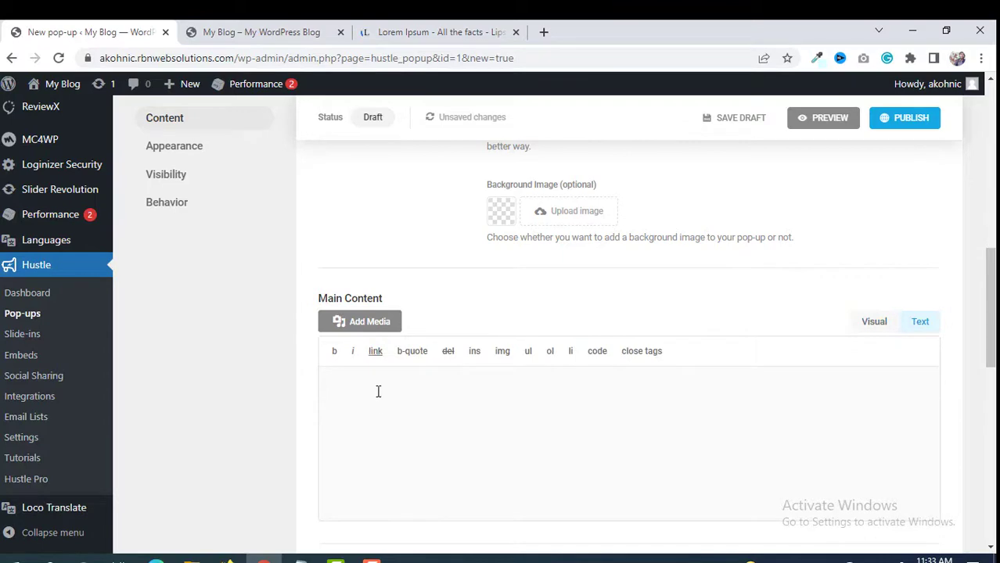
pyautogui.hotkey('ctrl', 'v')
pyautogui.click(873, 322)
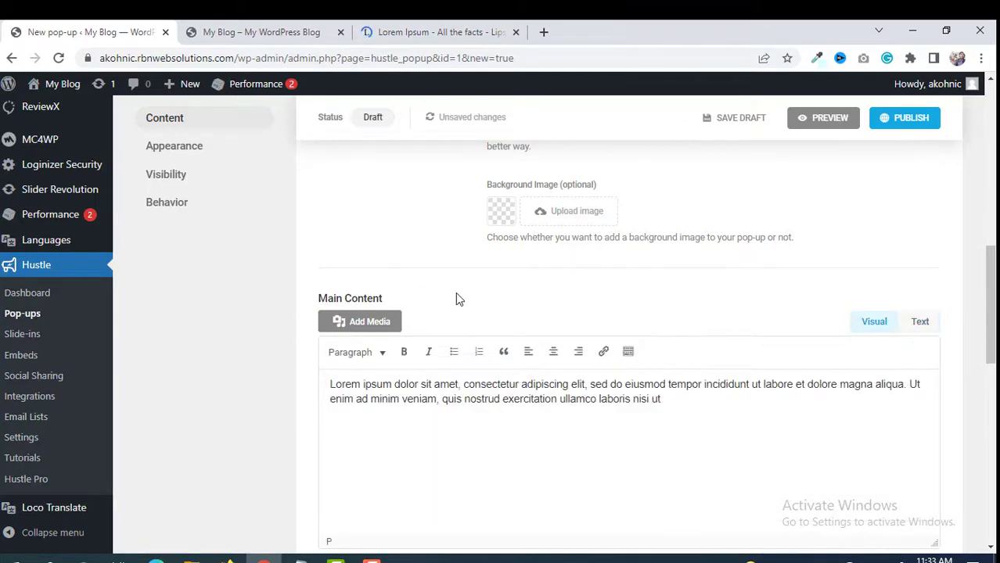
# Preview the Black friday sale pop-up and check its image, subtitle, title, body text and button
pyautogui.scroll(-5, 455, 296)
pyautogui.scroll(5, 450, 298)
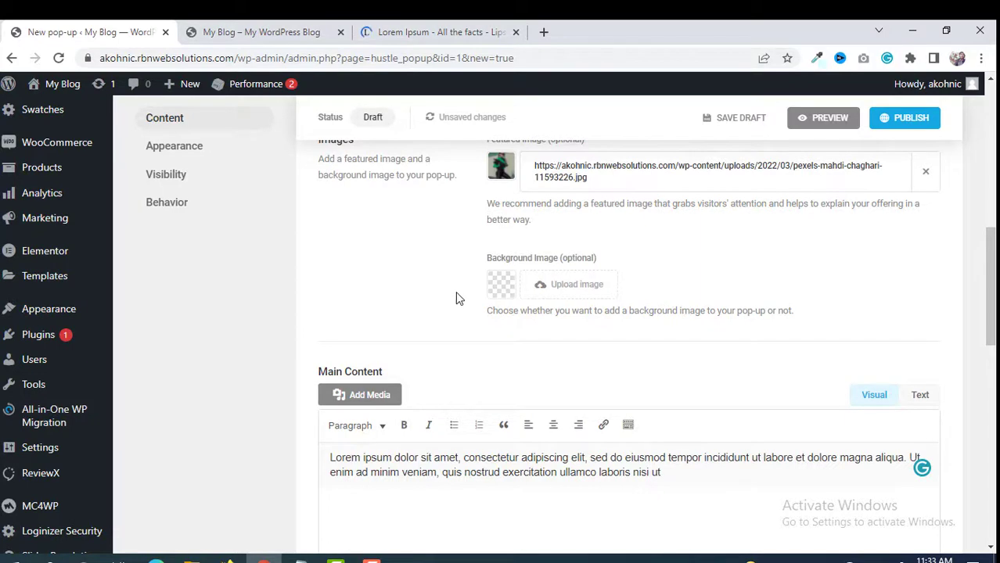
pyautogui.scroll(-2, 458, 297)
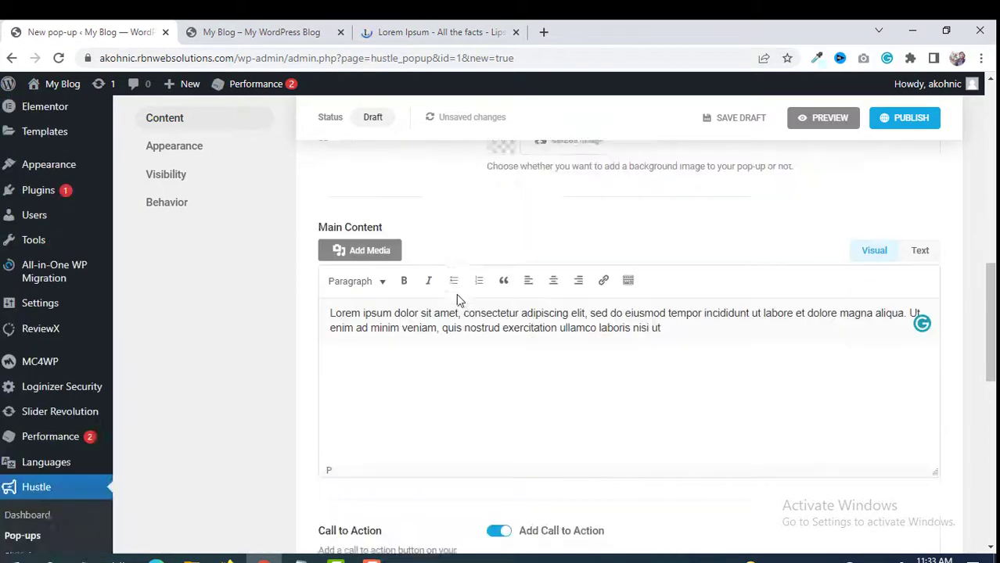
pyautogui.click(829, 121)
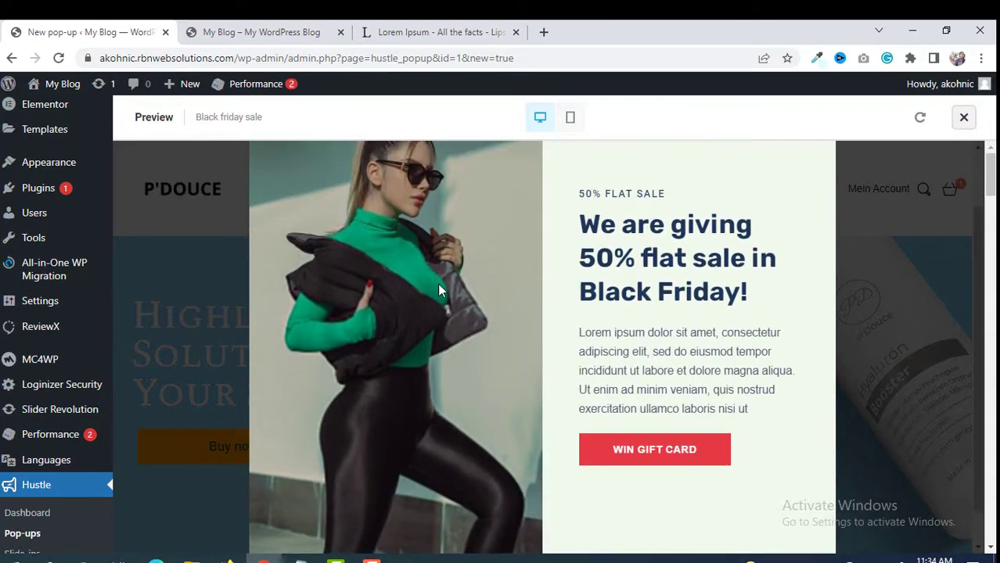
pyautogui.moveTo(671, 226); pyautogui.dragTo(580, 233)
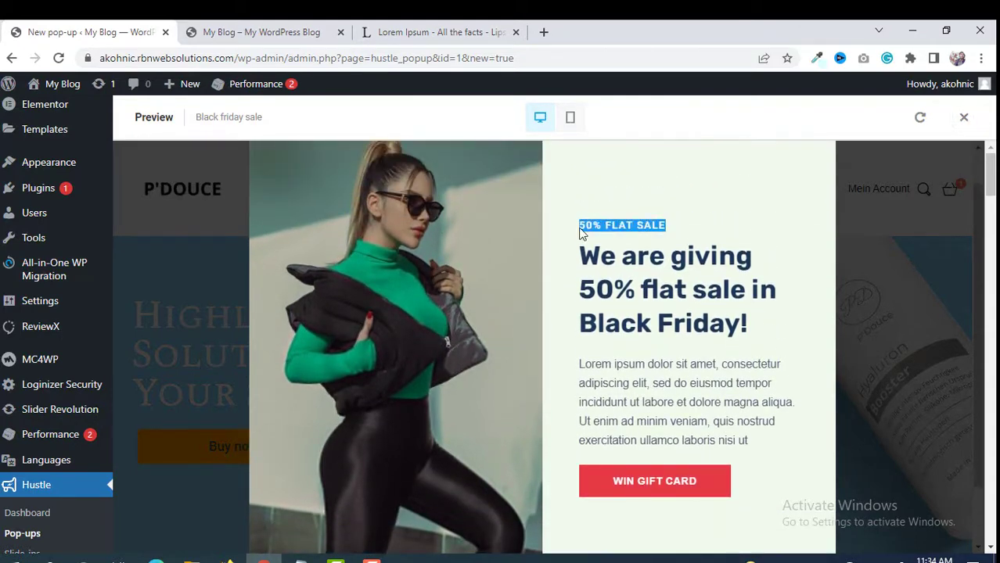
pyautogui.moveTo(750, 337); pyautogui.dragTo(581, 323)
pyautogui.moveTo(579, 359); pyautogui.dragTo(670, 481)
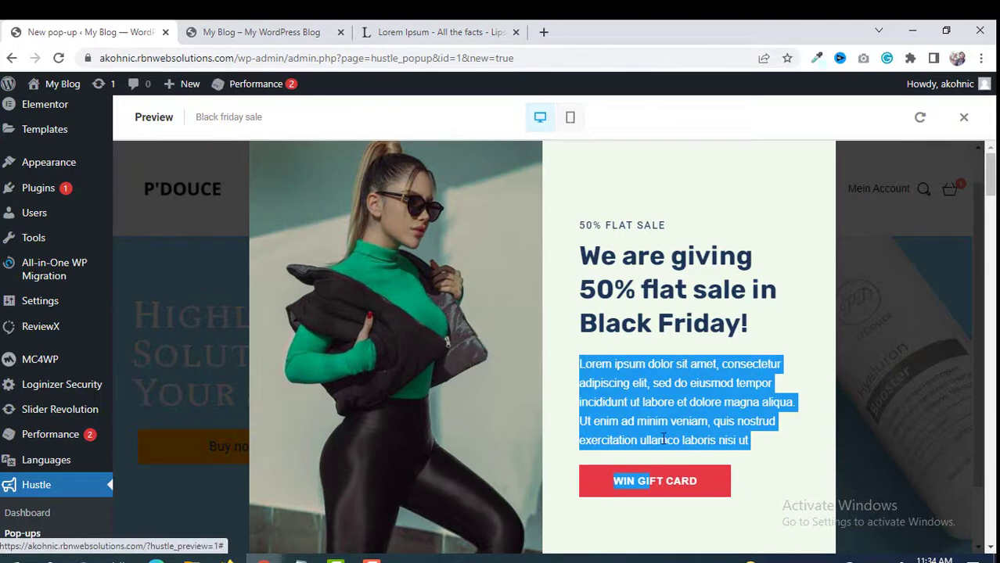
pyautogui.click(698, 460)
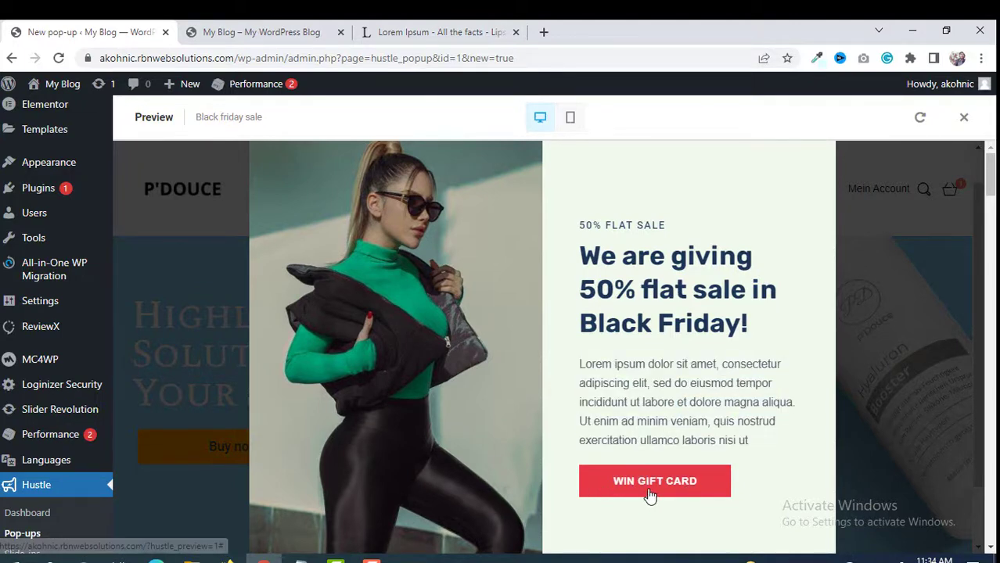
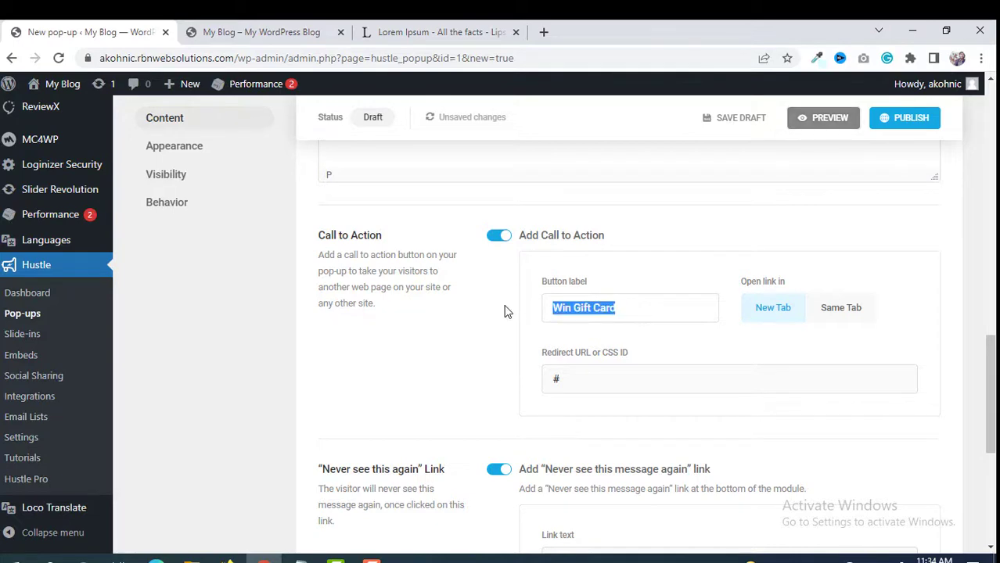
# Change the call to action's button label to "Get the offer" and clear its redirect URL
pyautogui.press('BackSpace')
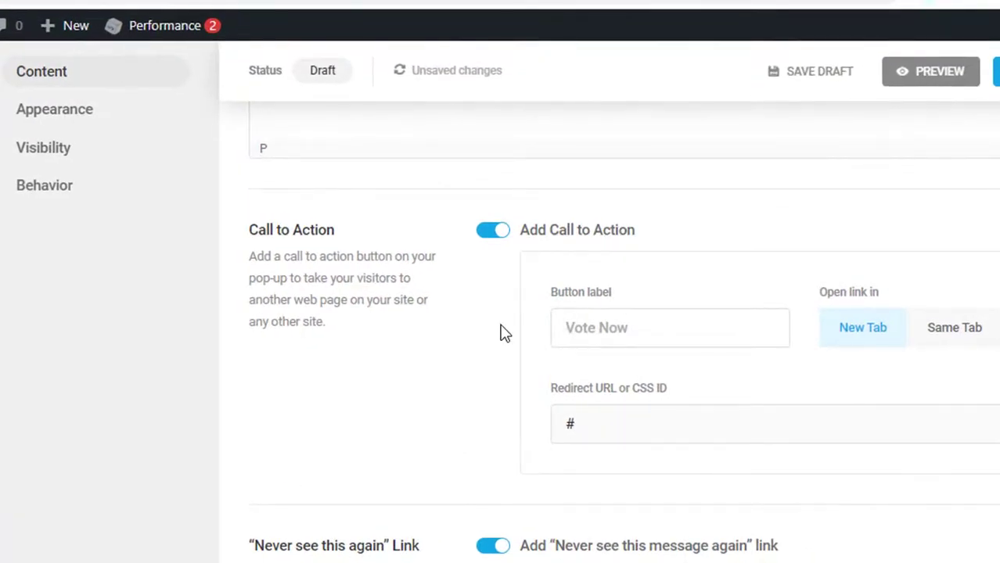
pyautogui.write('Get the offer')
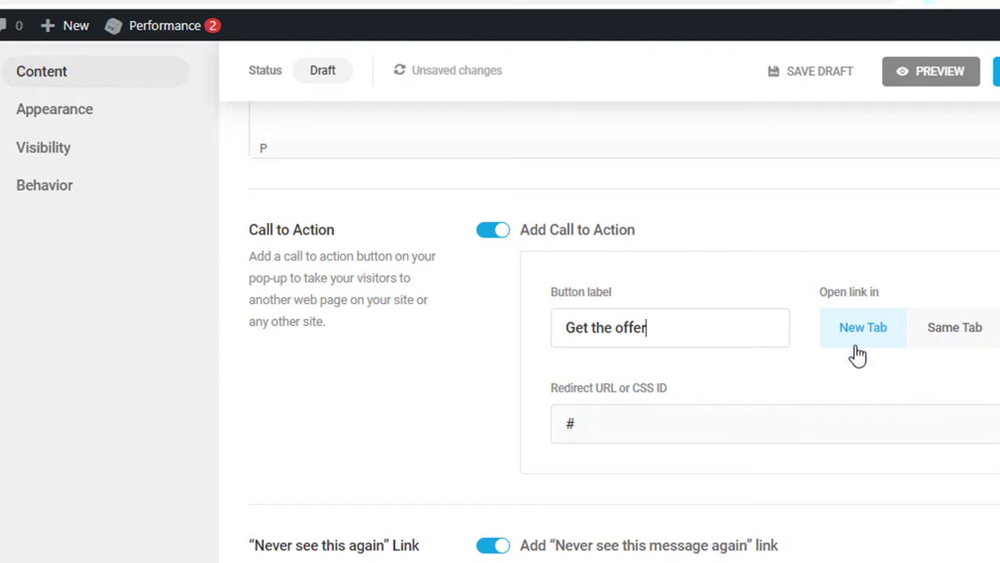
pyautogui.click(633, 422)
pyautogui.press('BackSpace')
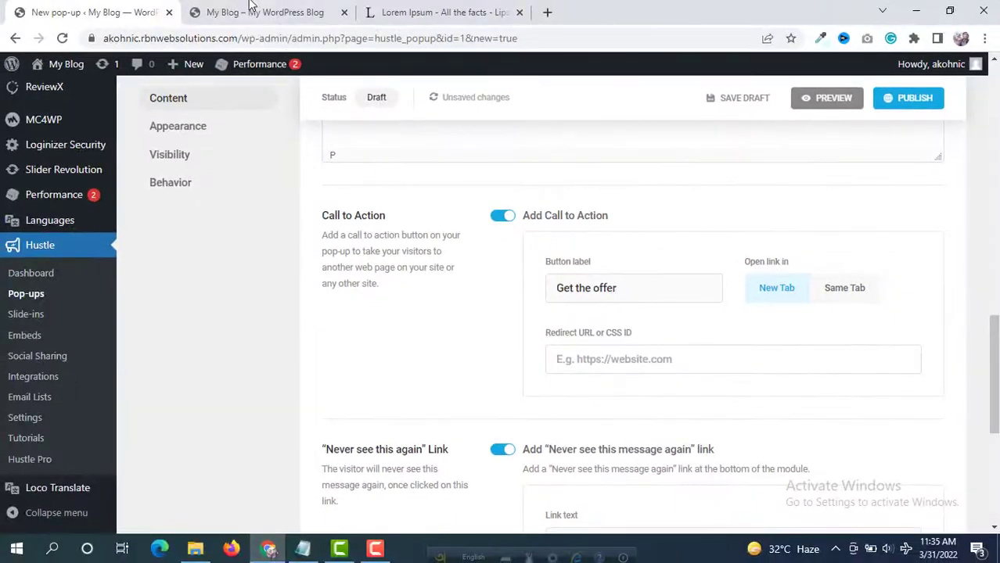
# Open the Hyaluron Booster page on the site's front end and copy its address
pyautogui.click(251, 9)
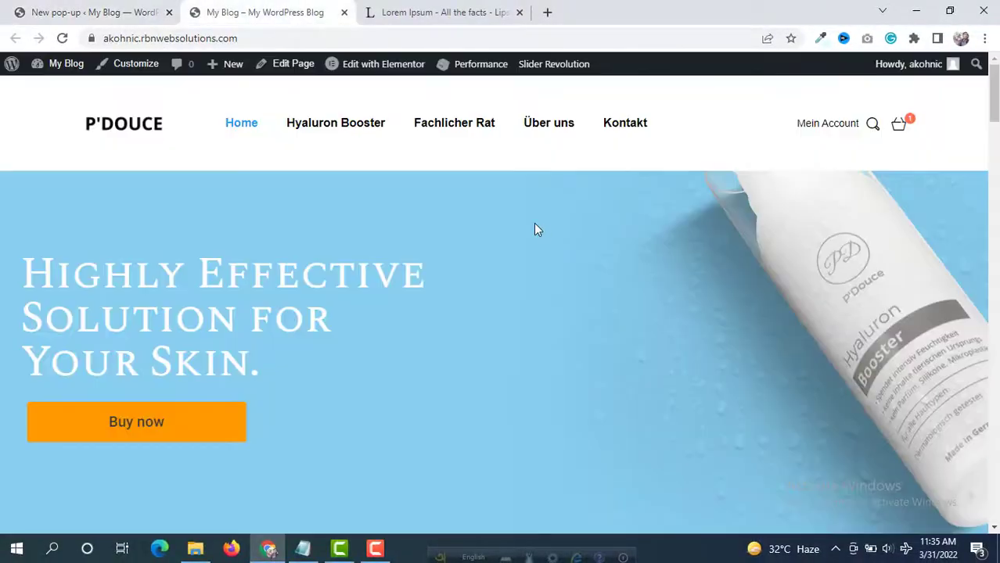
pyautogui.click(335, 123)
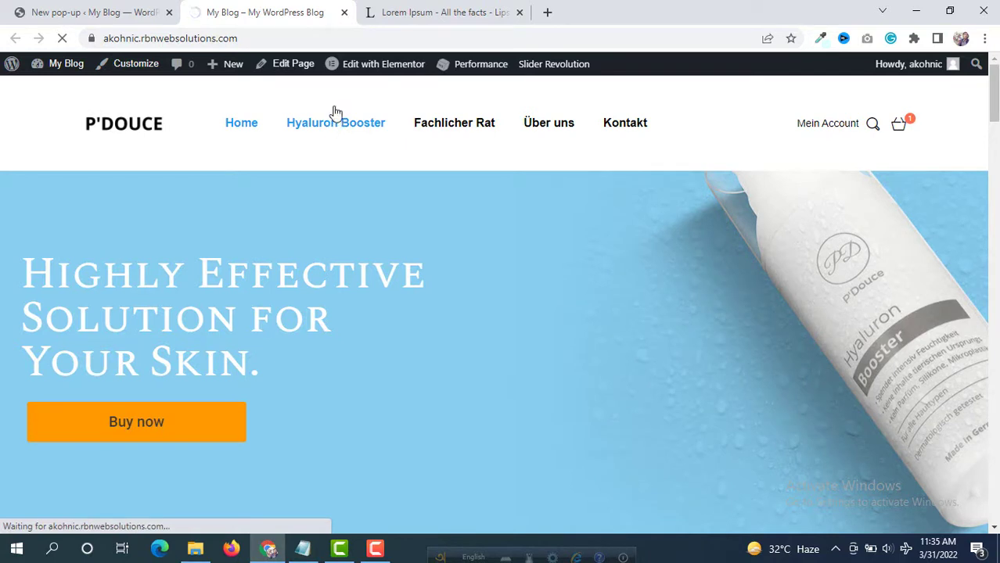
pyautogui.click(336, 38)
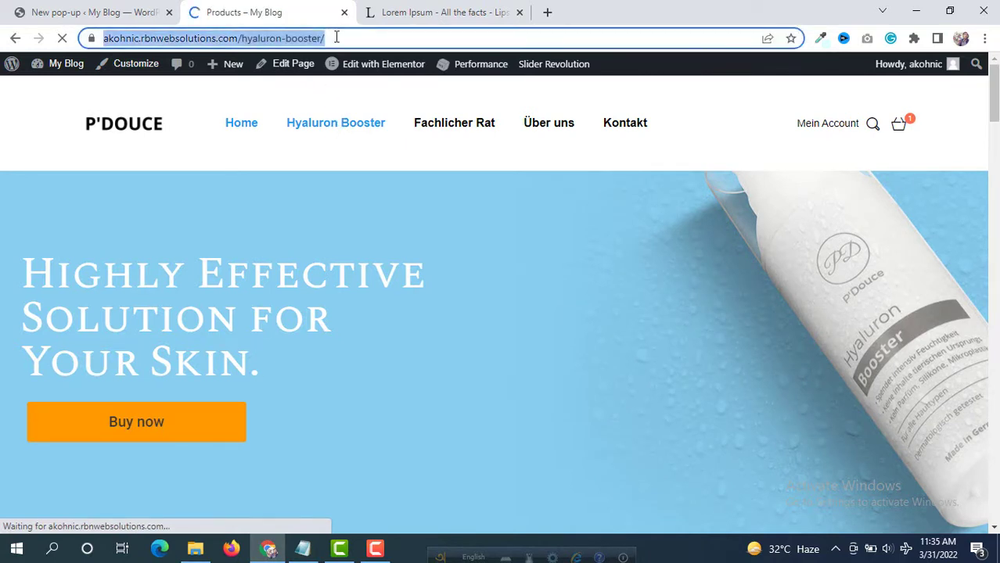
pyautogui.rightClick(336, 38)
pyautogui.click(390, 143)
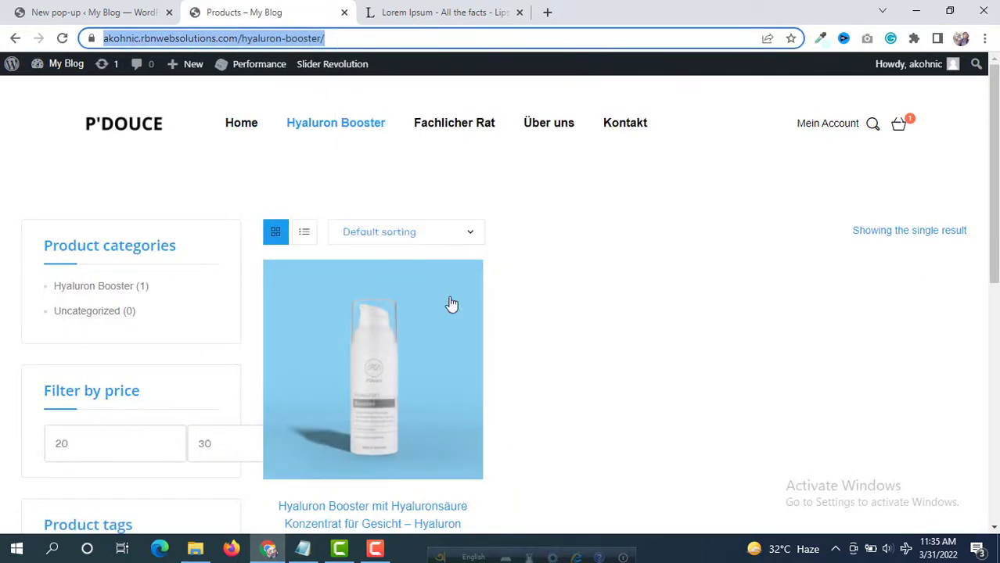
# Open the Hyaluron Booster serum product and copy its page address
pyautogui.scroll(-1, 369, 384)
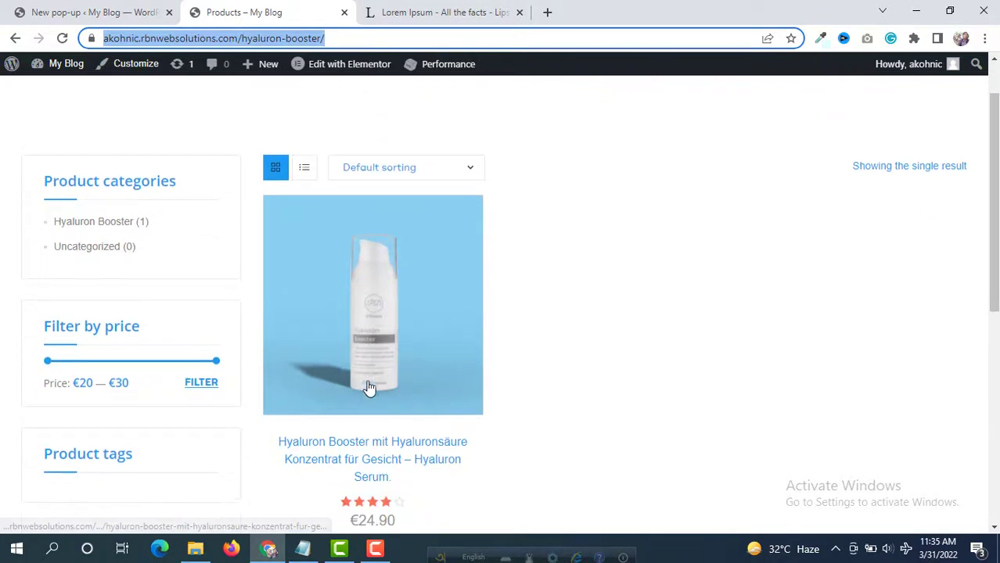
pyautogui.click(388, 447)
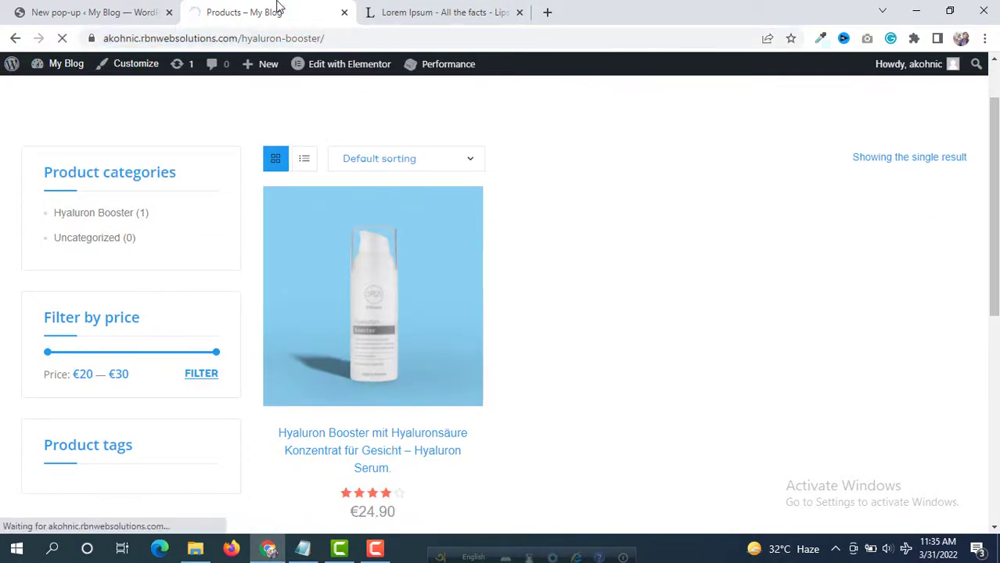
pyautogui.click(368, 37)
pyautogui.rightClick(368, 37)
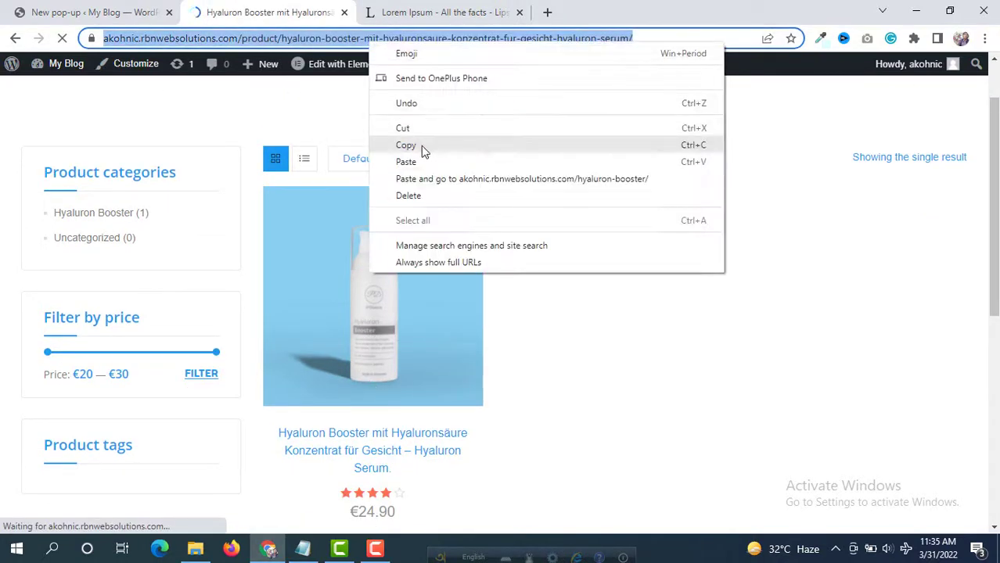
pyautogui.click(427, 146)
# Paste the copied product address as the call to action's redirect URL in the pop-up editor
pyautogui.click(109, 12)
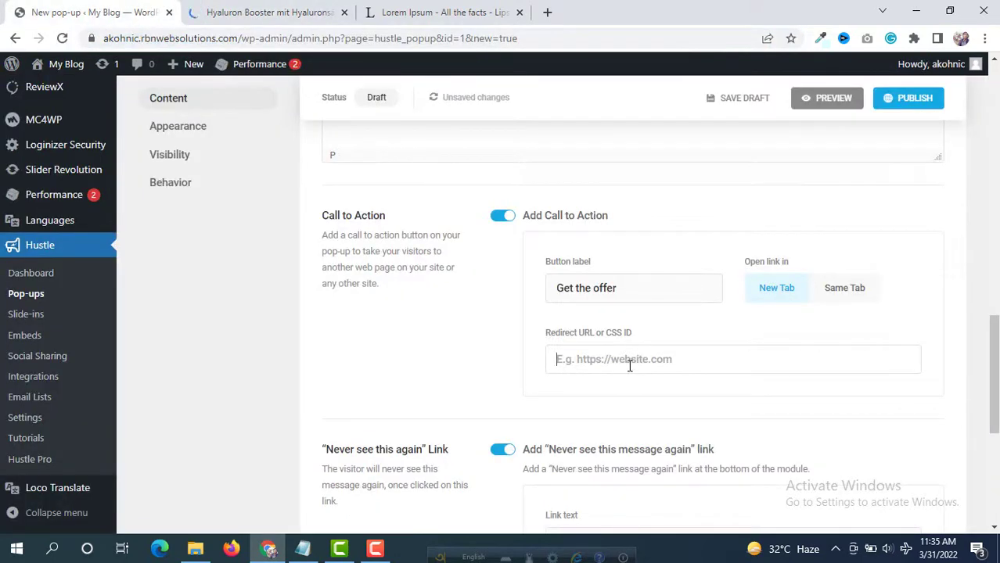
pyautogui.click(630, 359)
pyautogui.hotkey('ctrl', 'v')
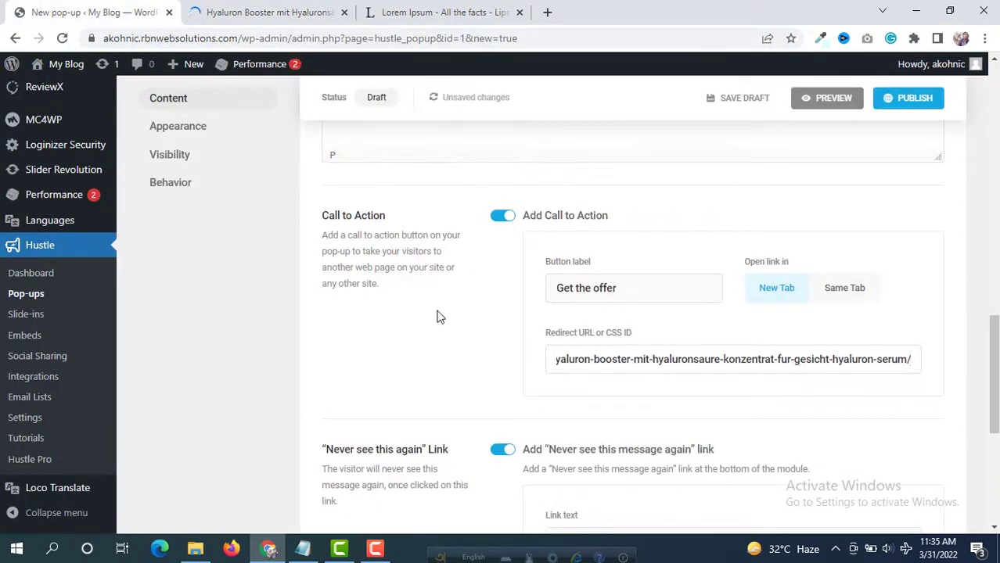
# Preview the pop-up to examine the call-to-action button and the "Never see this again" link, and close the preview
pyautogui.scroll(-2, 437, 317)
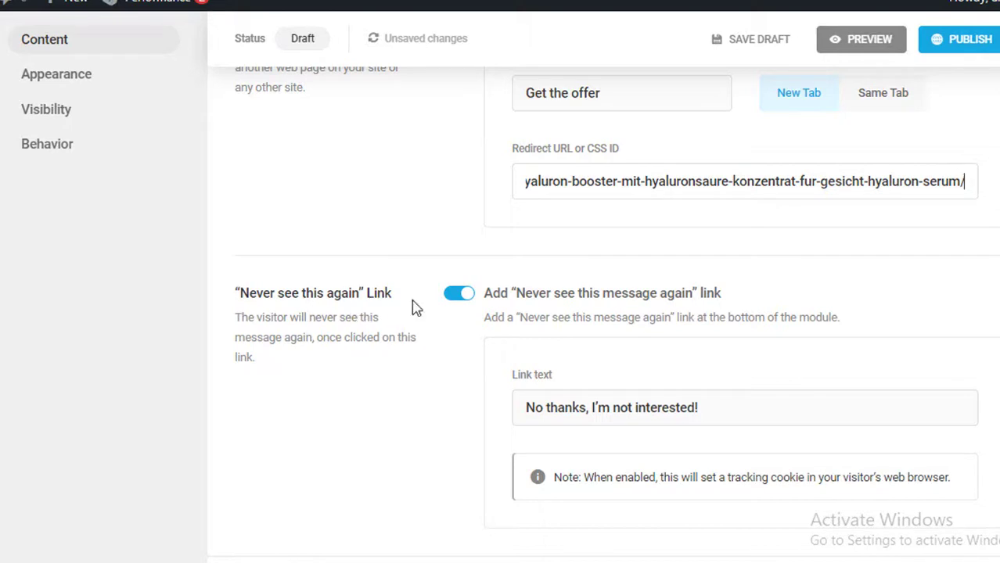
pyautogui.scroll(-1, 540, 424)
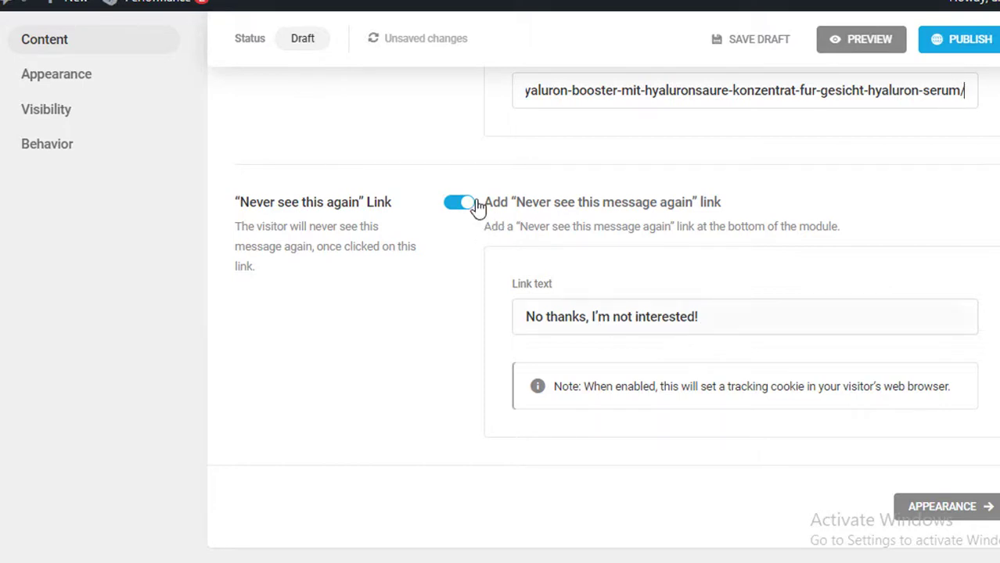
pyautogui.click(753, 322)
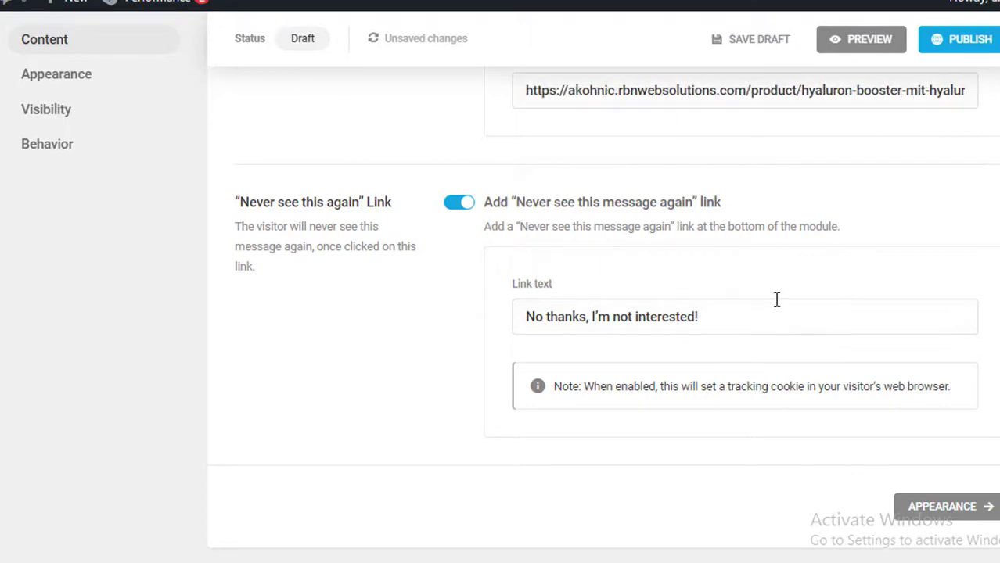
pyautogui.click(875, 46)
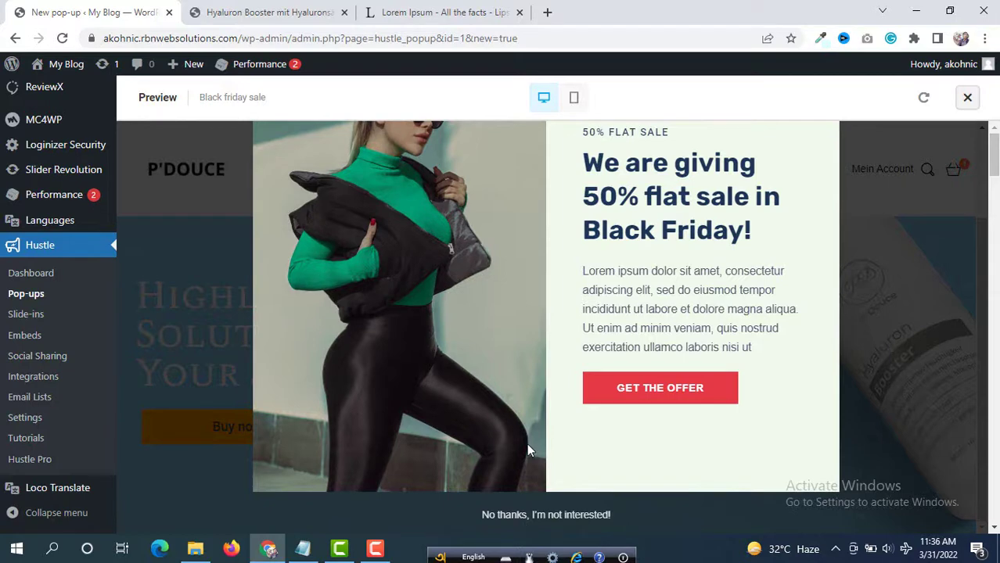
pyautogui.scroll(2, 526, 442)
pyautogui.scroll(-1, 530, 450)
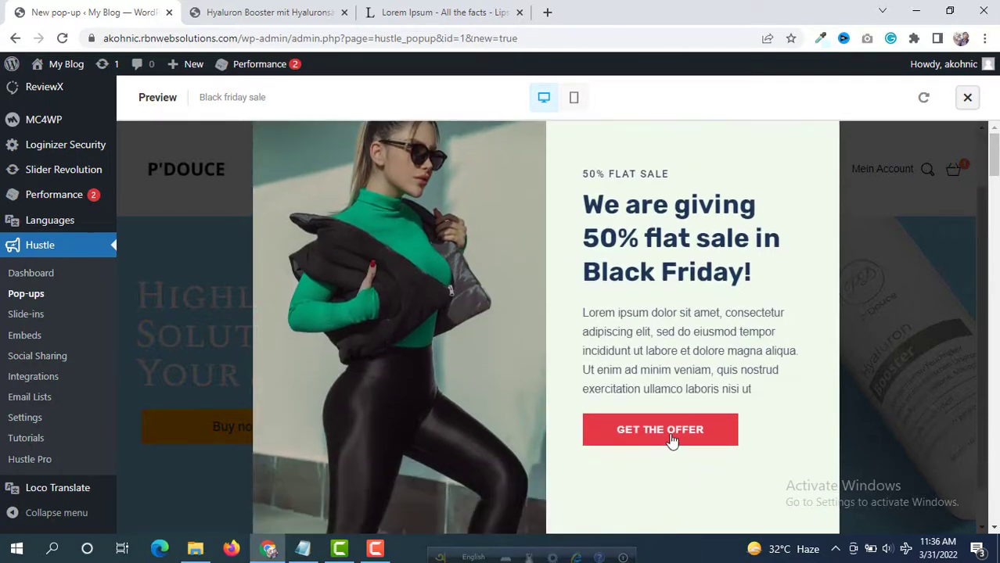
pyautogui.scroll(1, 714, 313)
pyautogui.click(828, 144)
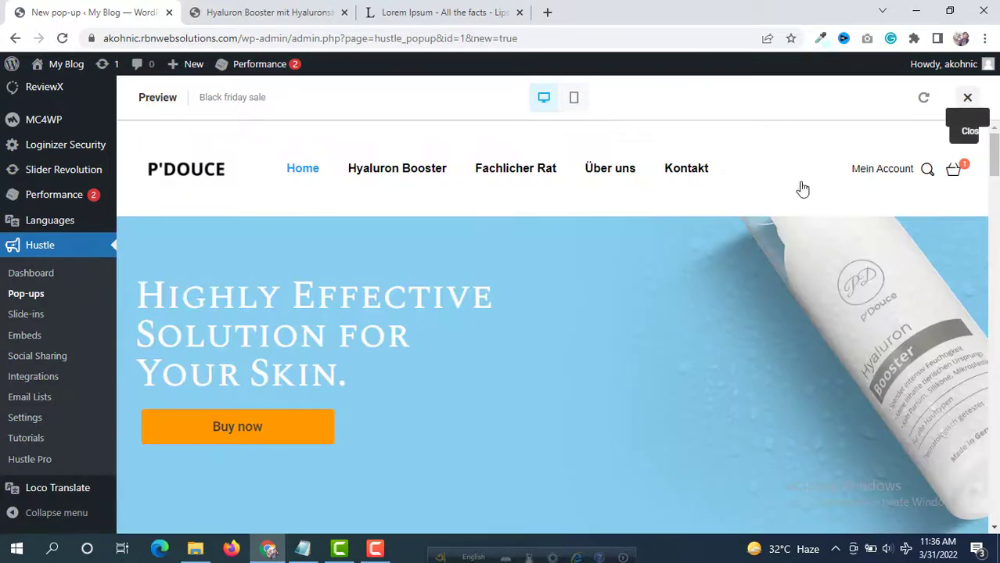
pyautogui.click(967, 97)
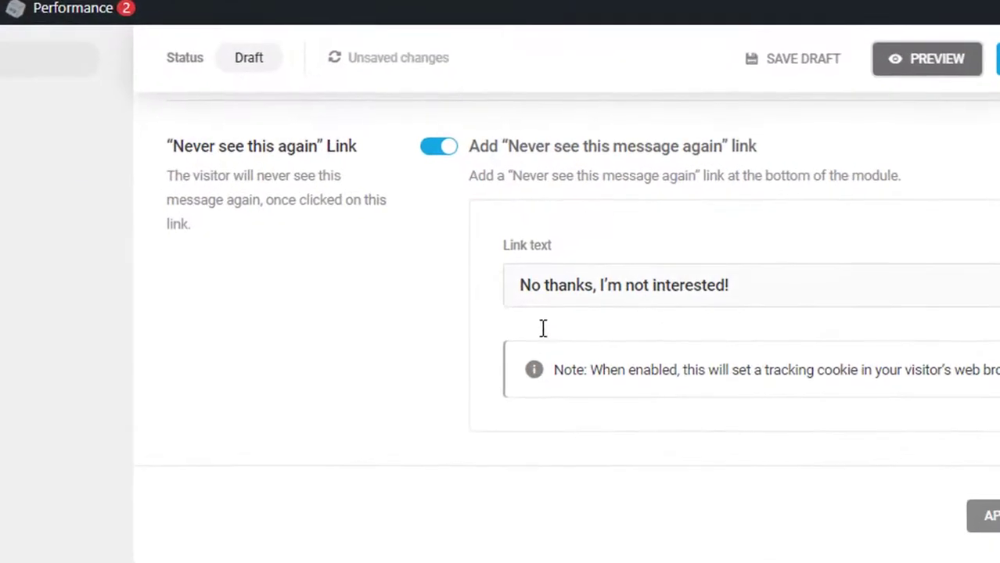
# Replace the "Never see this again" link text with "I don't want this offer."
pyautogui.click(760, 287)
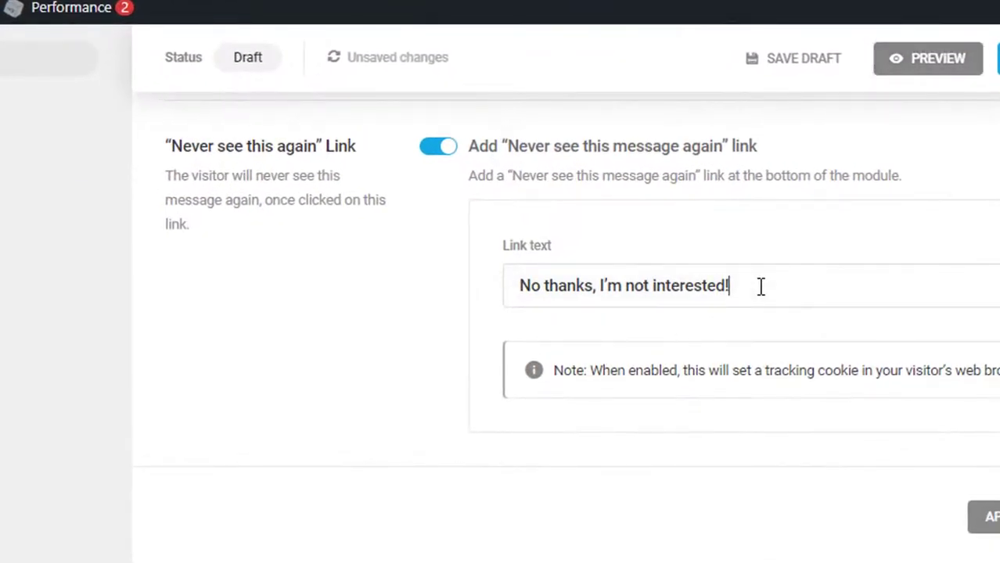
pyautogui.tripleClick(761, 286)
pyautogui.press('BackSpace')
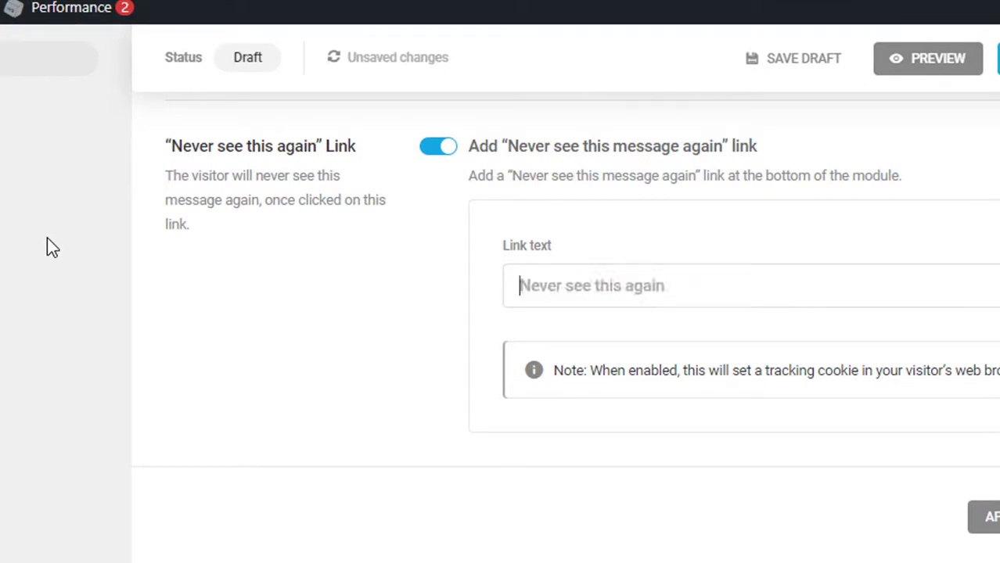
pyautogui.write('I wa')
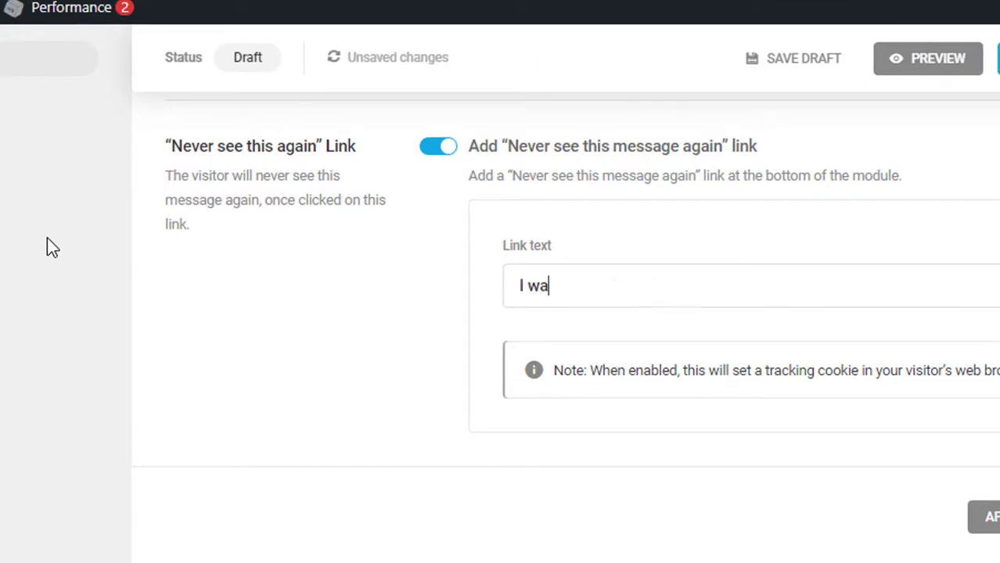
pyautogui.press('BackSpace')
pyautogui.write('da')
pyautogui.write('nt')
pyautogui.write(' want this offer')
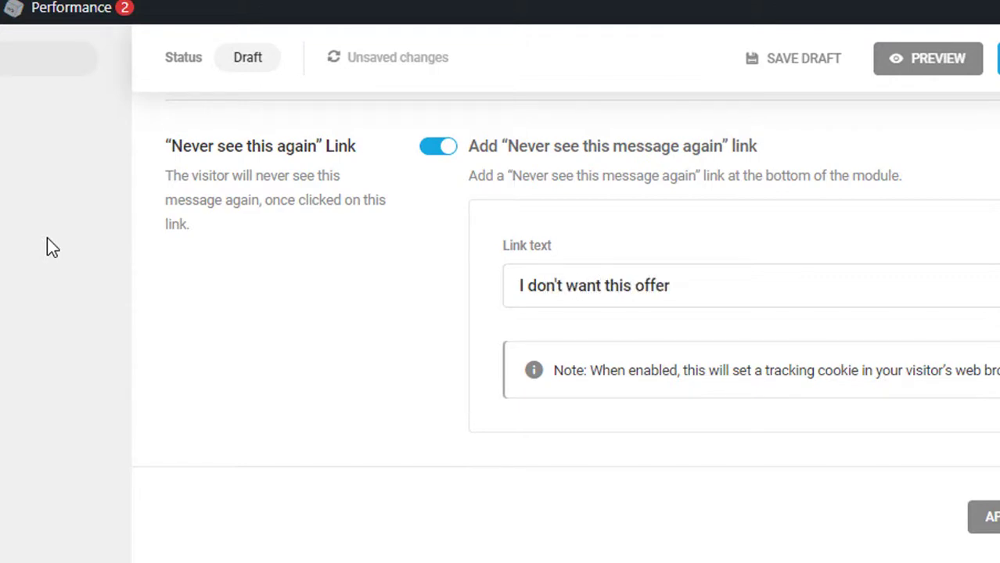
pyautogui.write('.')
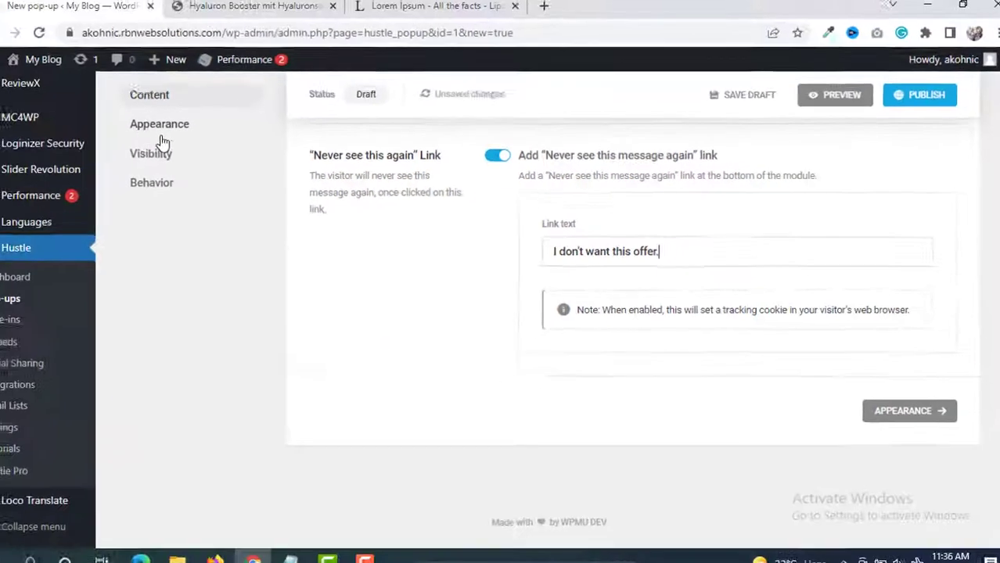
pyautogui.scroll(10, 449, 203)
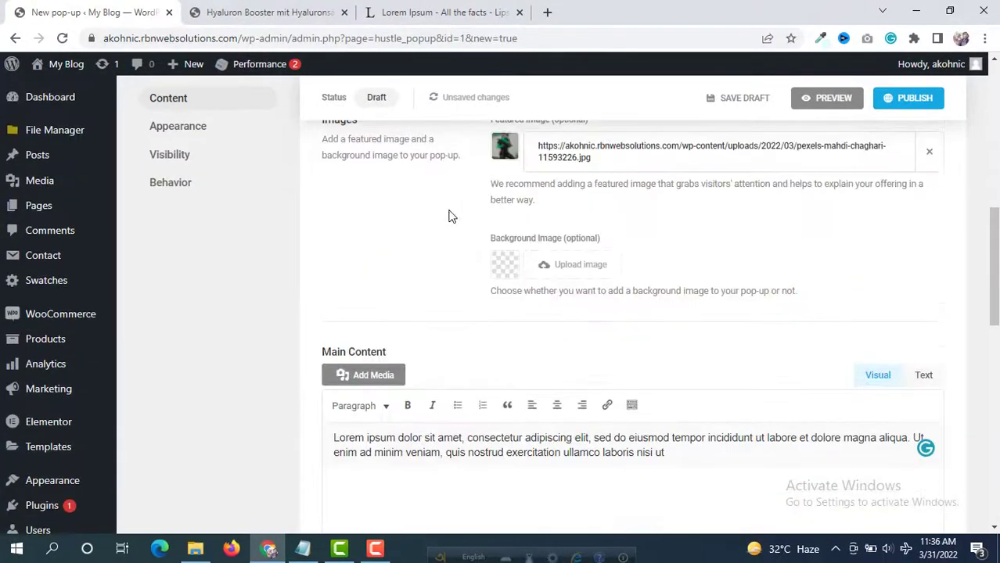
# Open the pop-up's Appearance settings and expand the Featured Image options under Customize Elements
pyautogui.scroll(5, 449, 216)
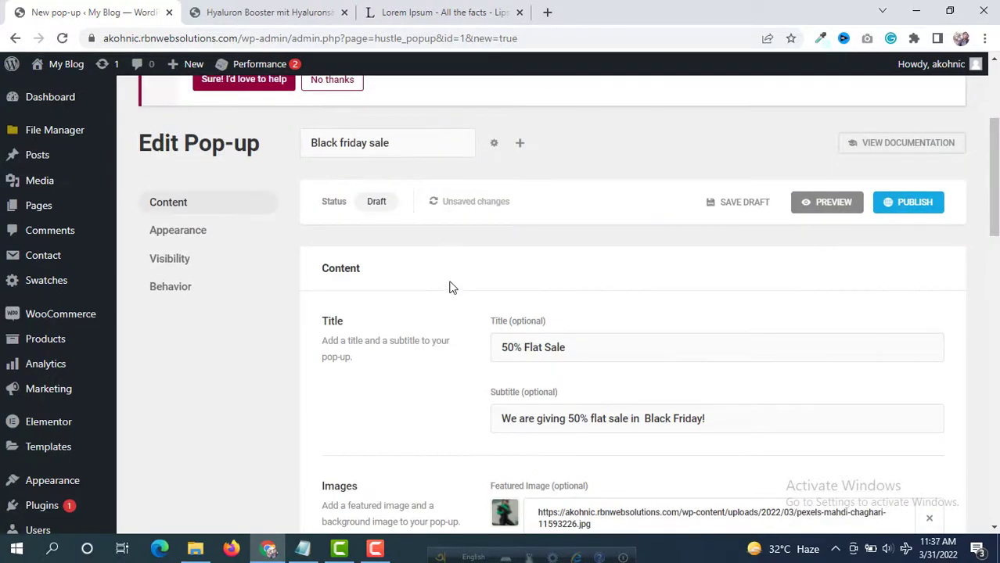
pyautogui.click(177, 231)
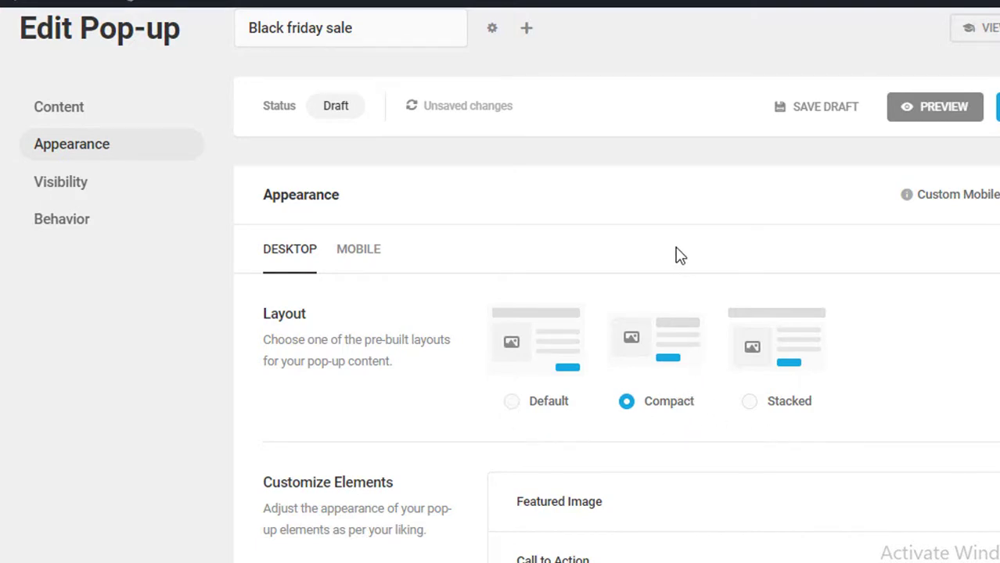
pyautogui.scroll(-3, 677, 258)
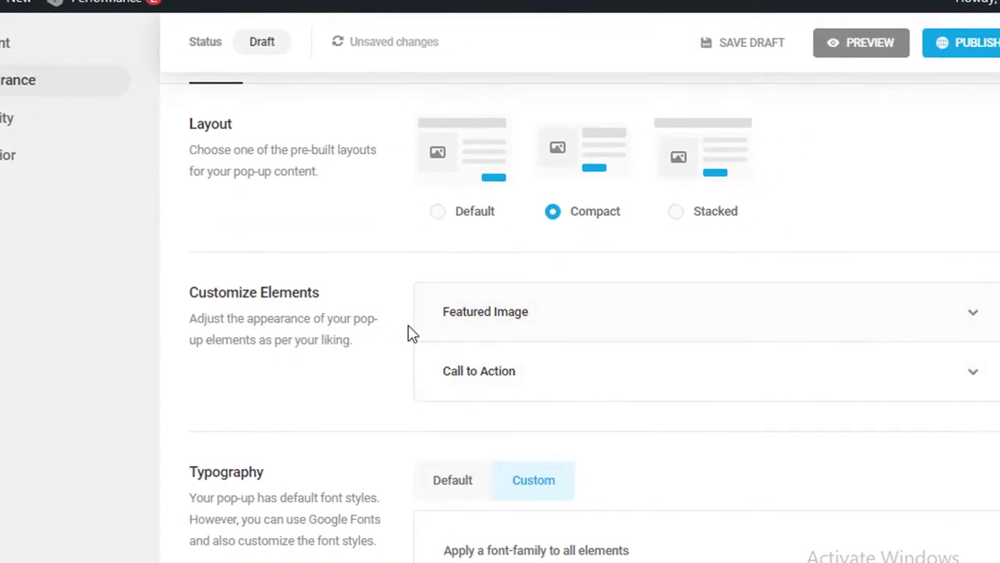
pyautogui.click(973, 312)
pyautogui.scroll(-2, 607, 293)
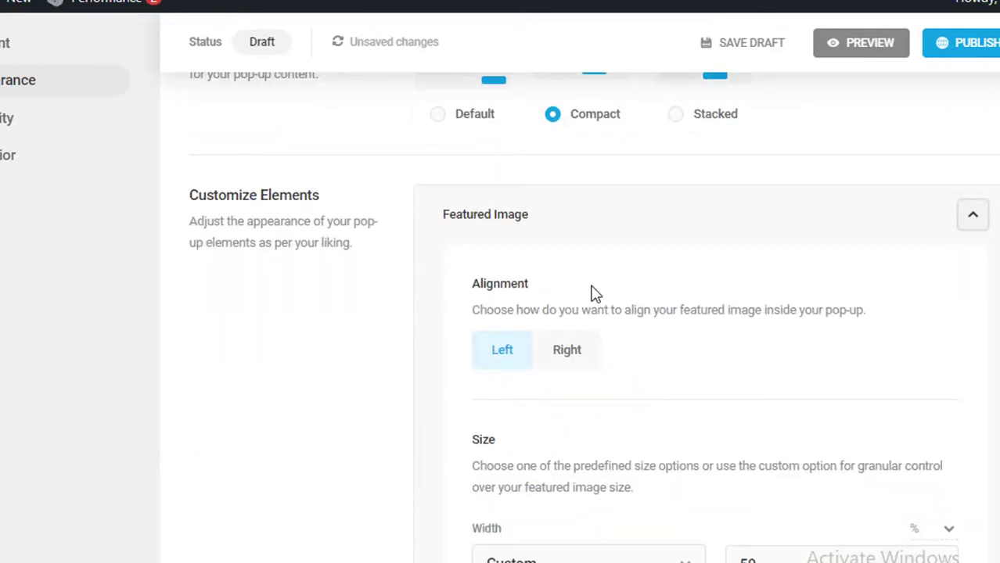
# Try aligning the featured image to the right, preview the pop-up, and close the preview
pyautogui.click(571, 357)
pyautogui.click(571, 356)
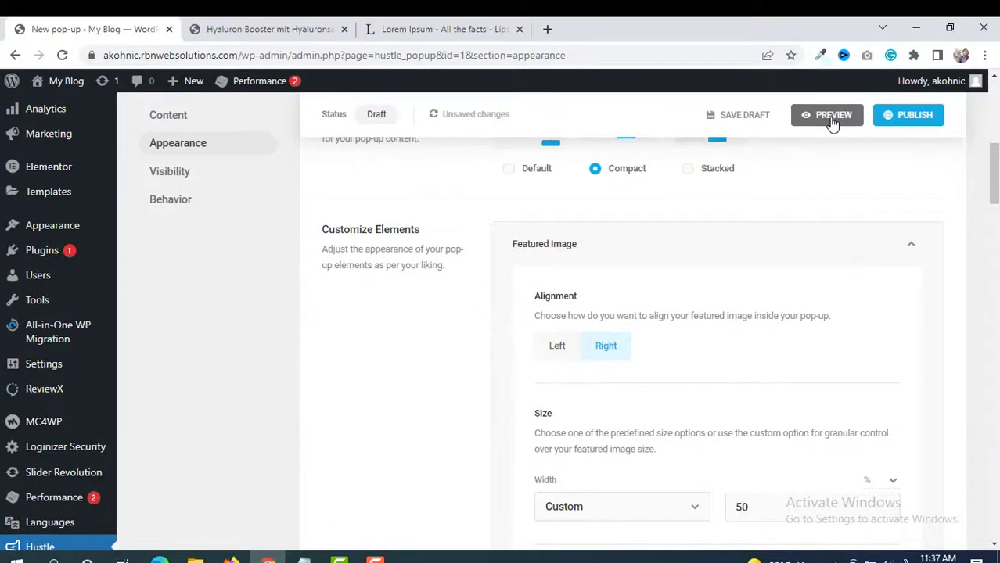
pyautogui.click(831, 117)
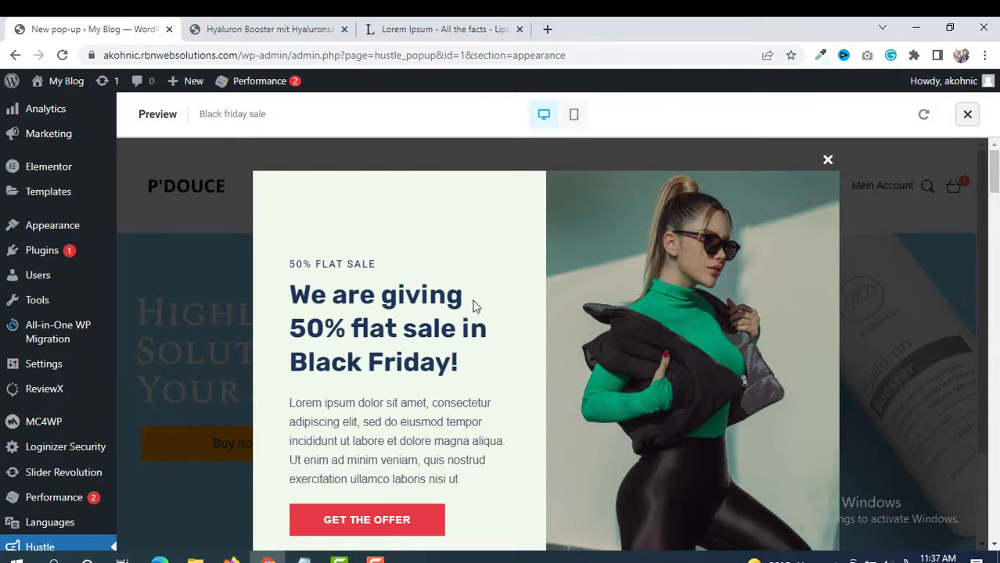
pyautogui.click(828, 160)
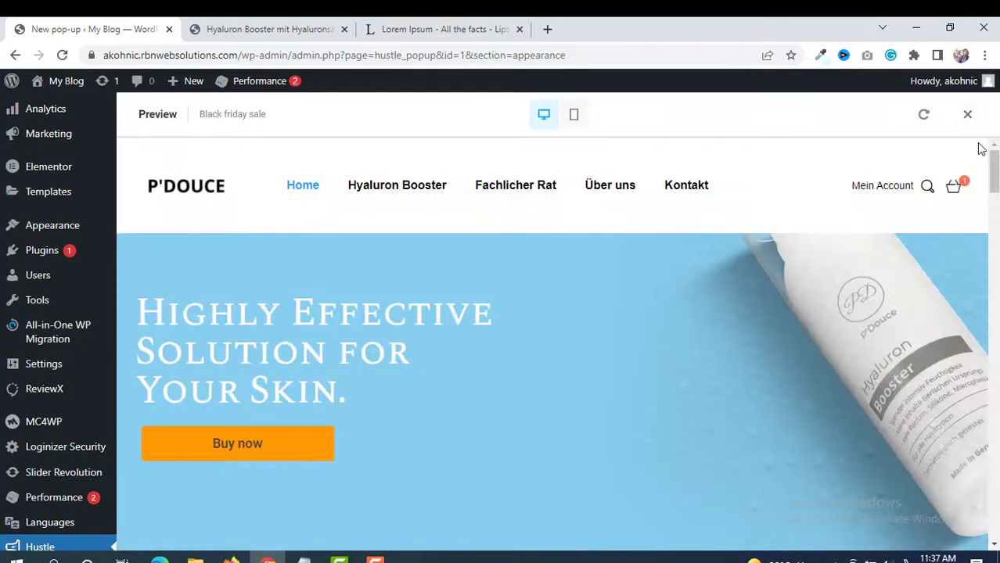
pyautogui.click(967, 114)
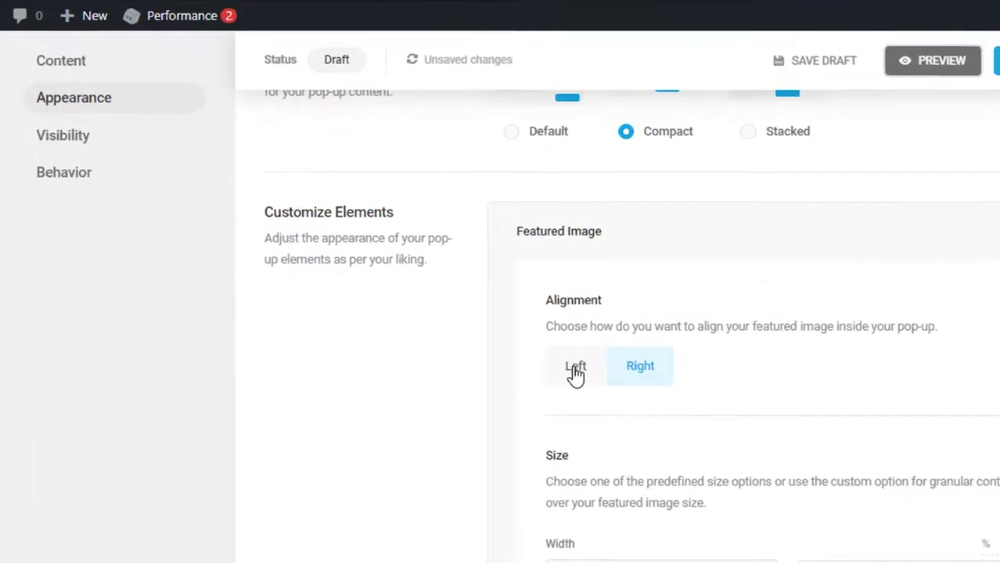
# Align the featured image to the left again and review its size, fitting and position options
pyautogui.click(556, 345)
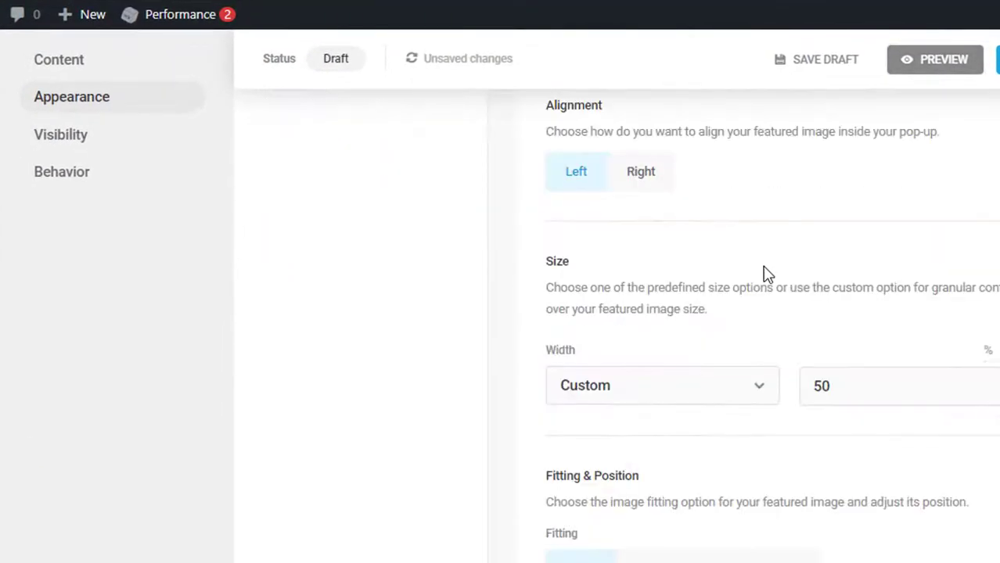
pyautogui.scroll(-2, 636, 299)
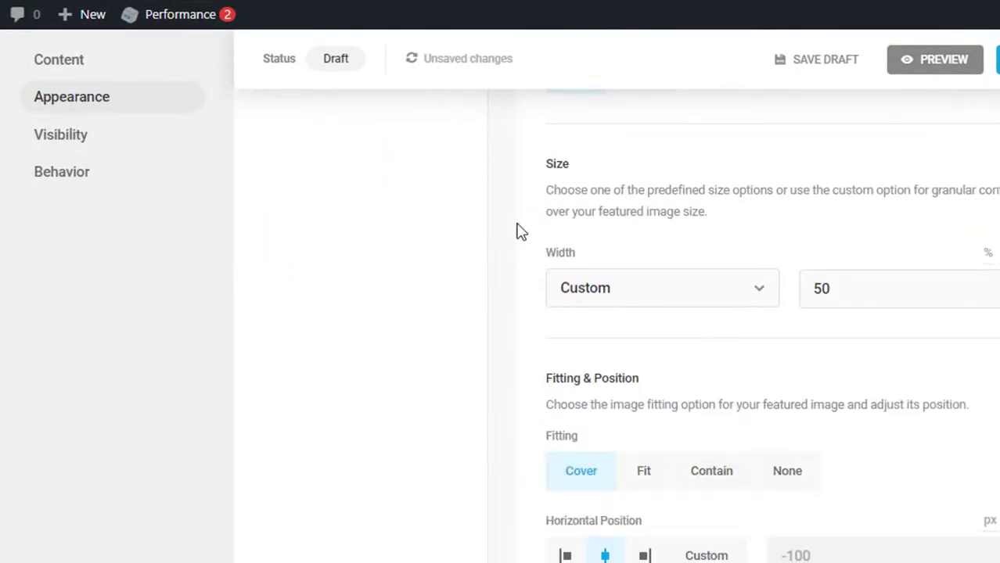
pyautogui.scroll(2, 583, 172)
pyautogui.scroll(-2, 586, 184)
pyautogui.scroll(-4, 649, 301)
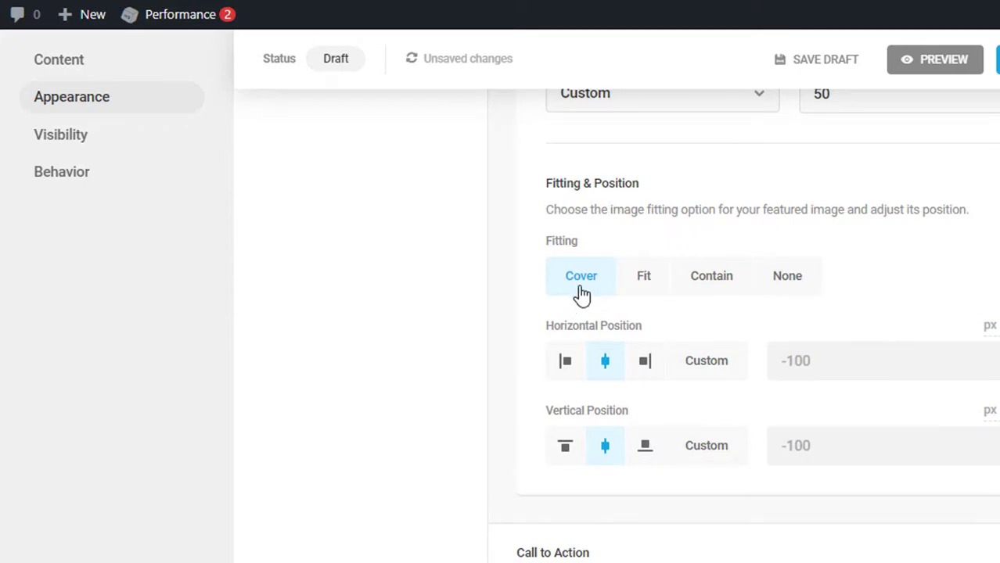
pyautogui.scroll(-2, 513, 267)
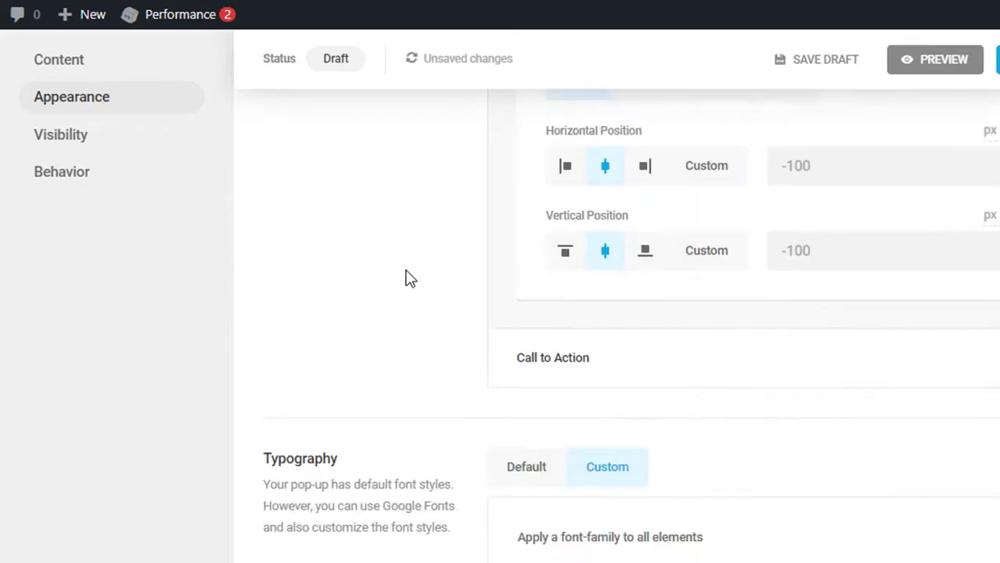
# Examine the Typography section and browse the font families available for all elements, keeping Roboto
pyautogui.scroll(-1, 379, 294)
pyautogui.scroll(-1, 428, 207)
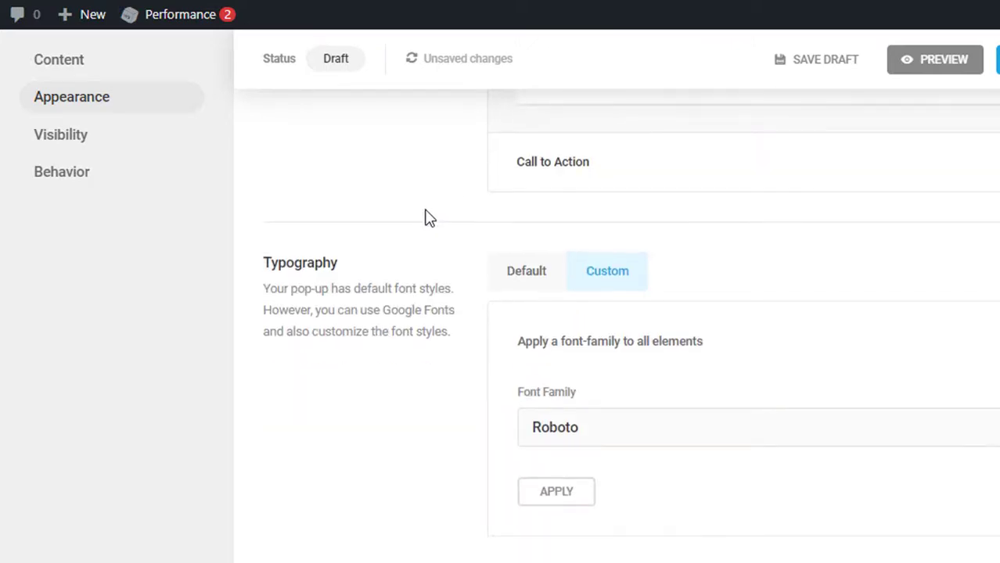
pyautogui.scroll(-1, 426, 217)
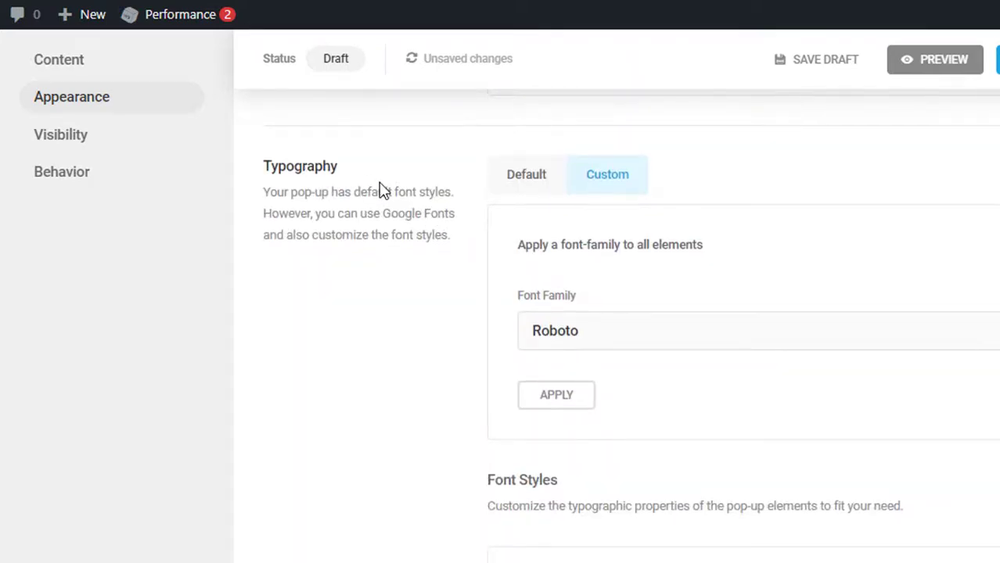
pyautogui.scroll(-1, 430, 196)
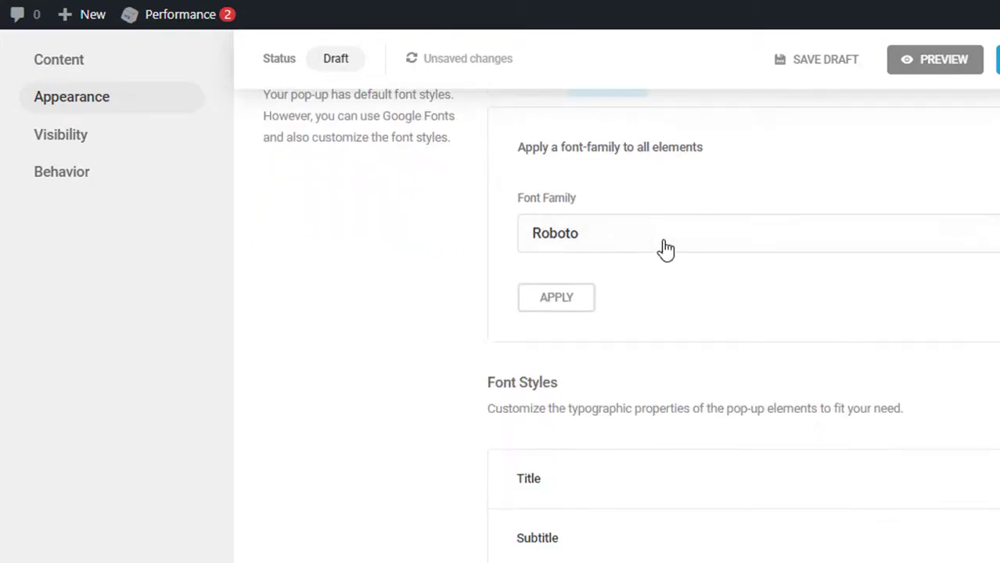
pyautogui.click(661, 248)
pyautogui.scroll(-10, 656, 411)
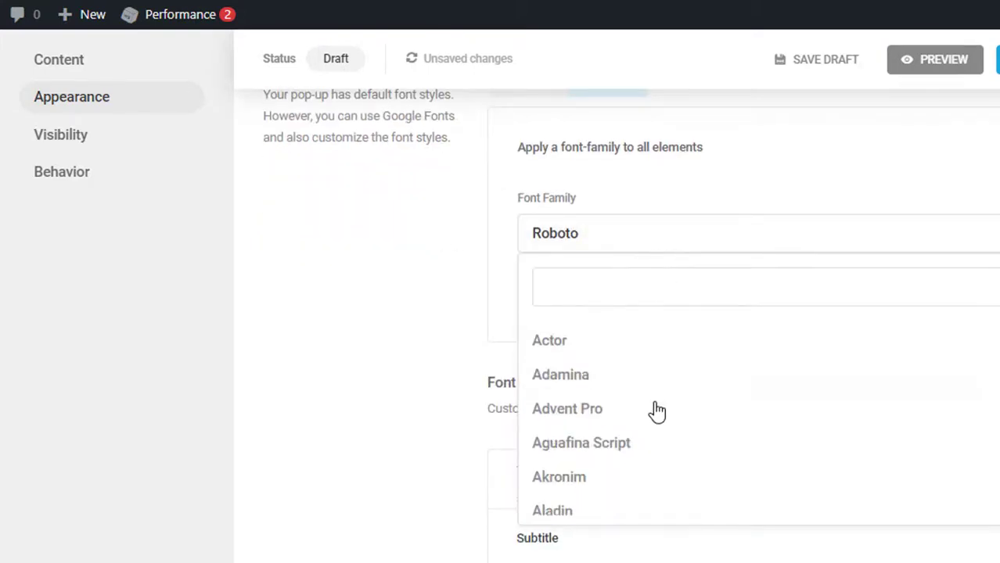
pyautogui.scroll(-10, 656, 411)
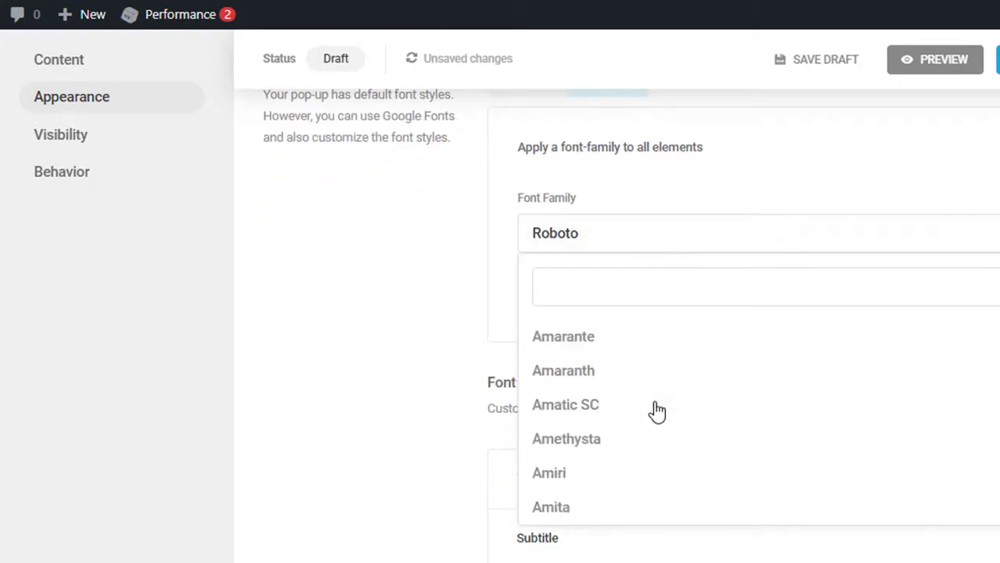
pyautogui.click(379, 311)
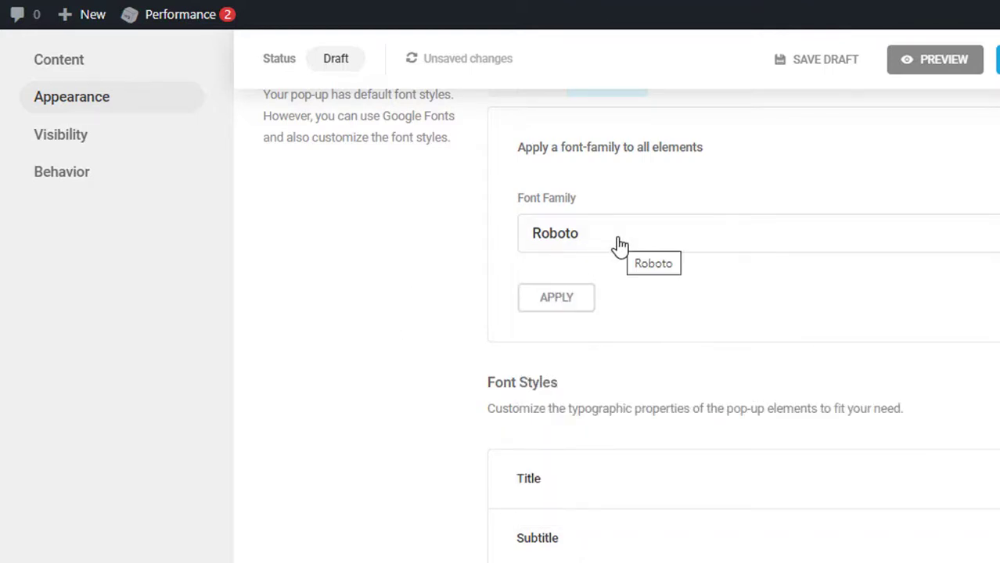
# Expand the Title font styles and set the title's font size to 50 px
pyautogui.scroll(-3, 618, 254)
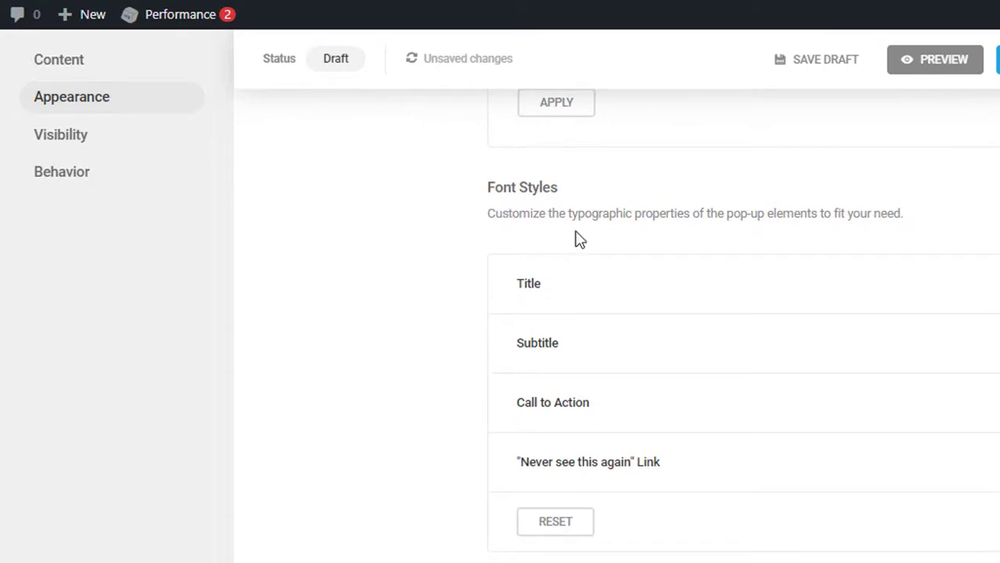
pyautogui.click(994, 285)
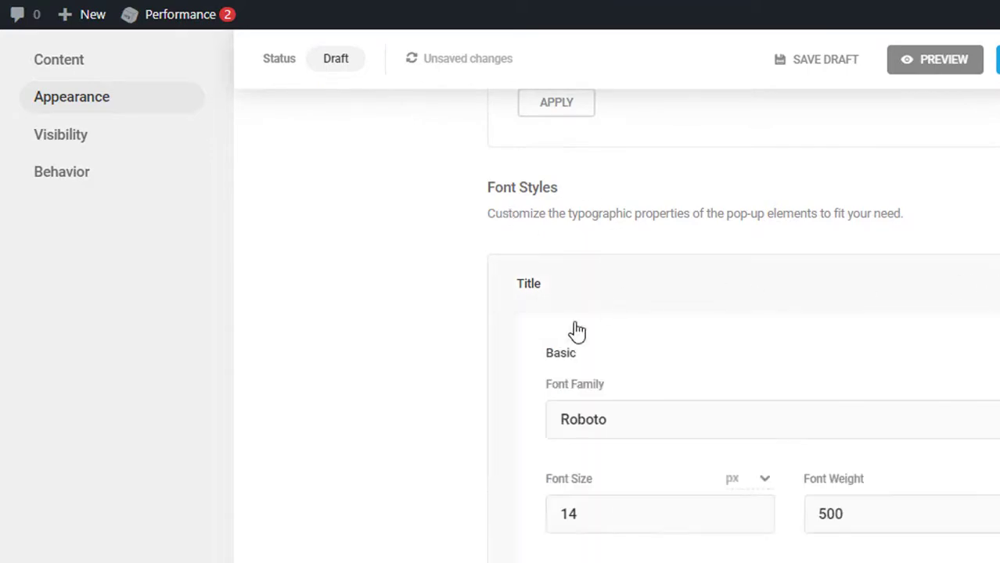
pyautogui.scroll(-5, 748, 370)
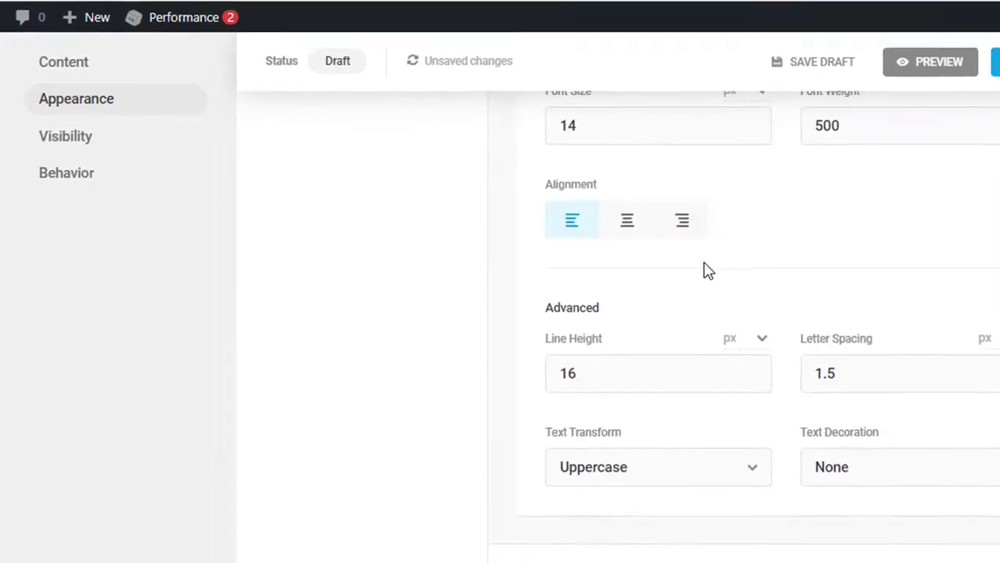
pyautogui.scroll(3, 706, 271)
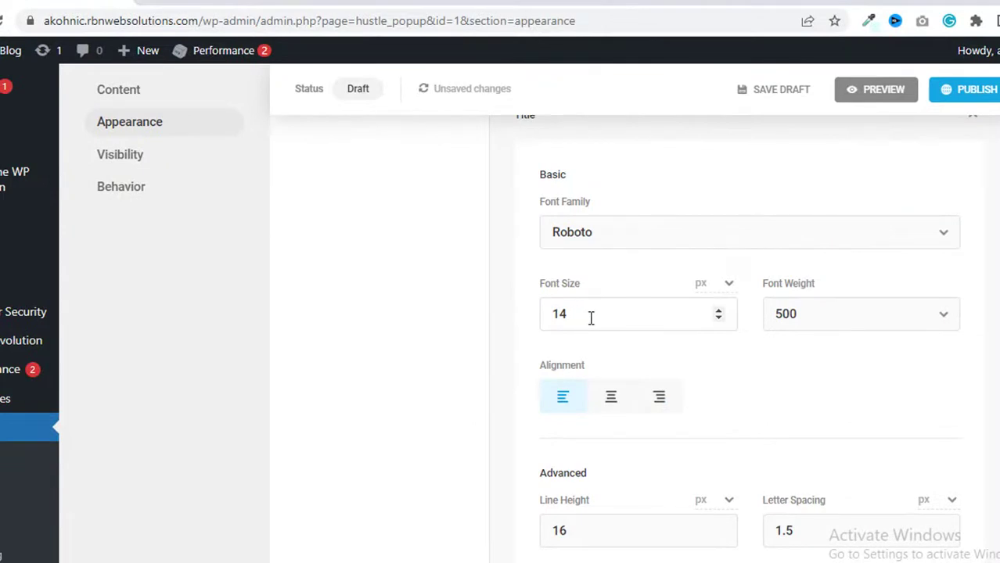
pyautogui.doubleClick(550, 315)
pyautogui.scroll(1, 630, 296)
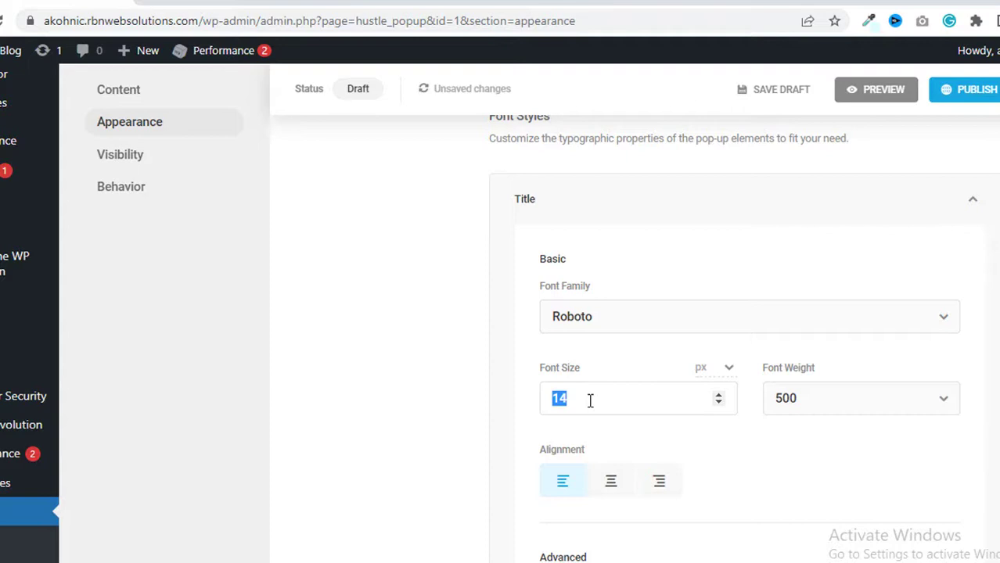
pyautogui.write('50')
# Preview the pop-up to examine the title at its new font size, and close the preview
pyautogui.click(882, 99)
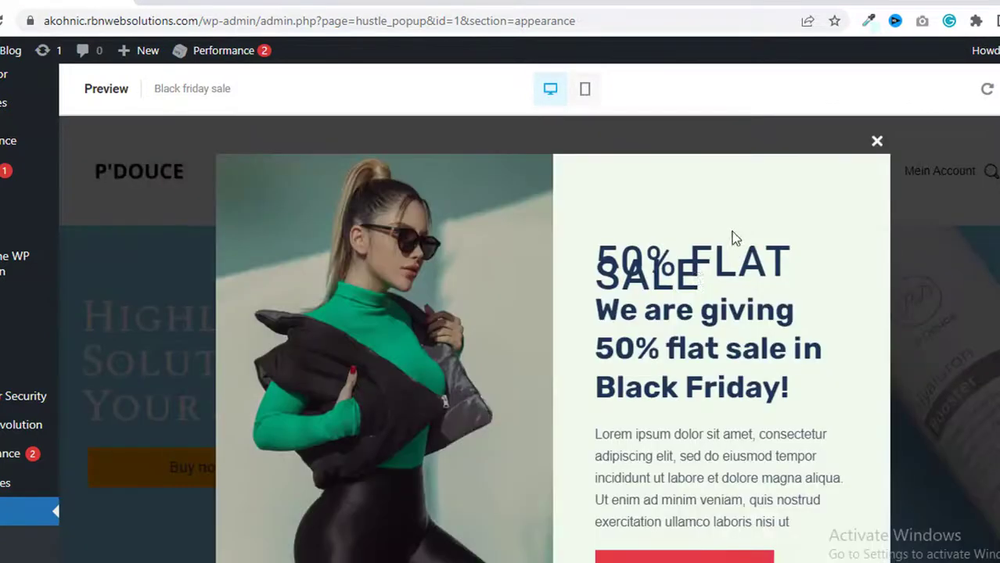
pyautogui.moveTo(792, 264); pyautogui.dragTo(597, 267)
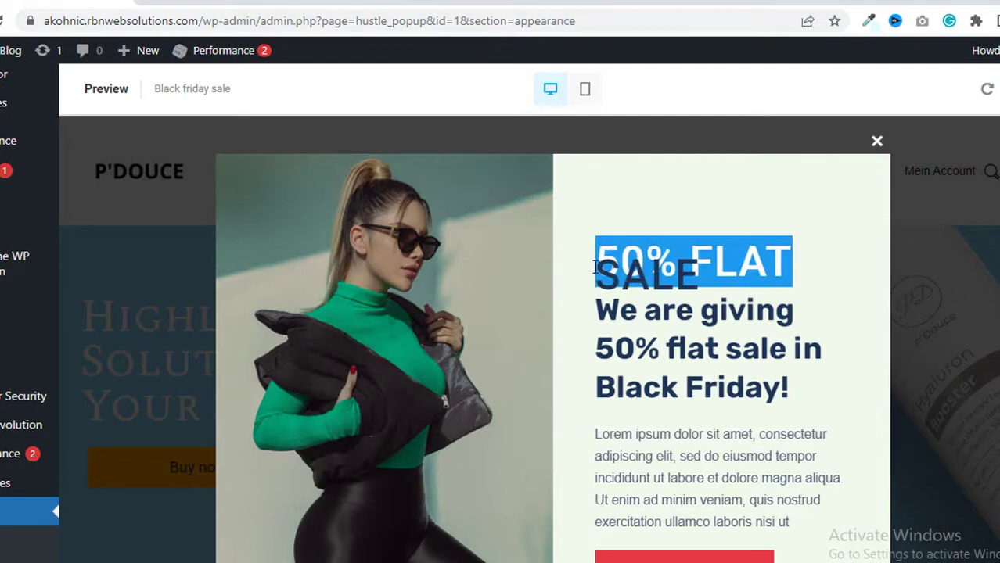
pyautogui.click(877, 141)
pyautogui.press('Escape')
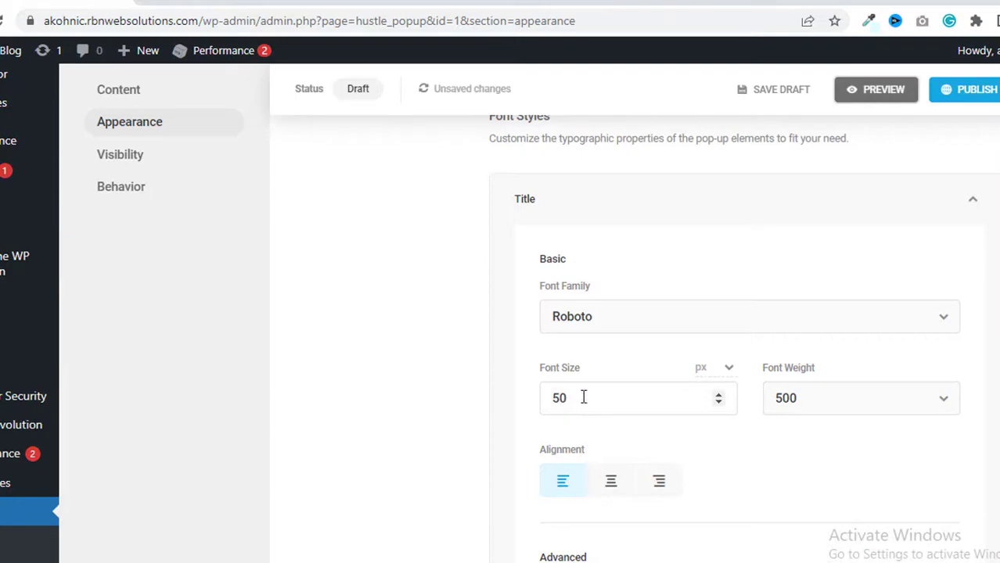
# Set the title's font size back to 14 px and review the title's advanced text settings
pyautogui.moveTo(580, 397); pyautogui.dragTo(485, 407)
pyautogui.write('14')
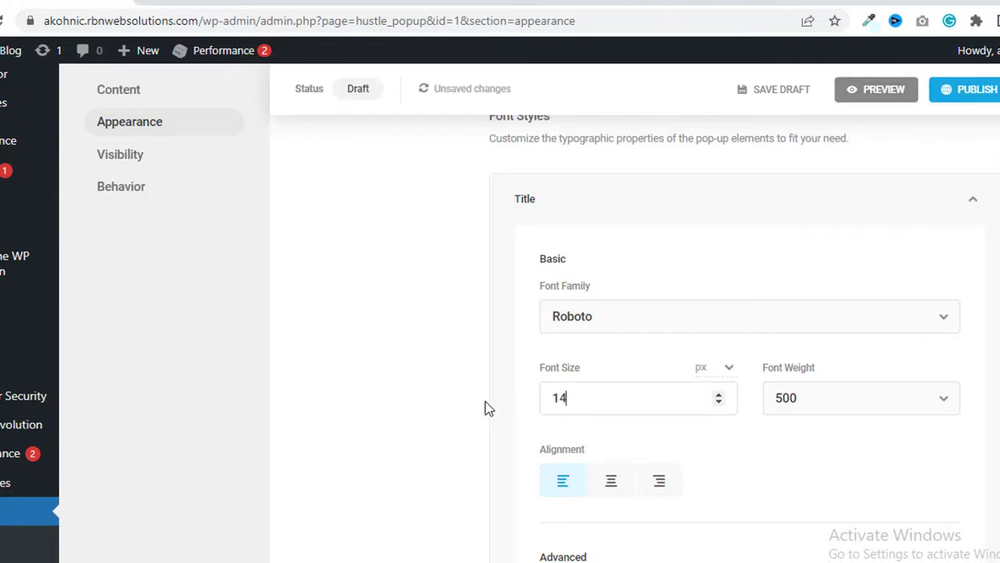
pyautogui.scroll(-5, 387, 353)
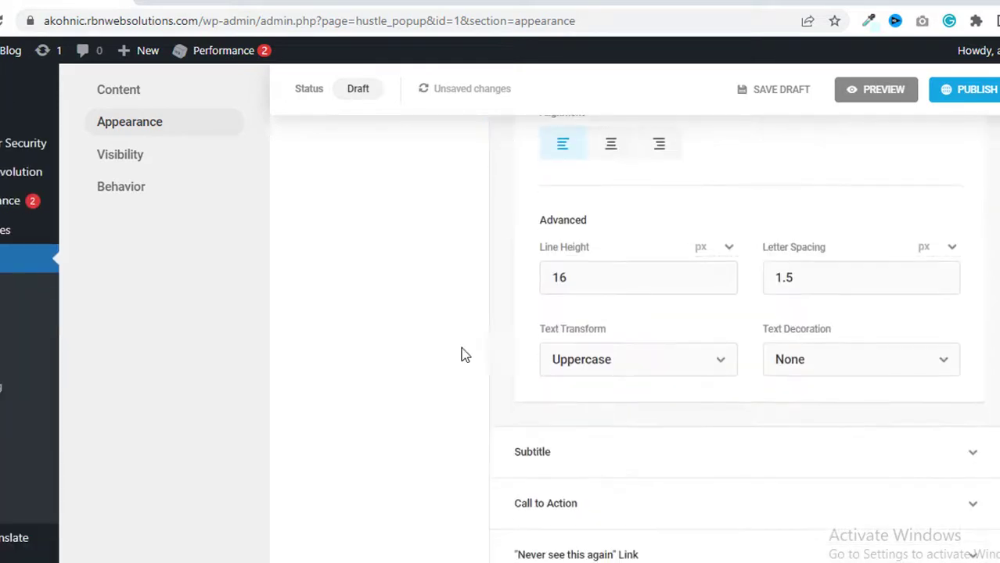
# Expand the Call to Action font styles and examine the font family, size, weight and advanced settings
pyautogui.scroll(-1, 592, 466)
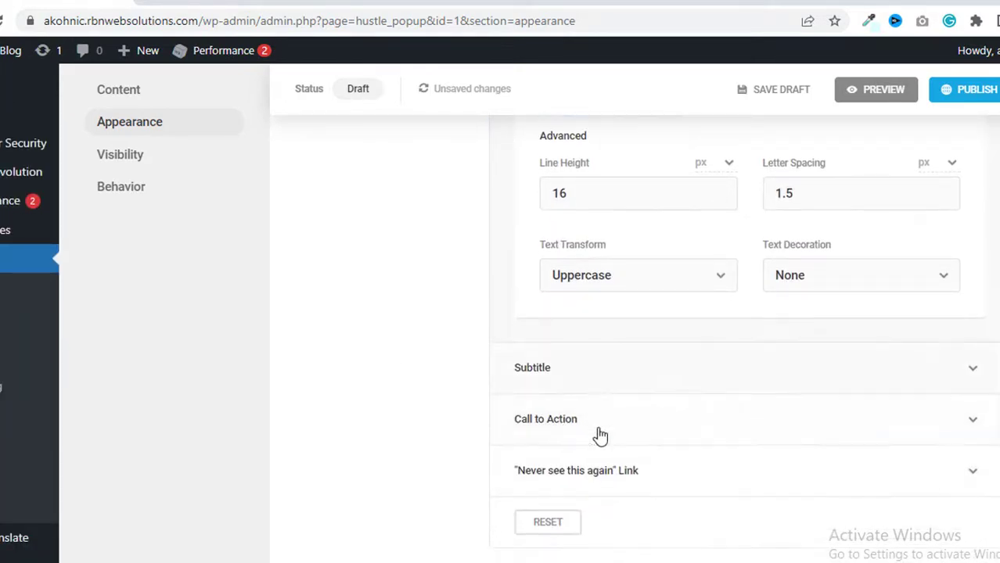
pyautogui.scroll(-1, 592, 403)
pyautogui.click(683, 352)
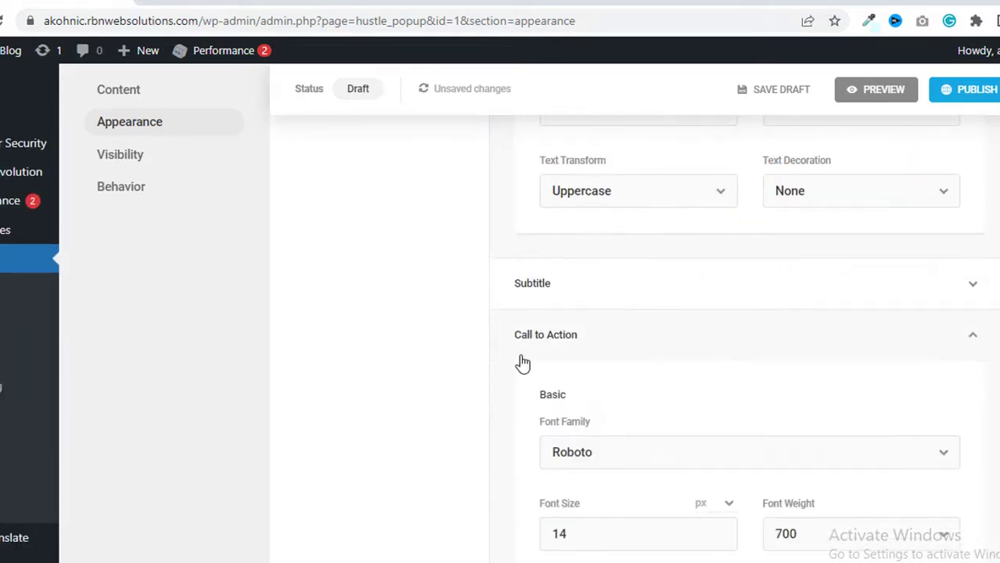
pyautogui.scroll(-4, 777, 342)
pyautogui.scroll(3, 609, 320)
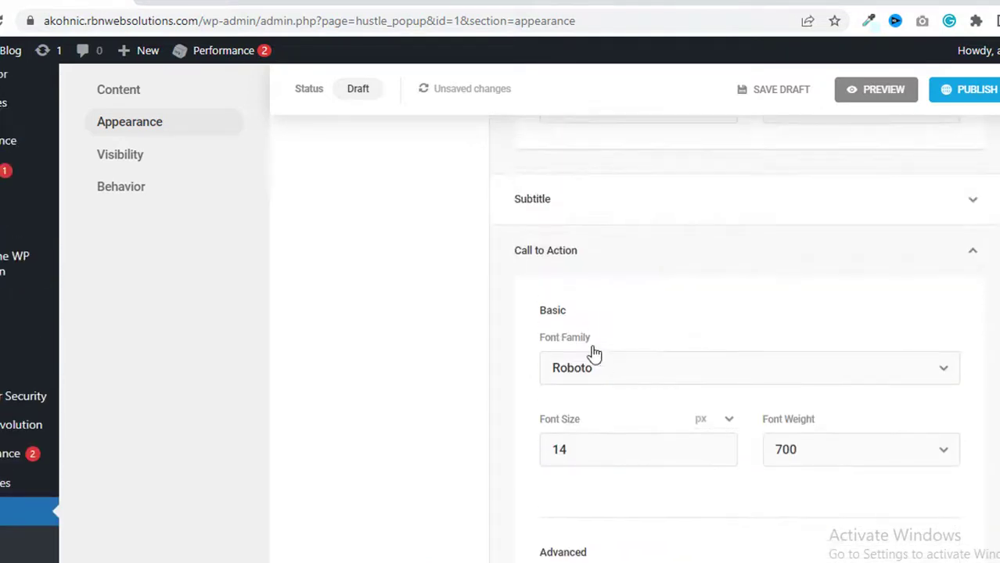
pyautogui.scroll(-1, 646, 320)
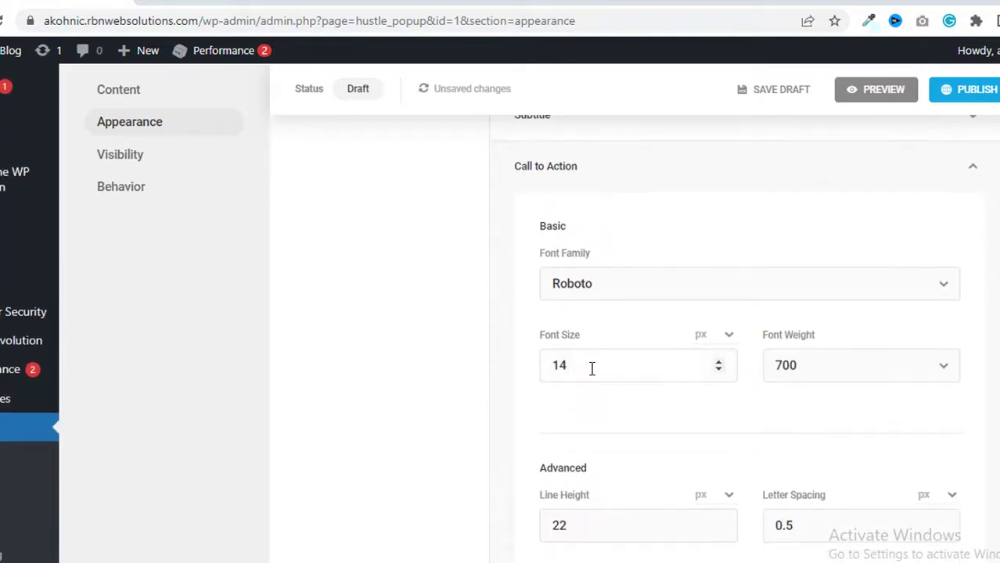
pyautogui.moveTo(595, 368); pyautogui.dragTo(483, 376)
pyautogui.click(420, 363)
# Look through the pre-made color palettes for the pop-up and choose Blue
pyautogui.scroll(-7, 420, 364)
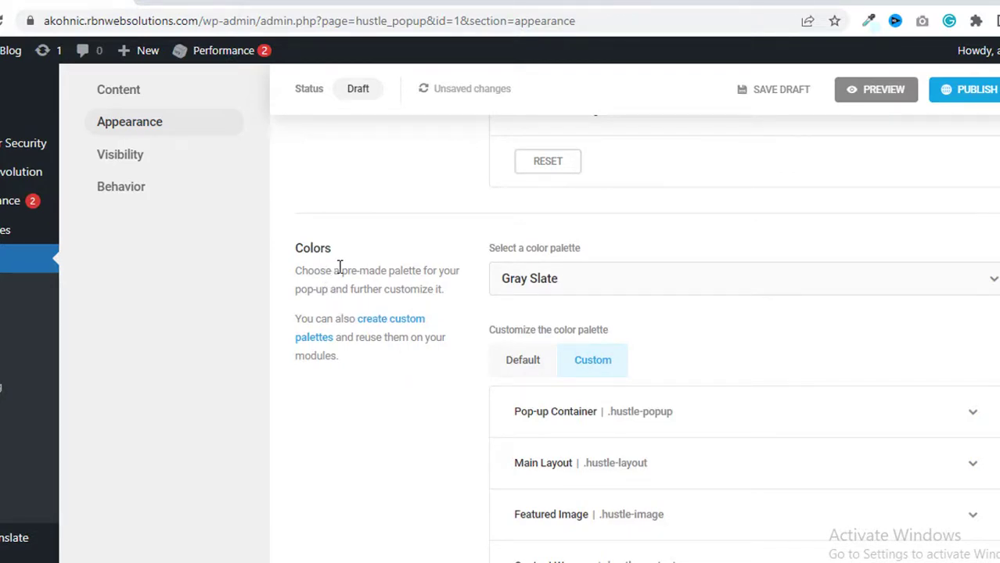
pyautogui.click(541, 282)
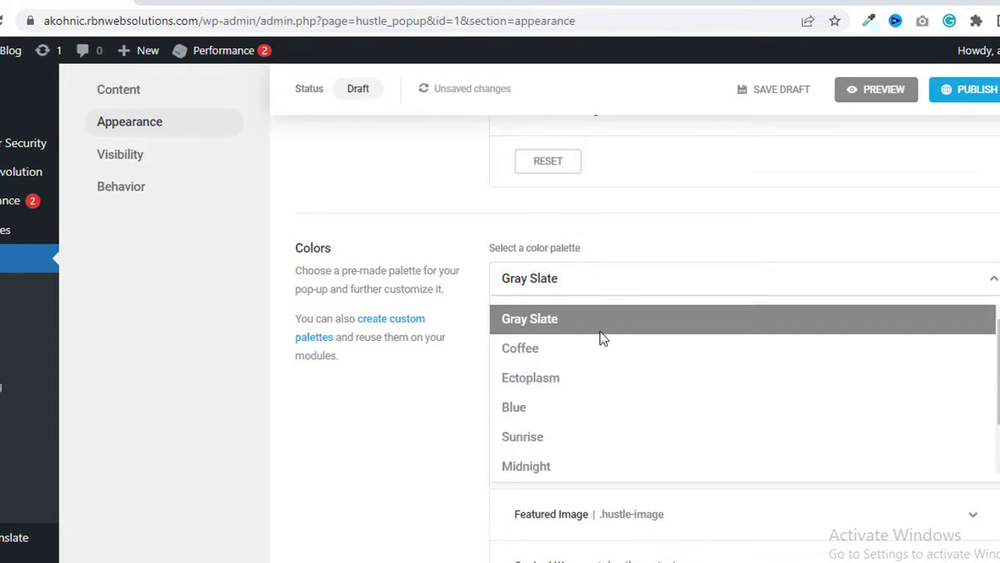
pyautogui.scroll(-2, 599, 337)
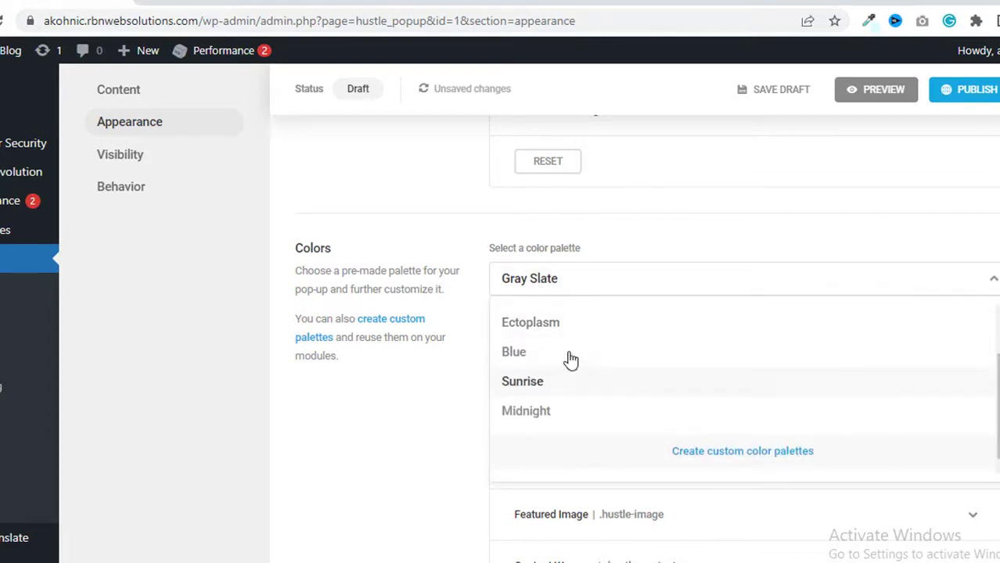
pyautogui.scroll(2, 571, 361)
pyautogui.click(517, 408)
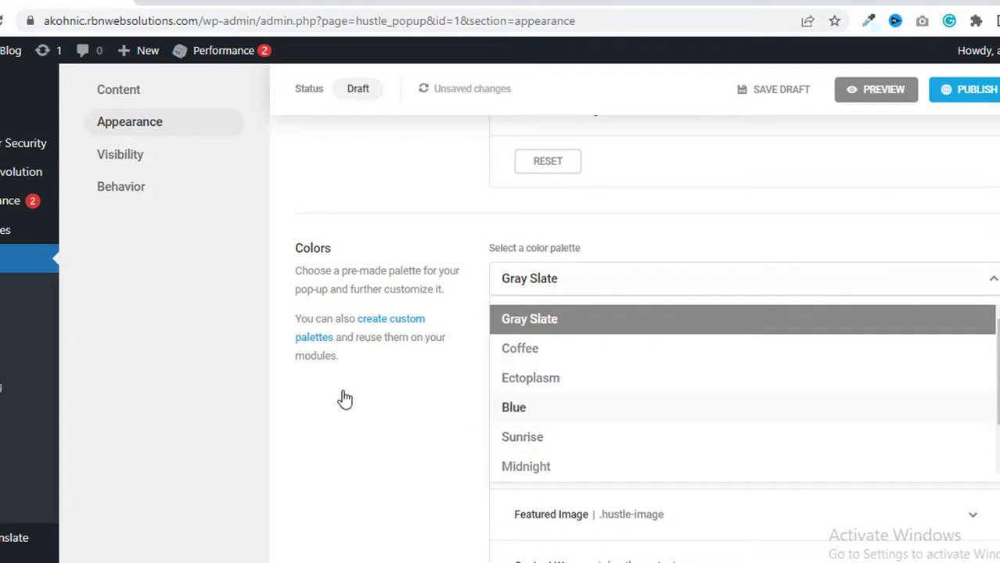
# Preview the pop-up to examine it with the Blue palette, and close the preview
pyautogui.click(881, 101)
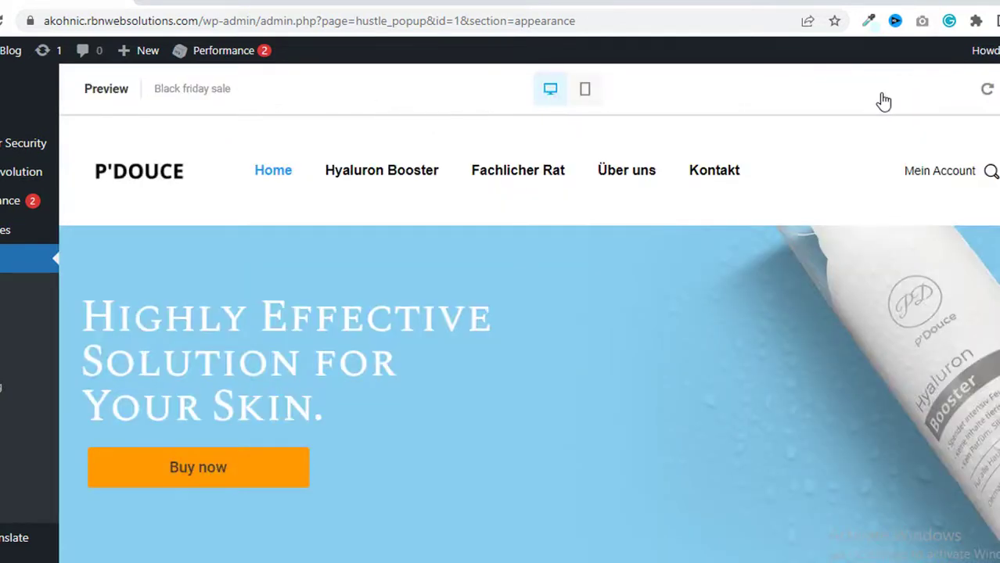
pyautogui.scroll(-2, 470, 296)
pyautogui.scroll(2, 497, 297)
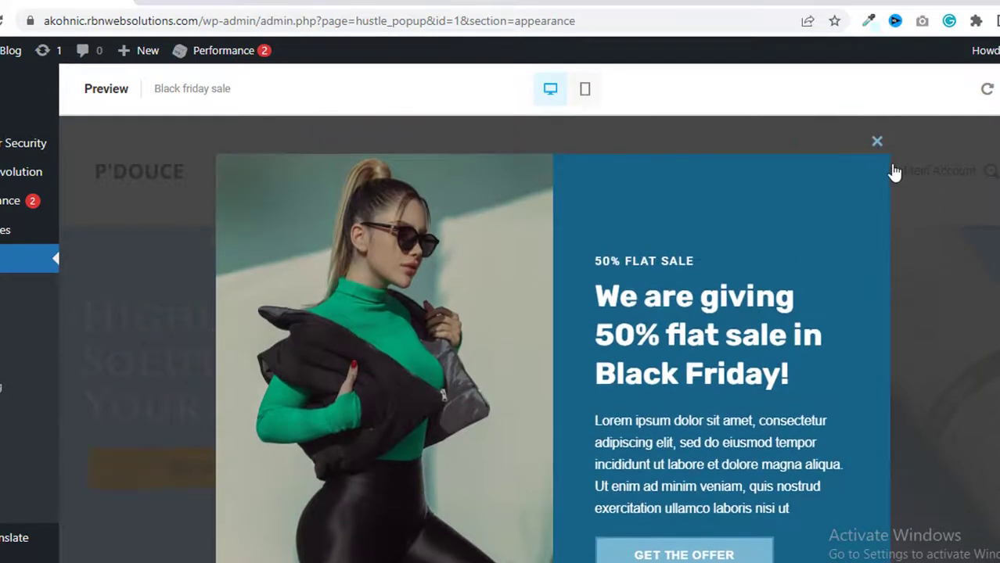
pyautogui.click(876, 143)
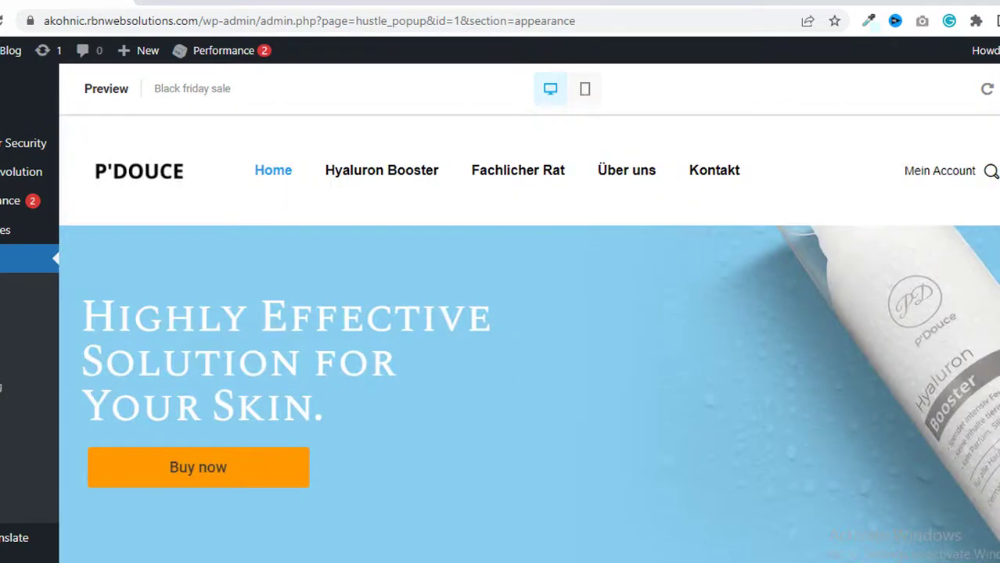
pyautogui.press('Escape')
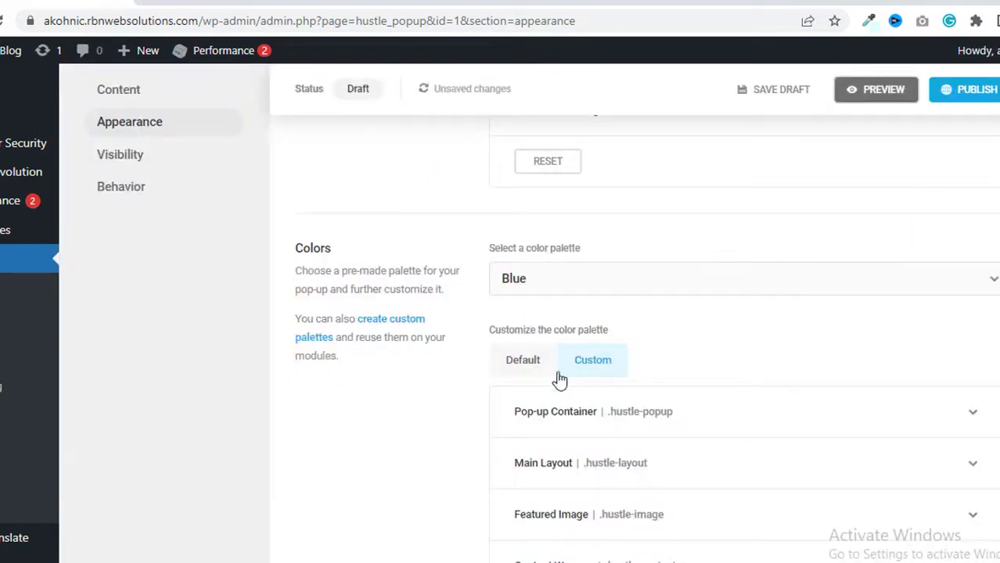
# Switch the color palette to Sunrise, preview the pop-up with it, and dismiss the previewed pop-up
pyautogui.click(571, 294)
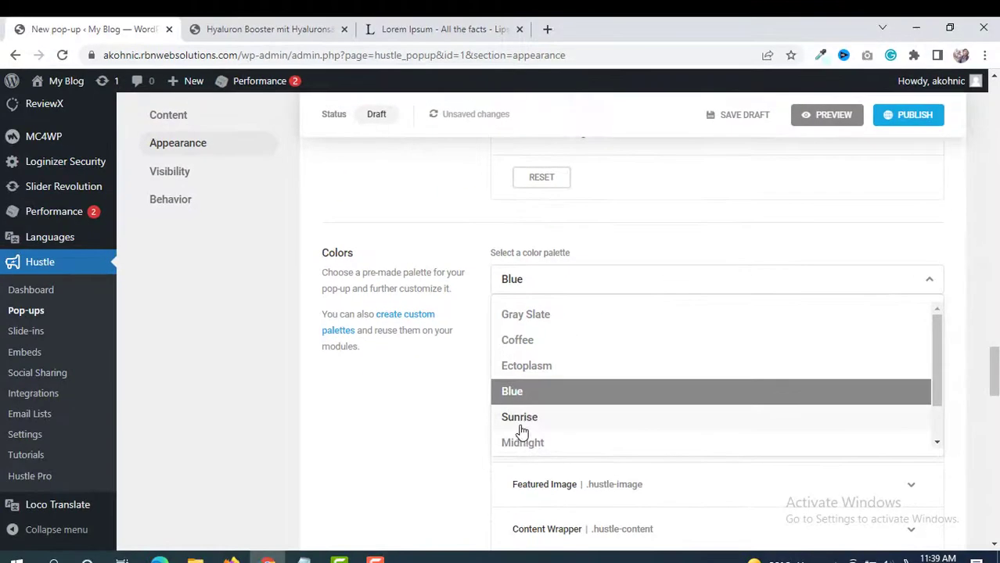
pyautogui.click(644, 417)
pyautogui.click(830, 122)
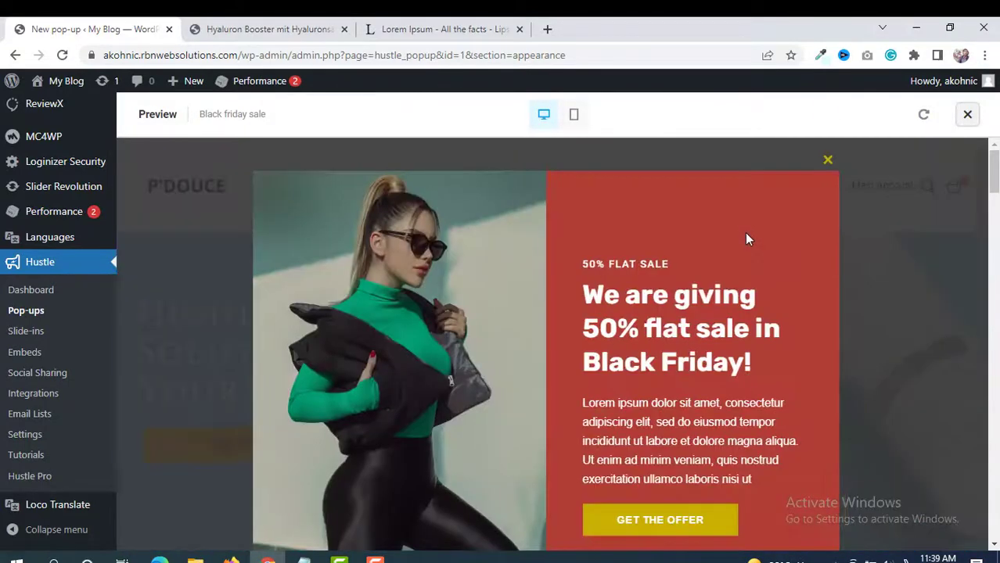
pyautogui.click(828, 162)
# Load the site's home page in the tab showing the product page, and close the pop-up preview
pyautogui.click(237, 25)
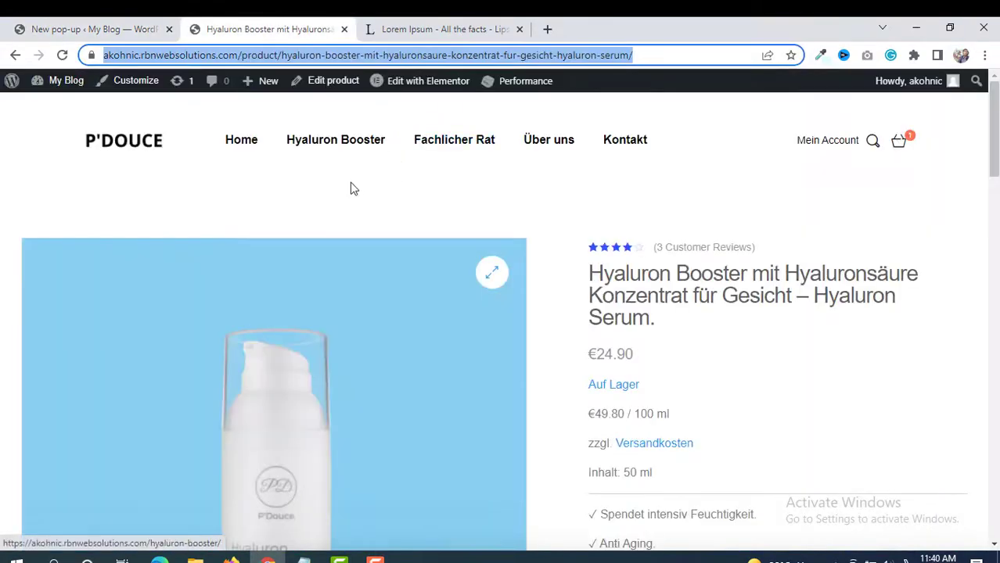
pyautogui.click(131, 140)
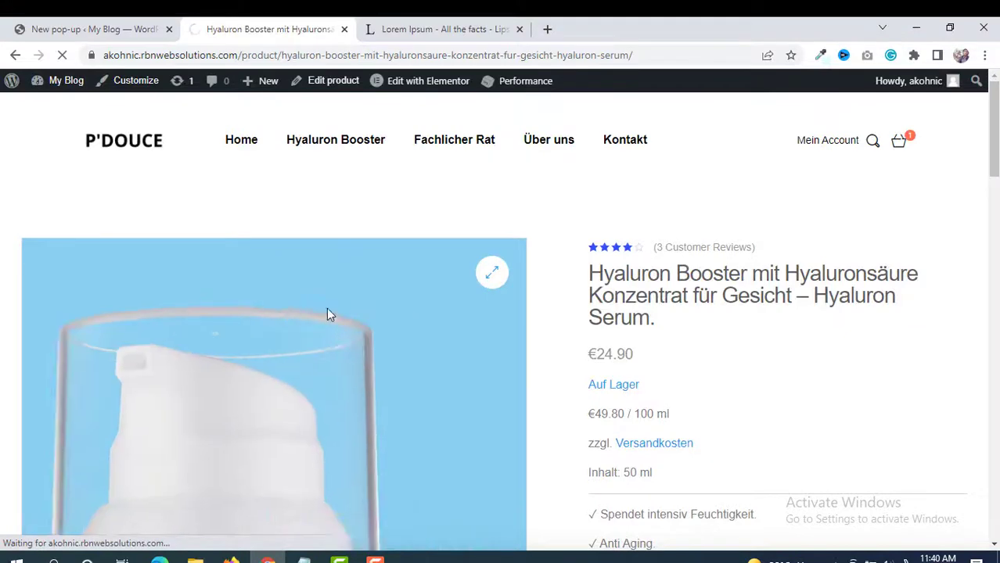
pyautogui.click(94, 29)
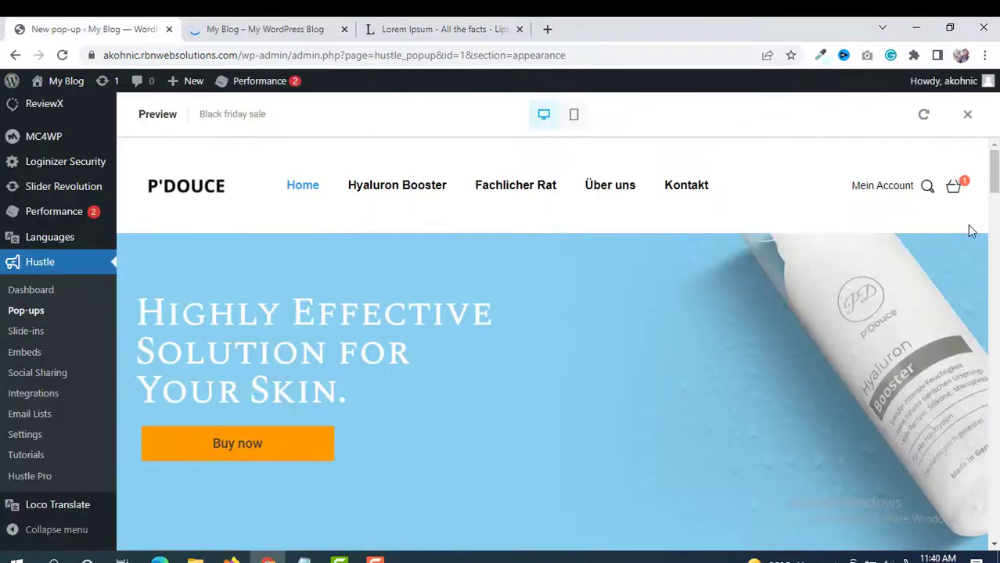
pyautogui.click(967, 114)
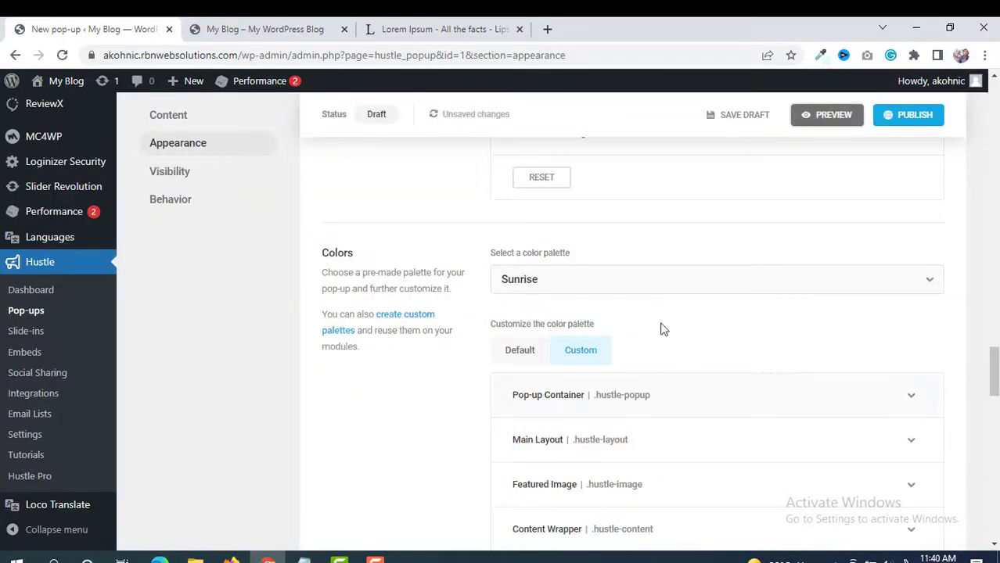
# Set the color palette back to Blue and check the site's home page for its colors
pyautogui.click(560, 288)
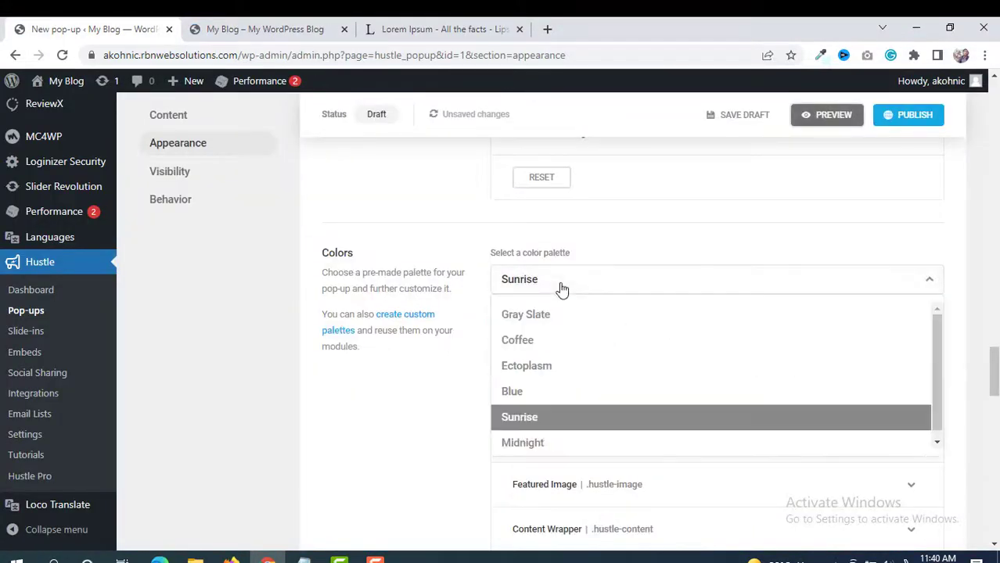
pyautogui.click(423, 382)
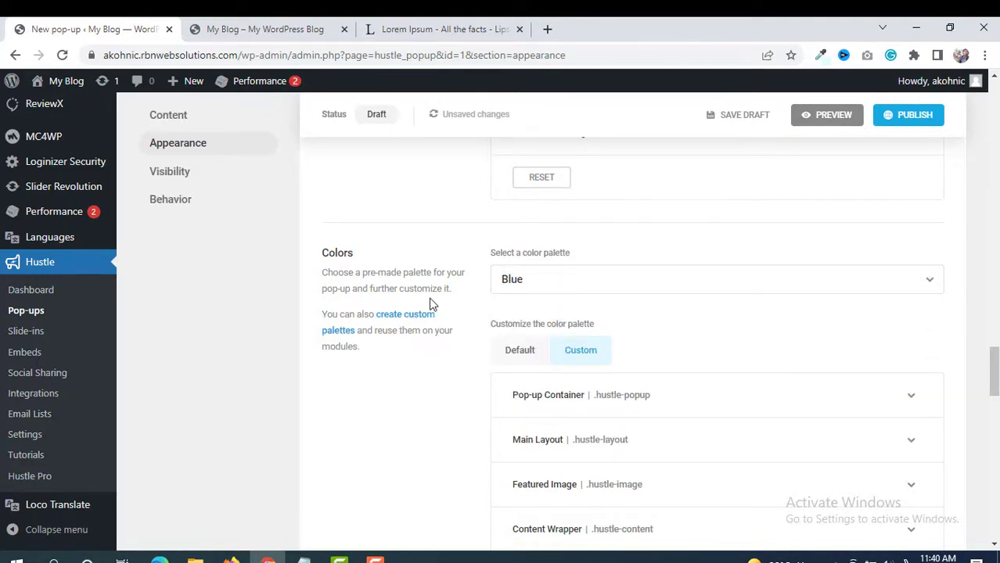
pyautogui.moveTo(361, 259); pyautogui.dragTo(326, 253)
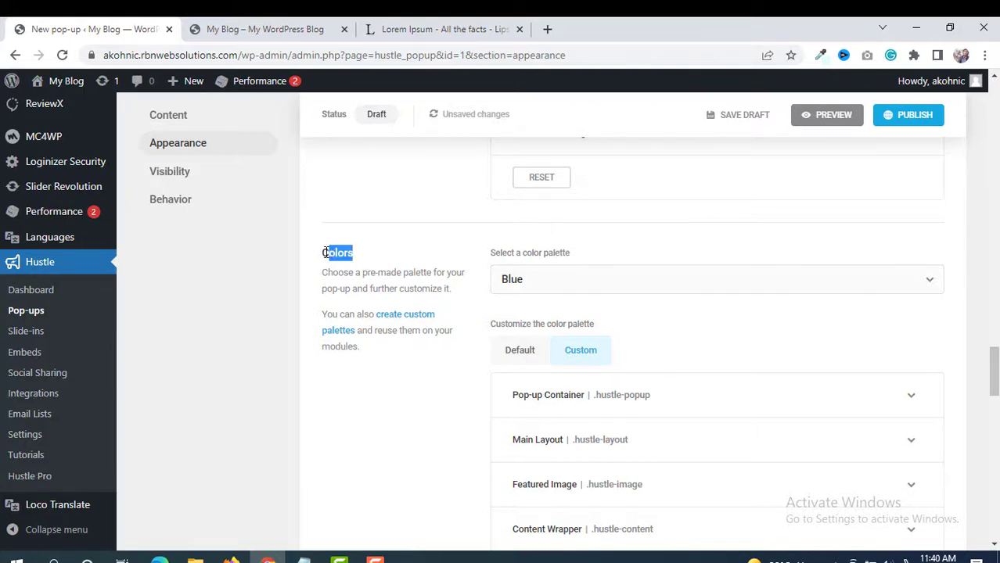
pyautogui.click(388, 263)
pyautogui.click(230, 26)
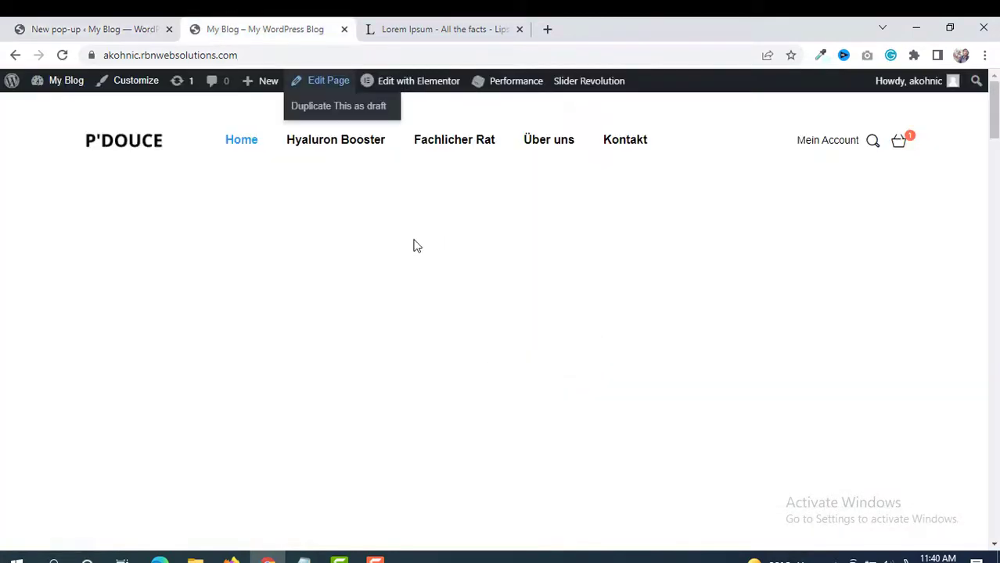
pyautogui.hotkey('ctrl', 'shift', 'Tab')
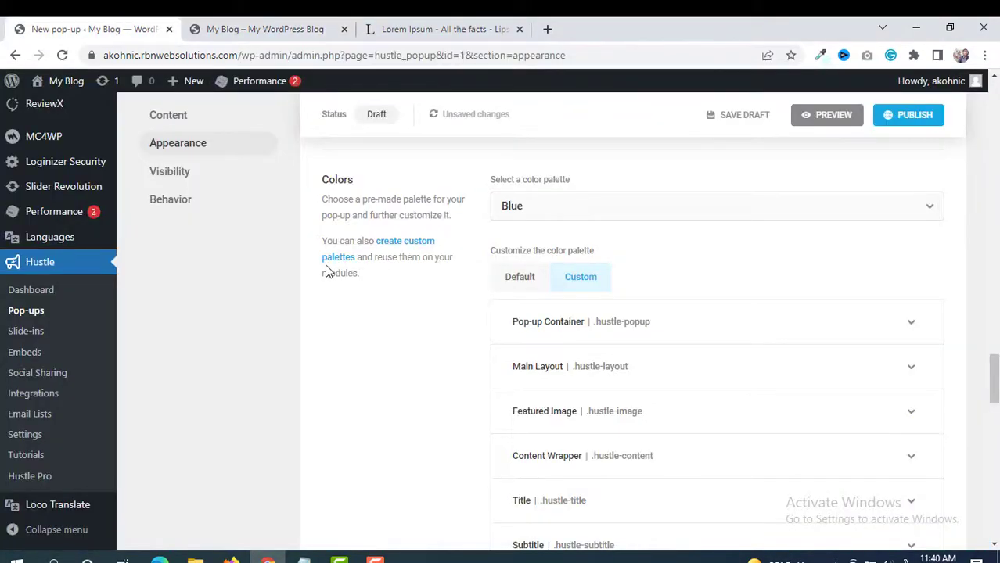
# Expand the Pop-up Container and Main Layout color settings of the custom palette
pyautogui.scroll(-1, 352, 270)
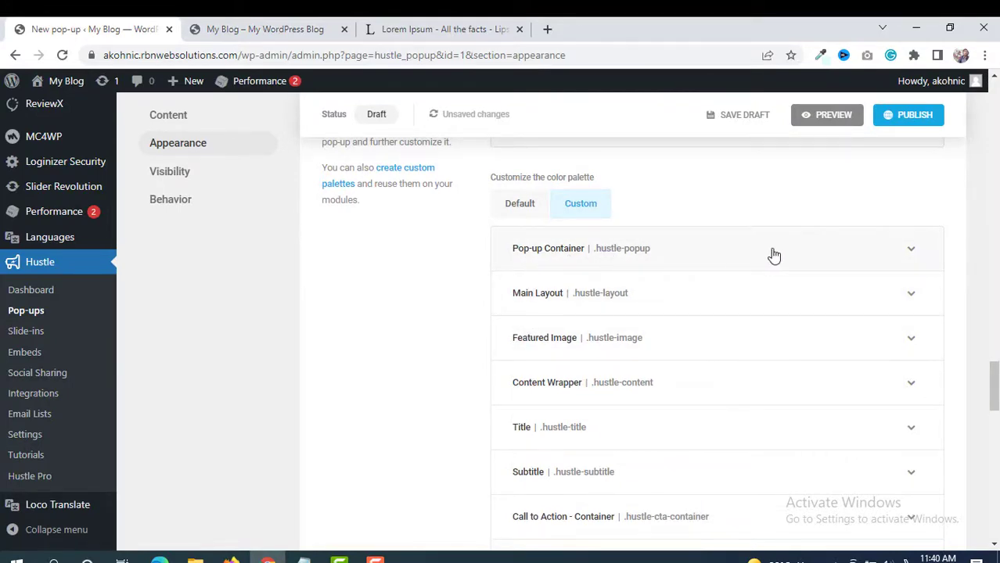
pyautogui.click(910, 249)
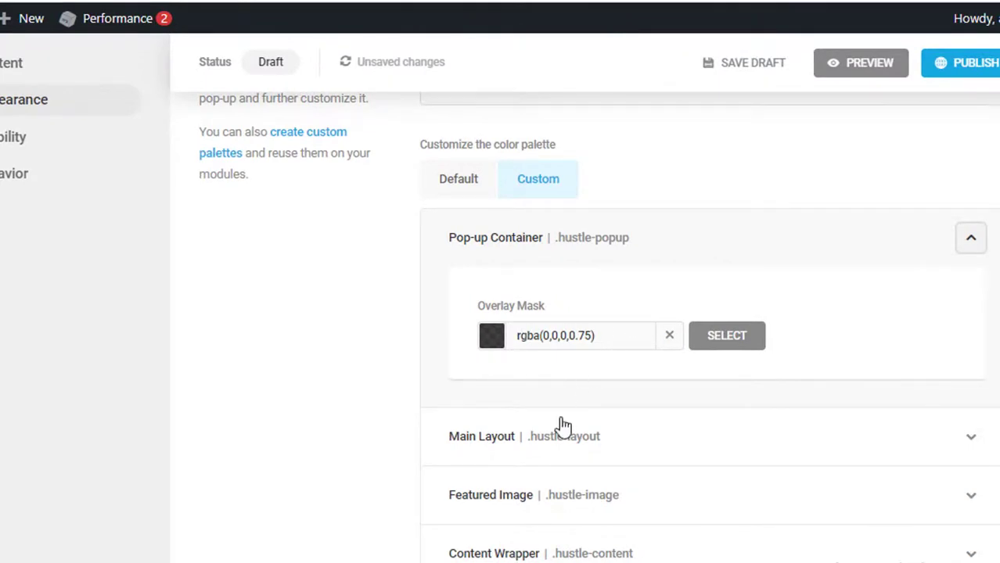
pyautogui.click(675, 435)
pyautogui.scroll(-3, 547, 415)
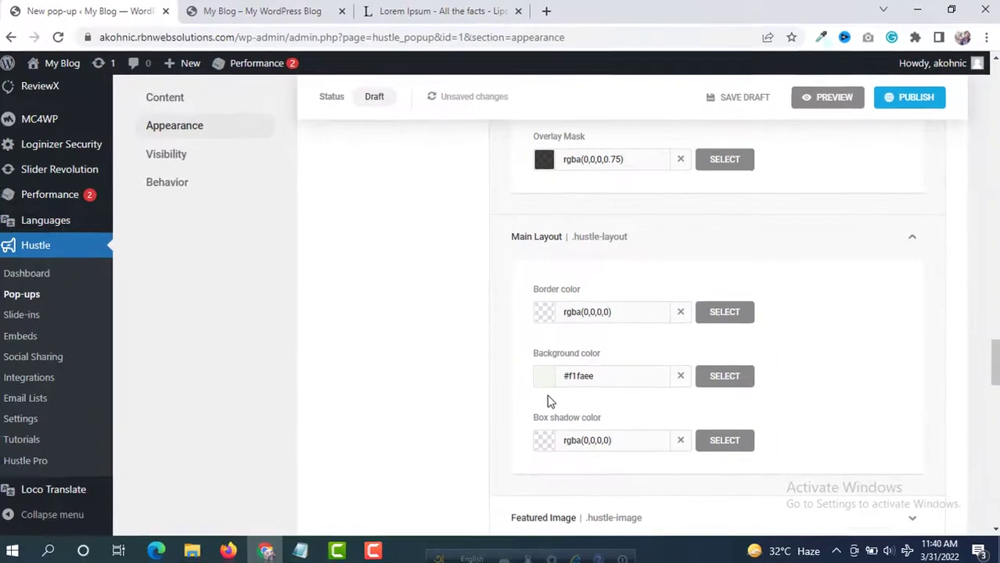
# Sample the light blue of the home page banner and set the Main Layout background color to #89cff0
pyautogui.click(282, 11)
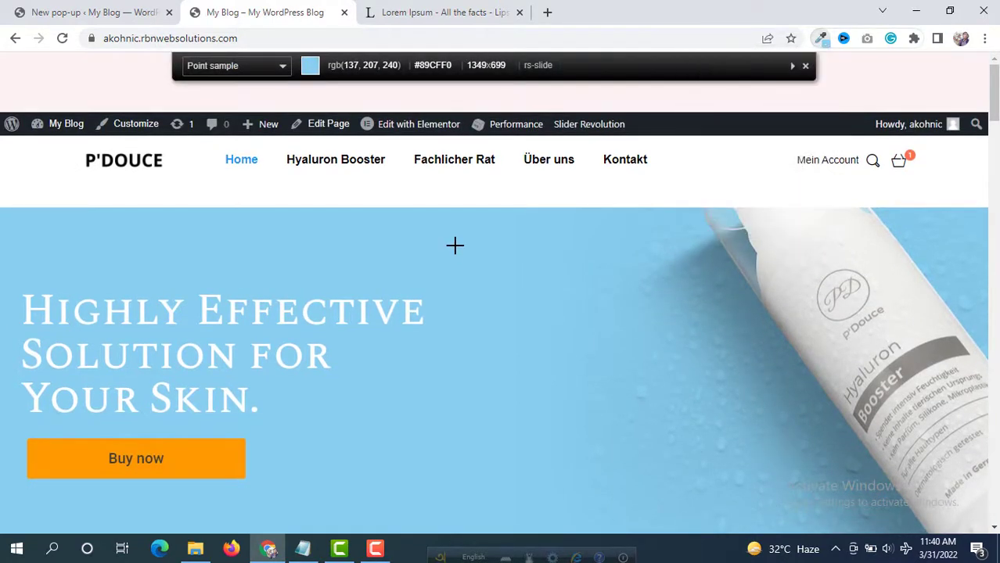
pyautogui.click(455, 246)
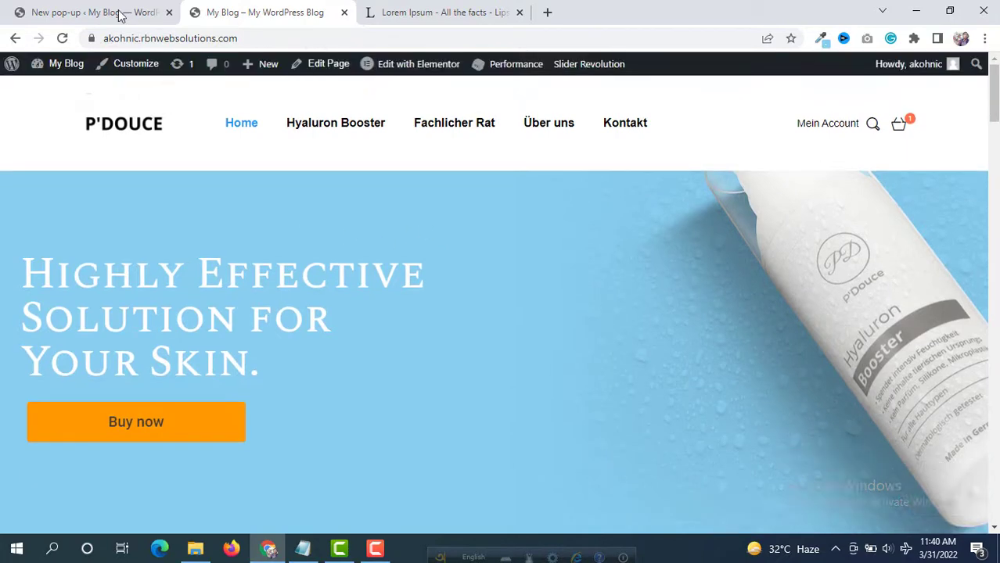
pyautogui.click(123, 16)
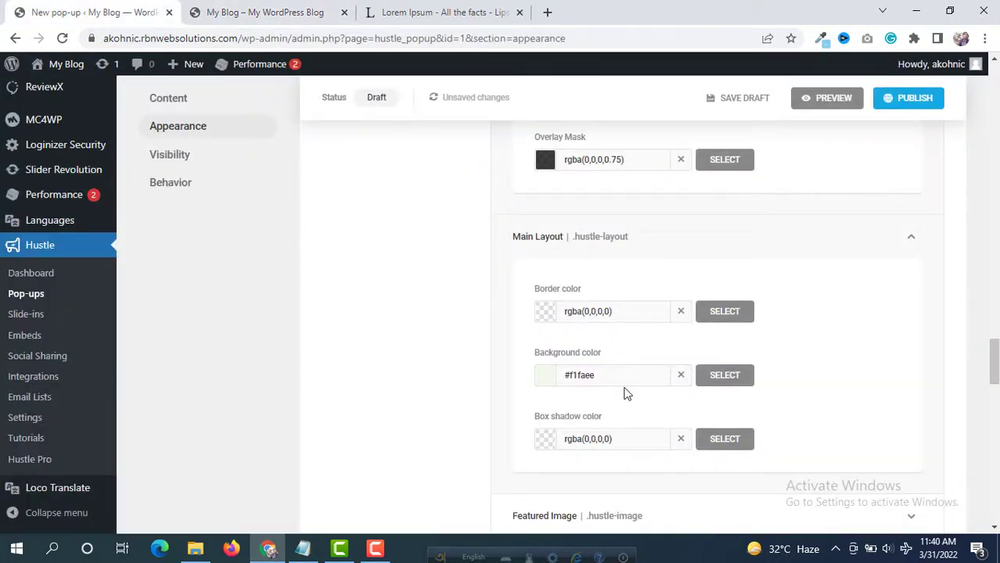
pyautogui.moveTo(597, 378); pyautogui.dragTo(549, 389)
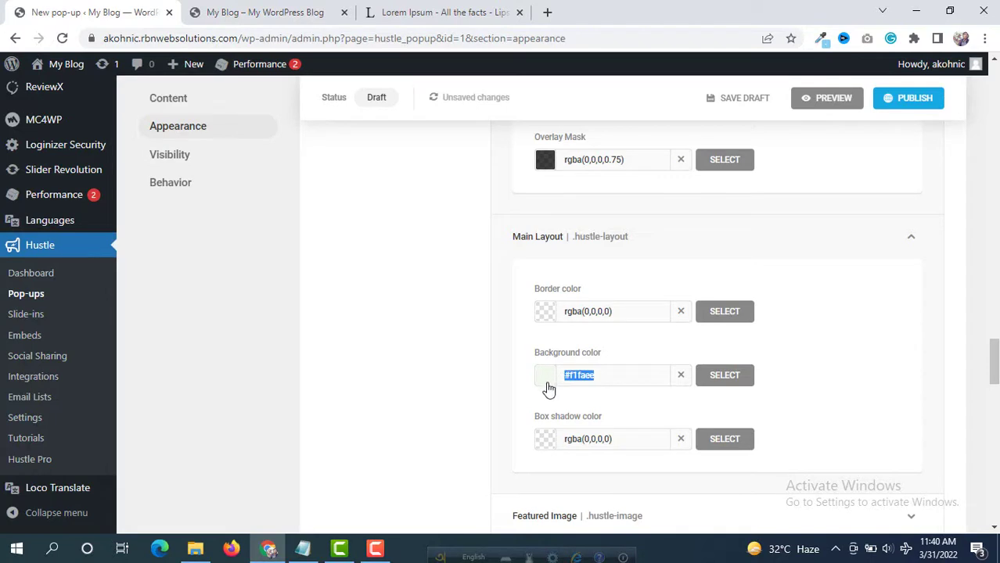
pyautogui.hotkey('ctrl', 'v')
# Preview the pop-up, compare its background and text with the home page banner, and close the preview
pyautogui.click(825, 106)
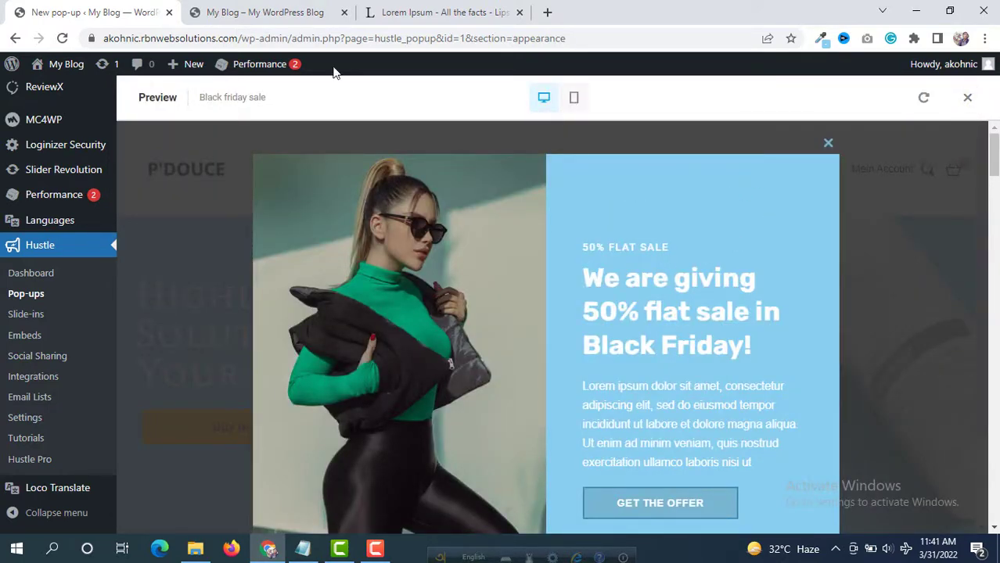
pyautogui.click(247, 11)
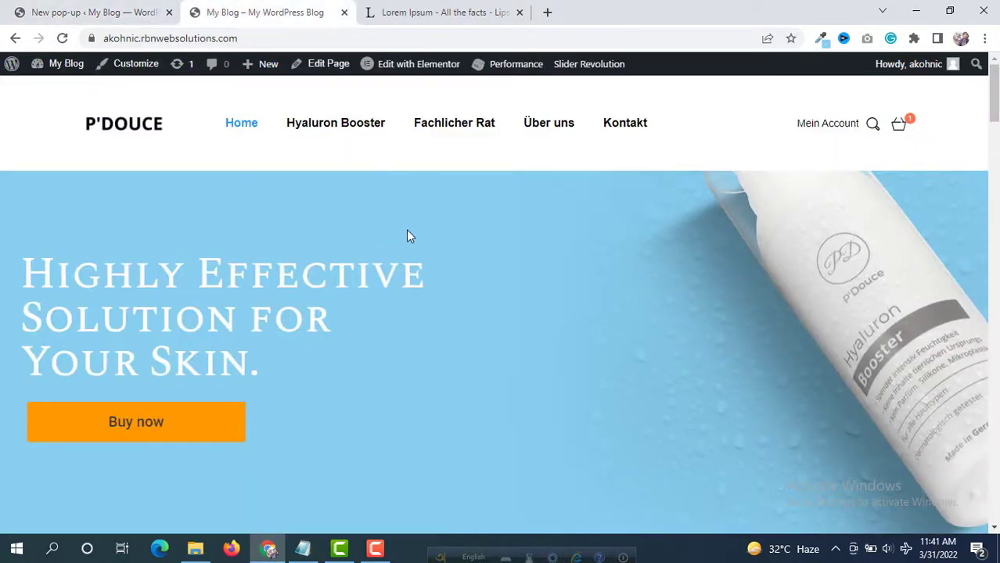
pyautogui.click(94, 12)
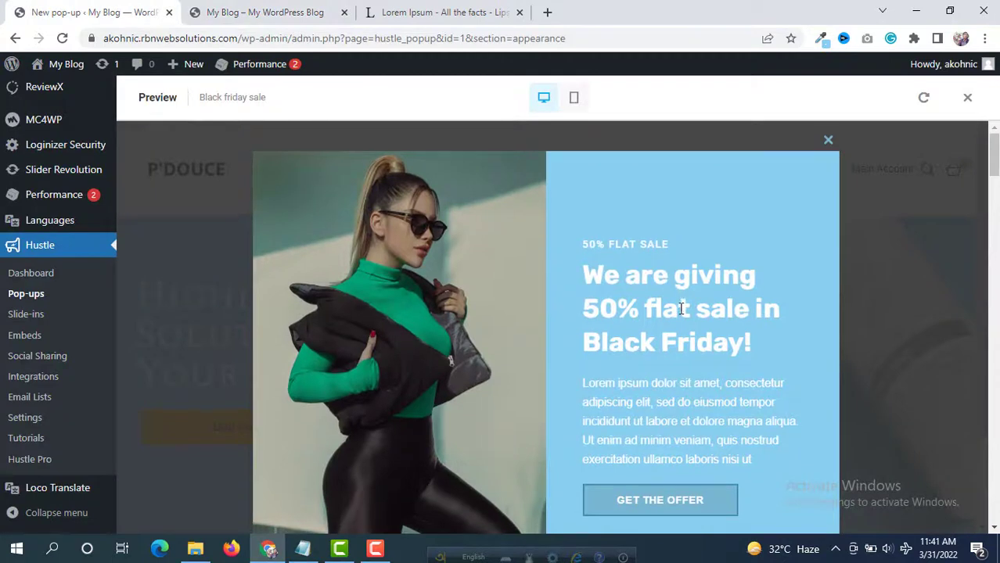
pyautogui.scroll(-3, 692, 400)
pyautogui.moveTo(774, 361); pyautogui.dragTo(623, 259)
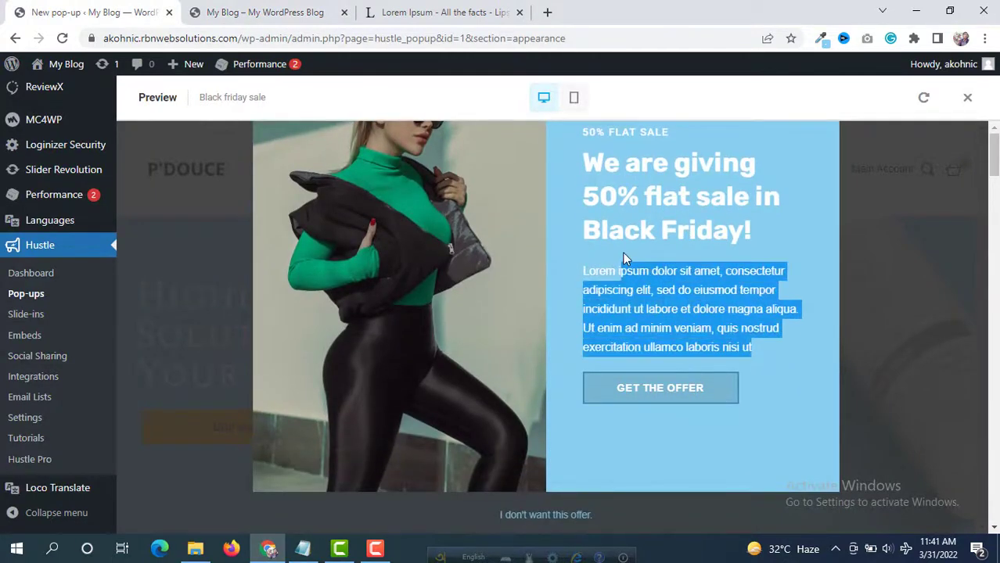
pyautogui.click(688, 288)
pyautogui.scroll(2, 967, 105)
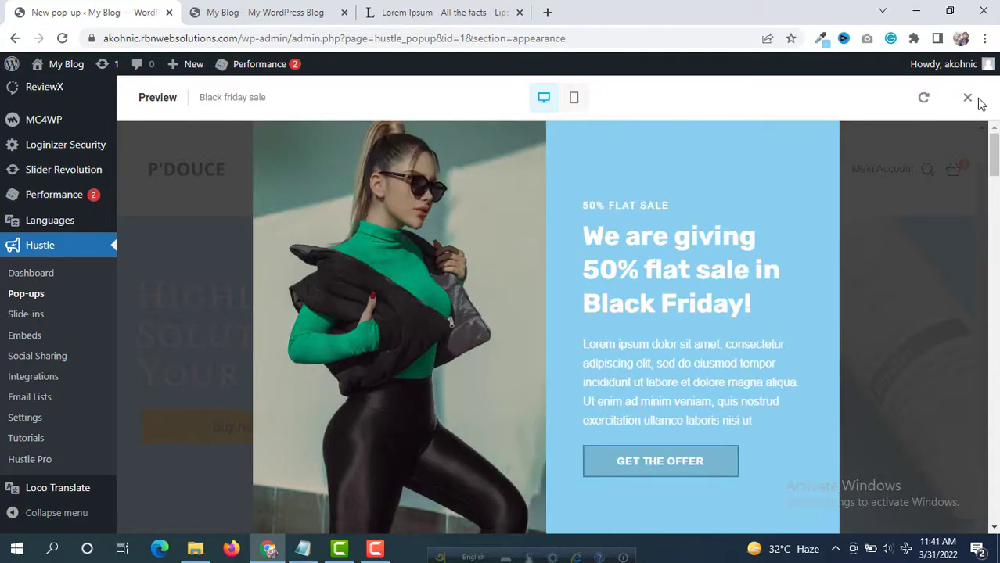
pyautogui.click(966, 97)
# Expand the Title color settings of the custom palette and set the title's font color to black
pyautogui.scroll(-2, 595, 297)
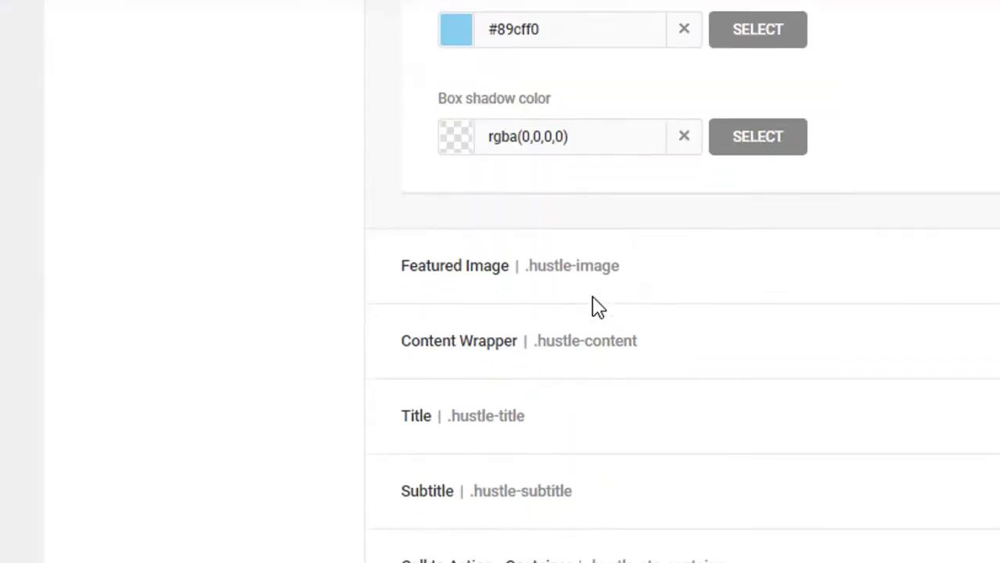
pyautogui.scroll(-2, 548, 301)
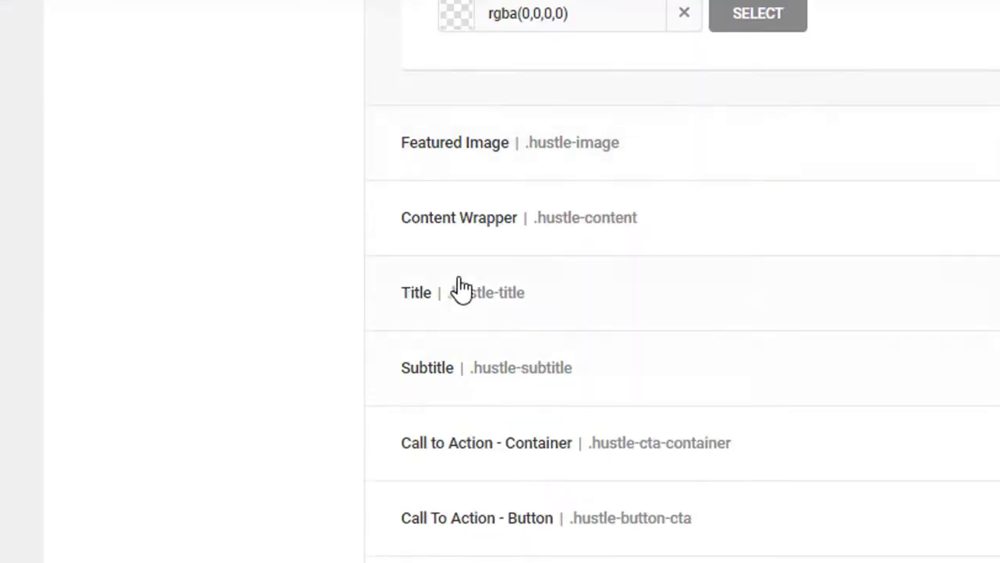
pyautogui.click(962, 299)
pyautogui.scroll(-4, 707, 359)
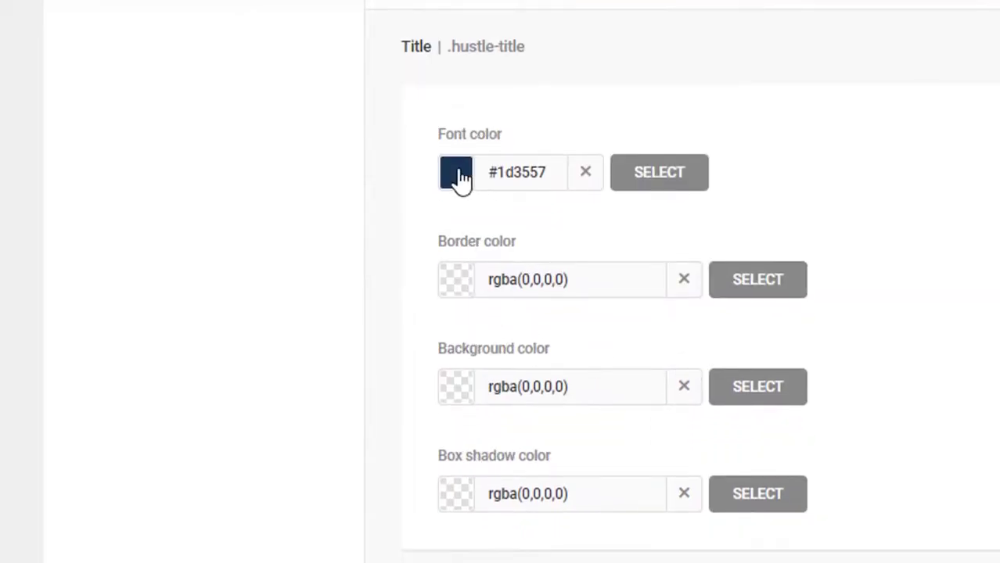
pyautogui.click(457, 173)
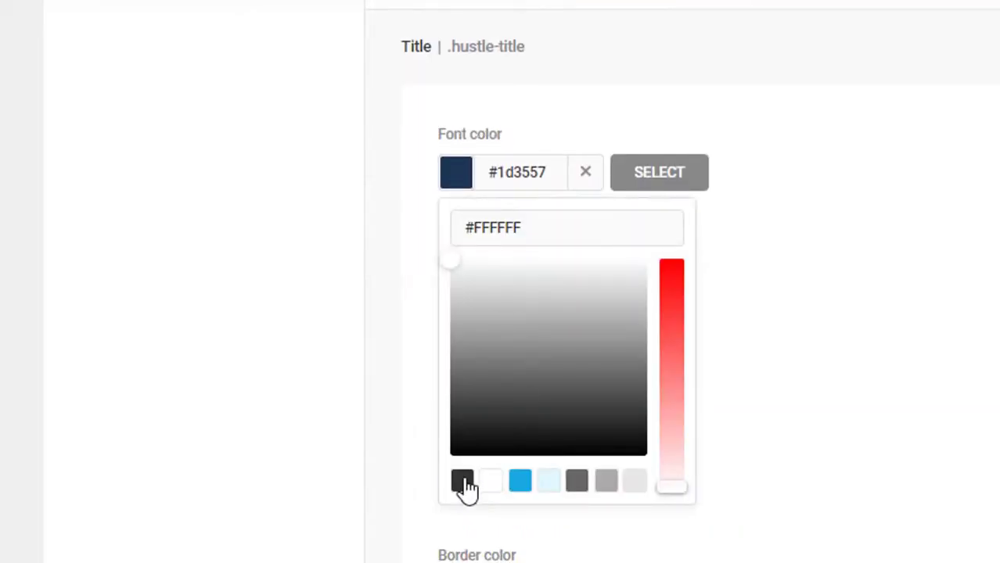
pyautogui.click(465, 481)
pyautogui.moveTo(642, 266); pyautogui.dragTo(394, 508)
# Expand the color settings of the "Never see this again" link
pyautogui.scroll(-3, 436, 486)
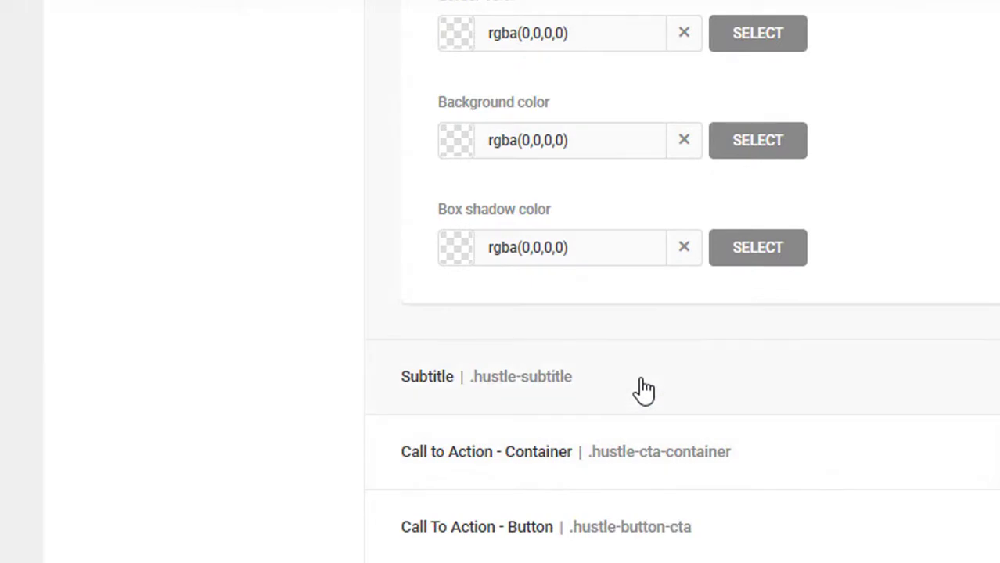
pyautogui.scroll(-3, 643, 390)
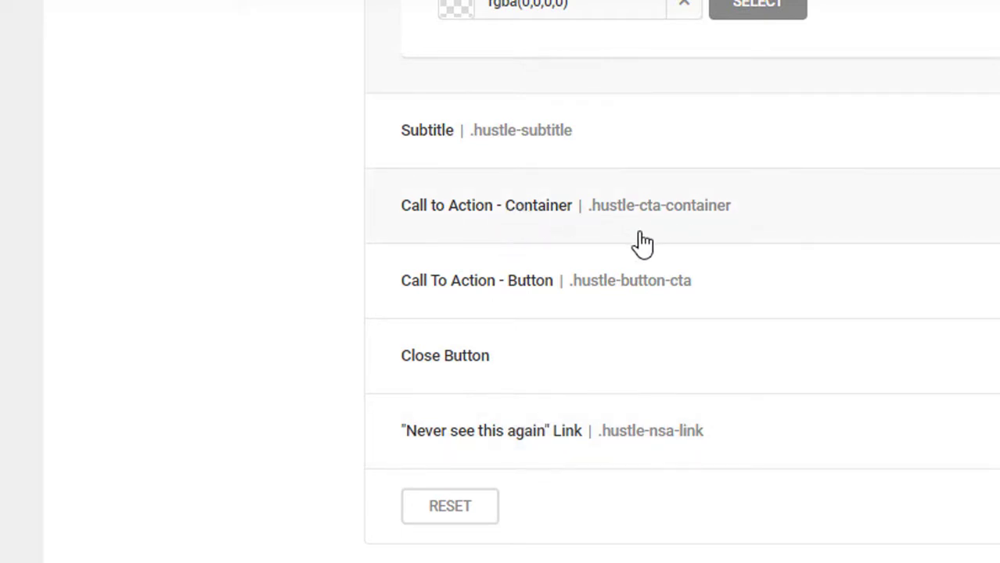
pyautogui.scroll(-2, 642, 243)
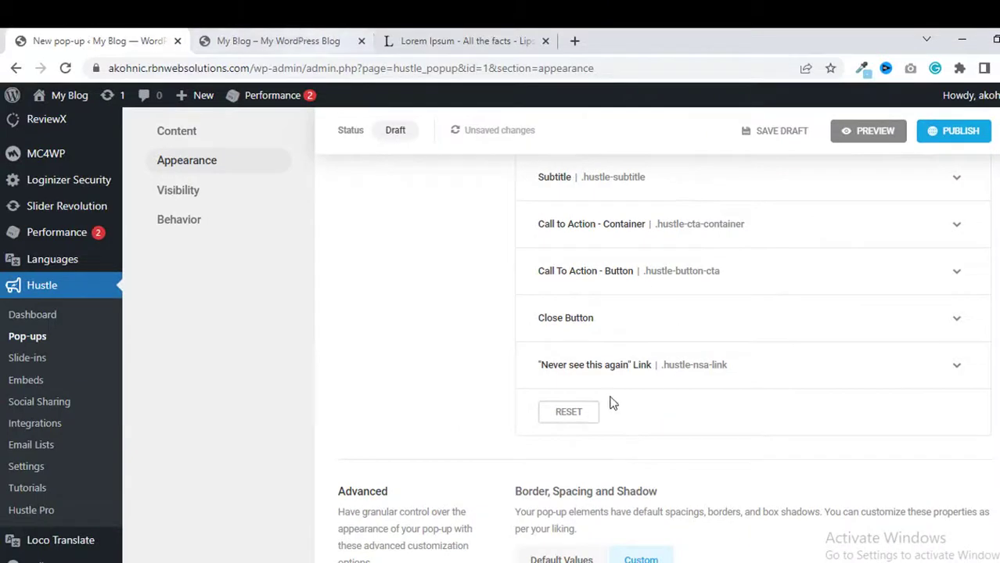
pyautogui.click(960, 369)
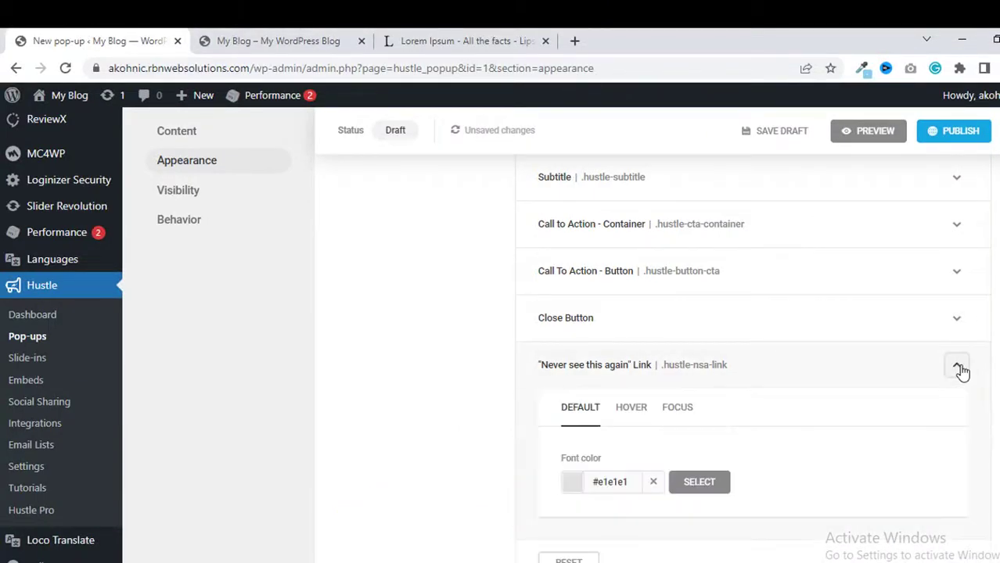
# Preview the pop-up, examine its title and "I don't want this offer" link colors, and close the preview
pyautogui.click(868, 135)
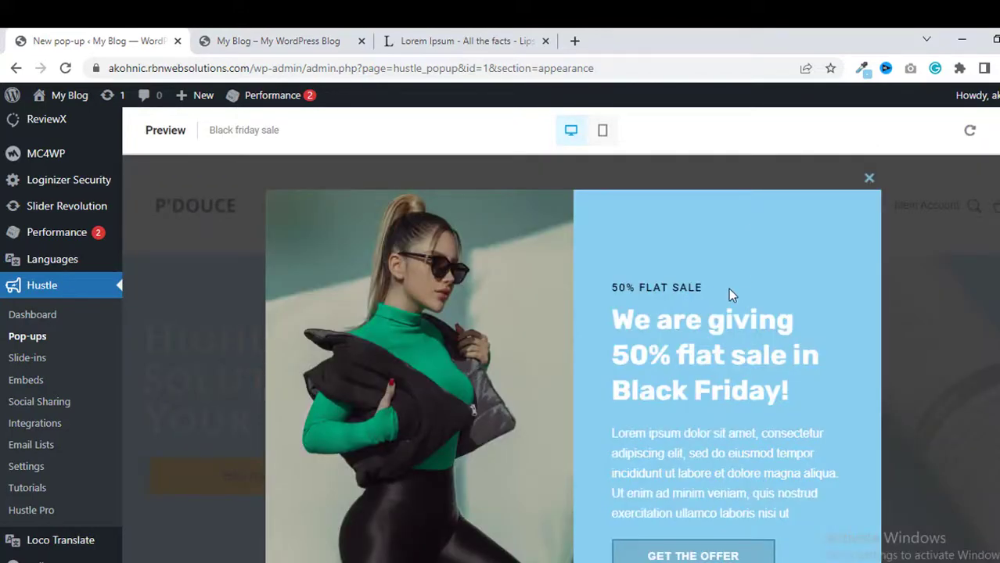
pyautogui.moveTo(729, 291); pyautogui.dragTo(609, 297)
pyautogui.moveTo(720, 262); pyautogui.dragTo(598, 262)
pyautogui.scroll(-2, 808, 280)
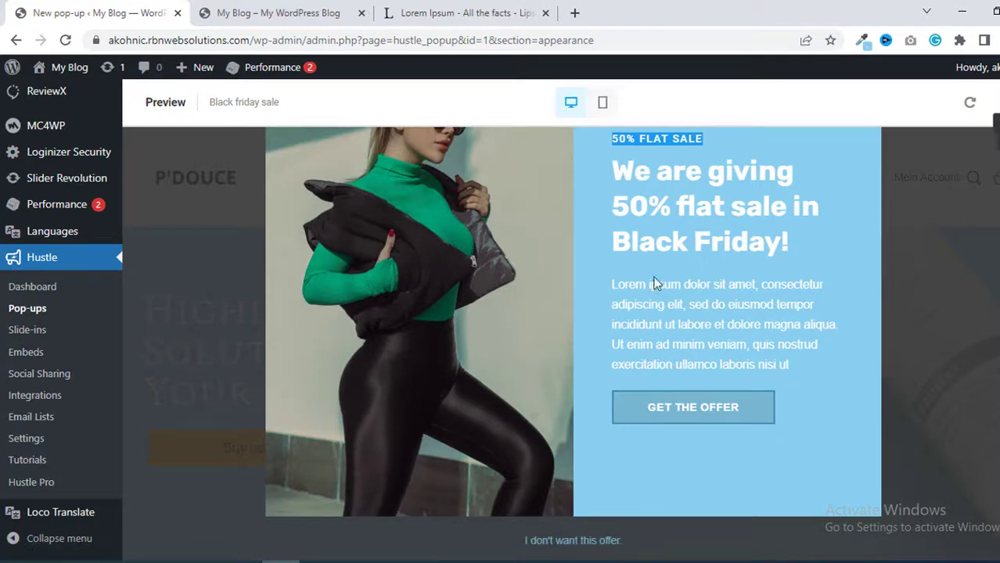
pyautogui.press('Escape')
# Set the default font color of the "Never see this again" link to white, #ffffff
pyautogui.scroll(-1, 619, 357)
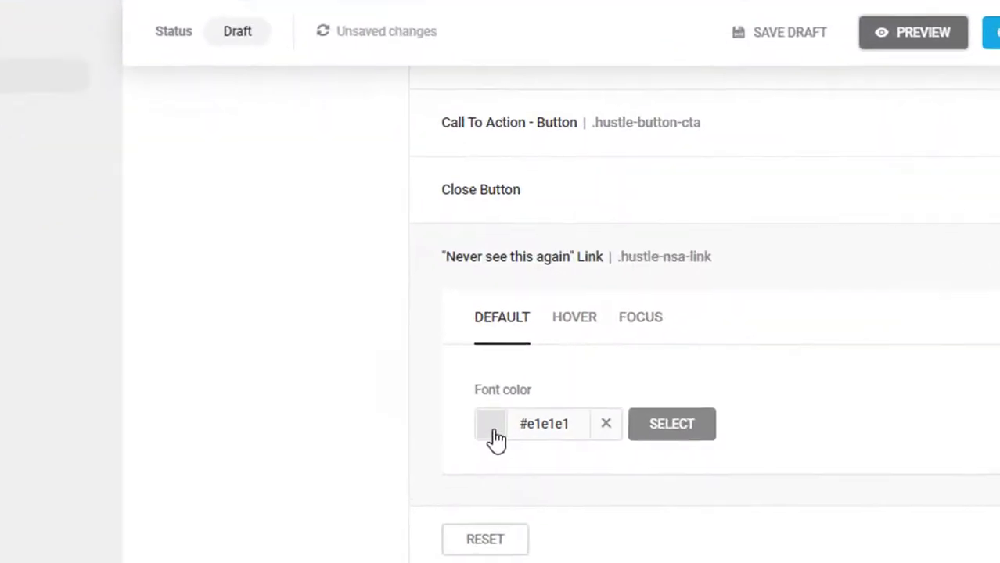
pyautogui.click(494, 438)
pyautogui.scroll(-3, 538, 500)
pyautogui.click(521, 480)
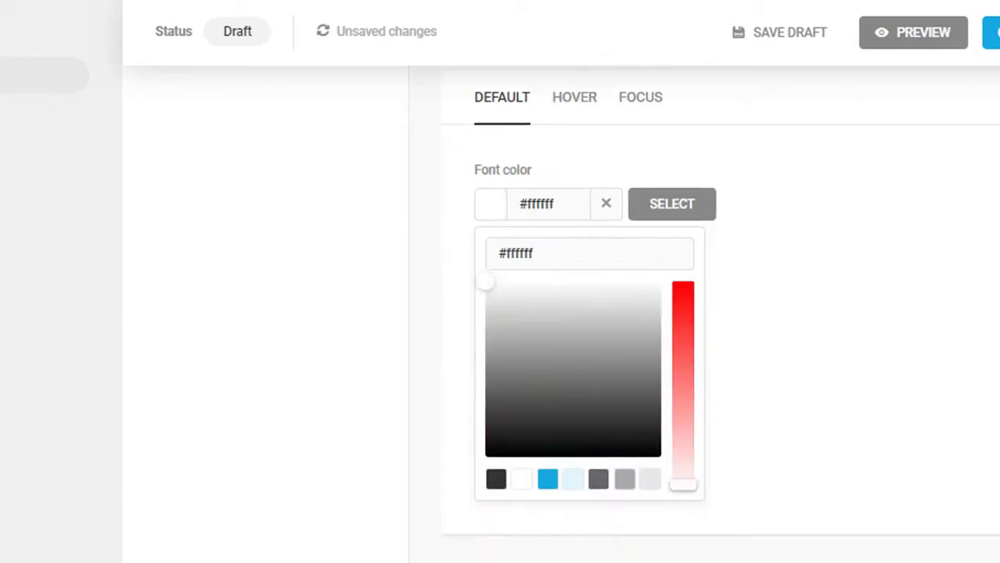
pyautogui.click(310, 335)
pyautogui.scroll(3, 310, 333)
pyautogui.scroll(-3, 309, 333)
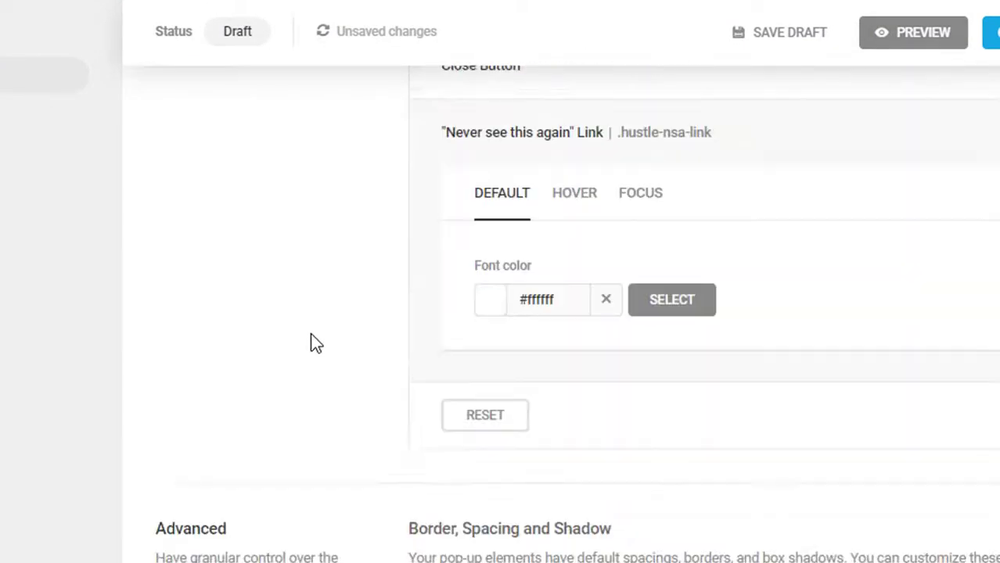
pyautogui.scroll(1, 309, 333)
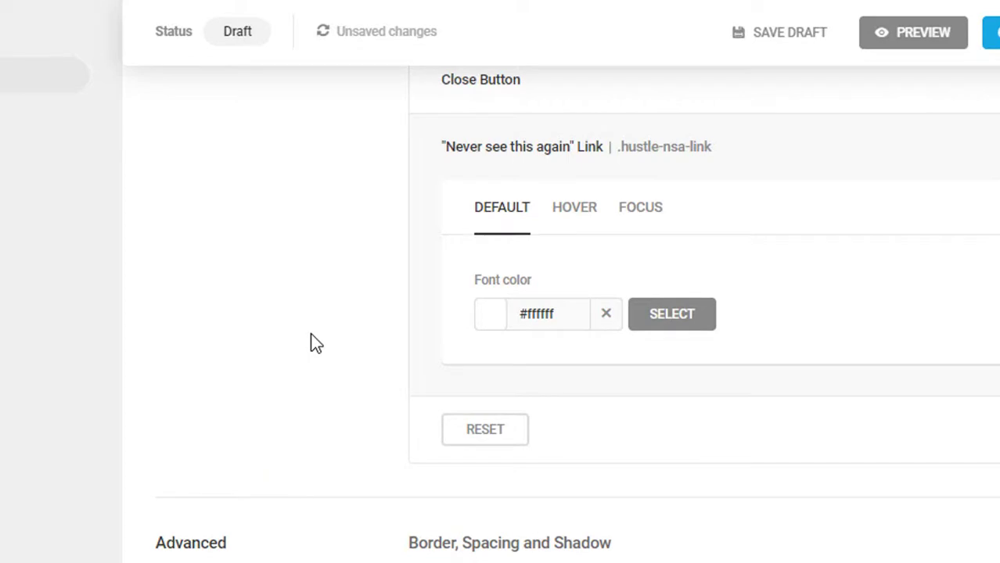
# Set the hover font color of the "Never see this again" link to red #ed2828 and check the pop-up preview
pyautogui.click(575, 219)
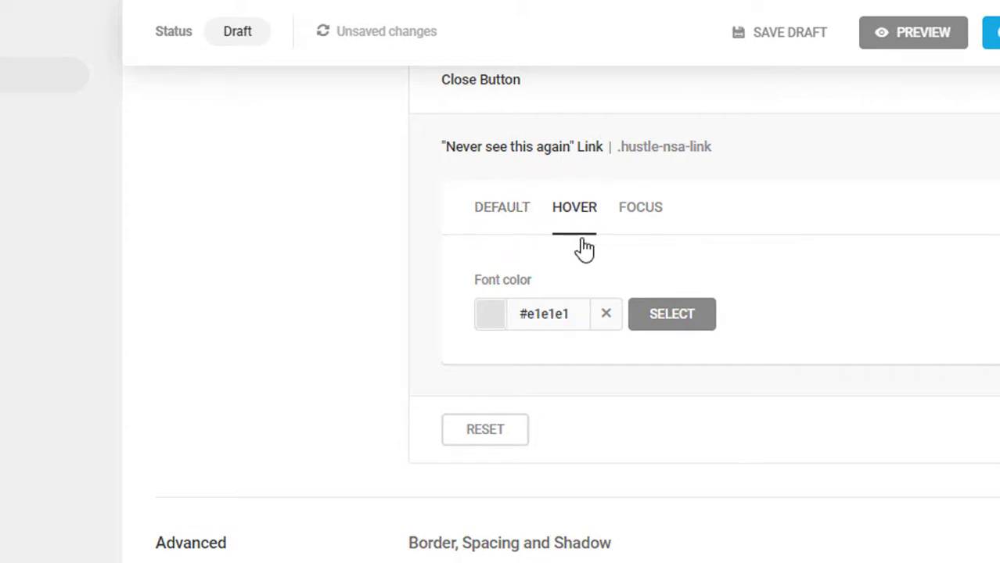
pyautogui.click(487, 318)
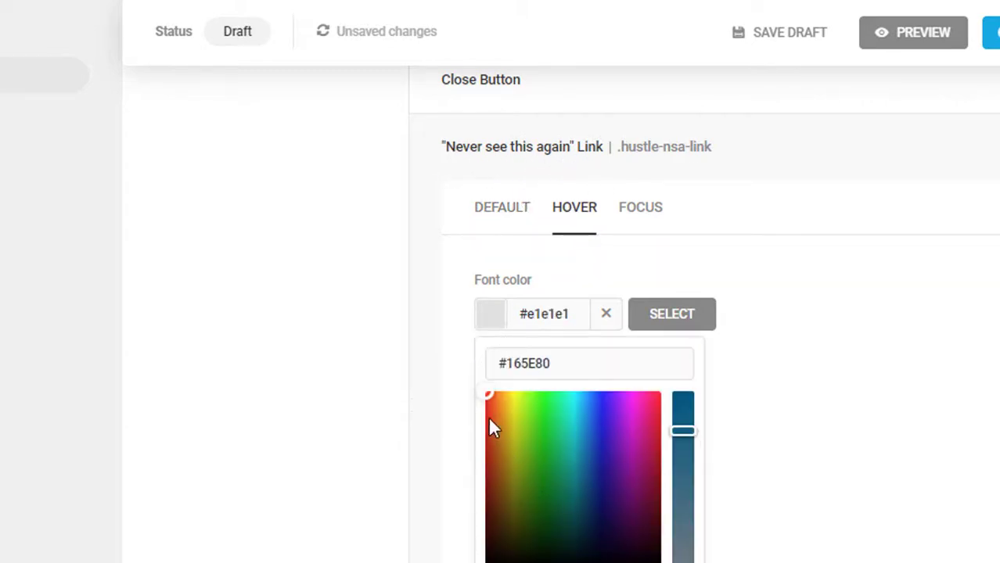
pyautogui.moveTo(491, 429); pyautogui.dragTo(470, 404)
pyautogui.click(470, 407)
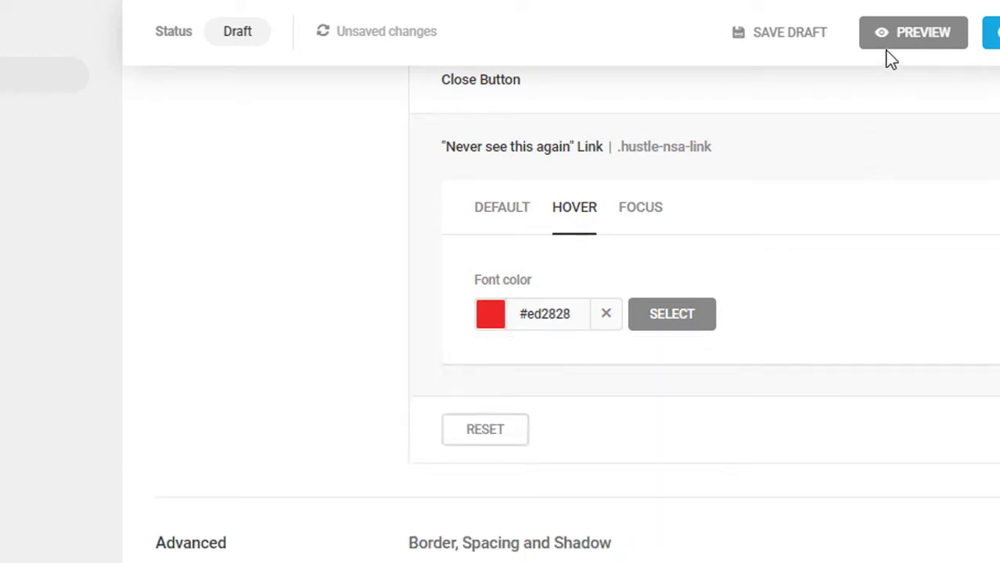
pyautogui.click(903, 32)
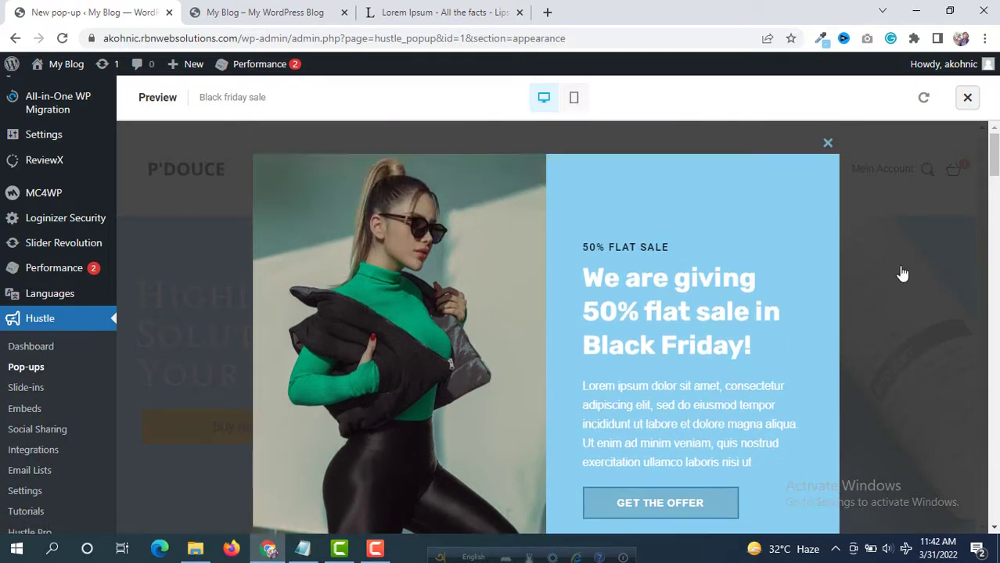
pyautogui.click(969, 99)
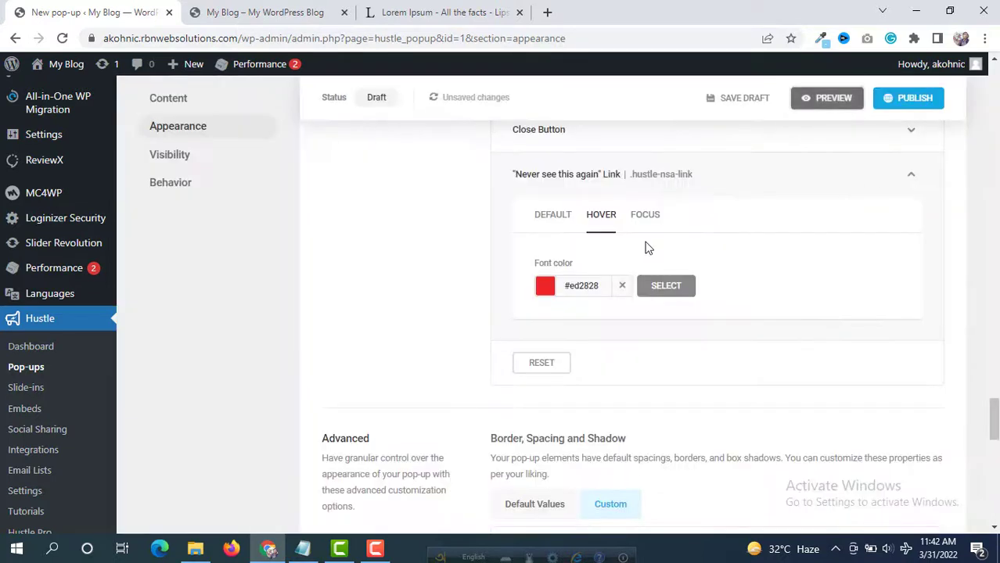
# Open the pop-up's Visibility settings and set the rule to show it when any of the conditions match
pyautogui.scroll(2, 509, 259)
pyautogui.scroll(3, 509, 259)
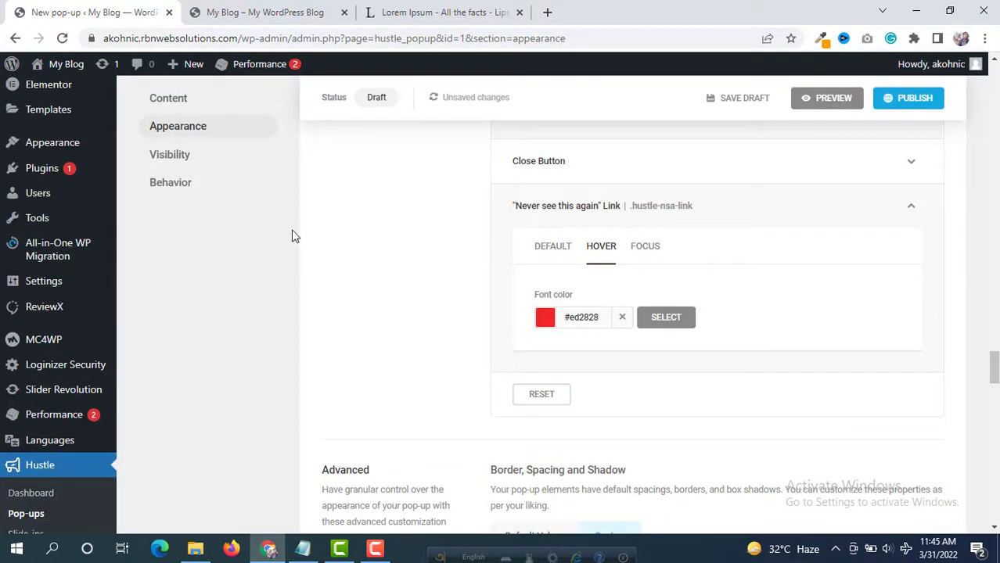
pyautogui.click(180, 160)
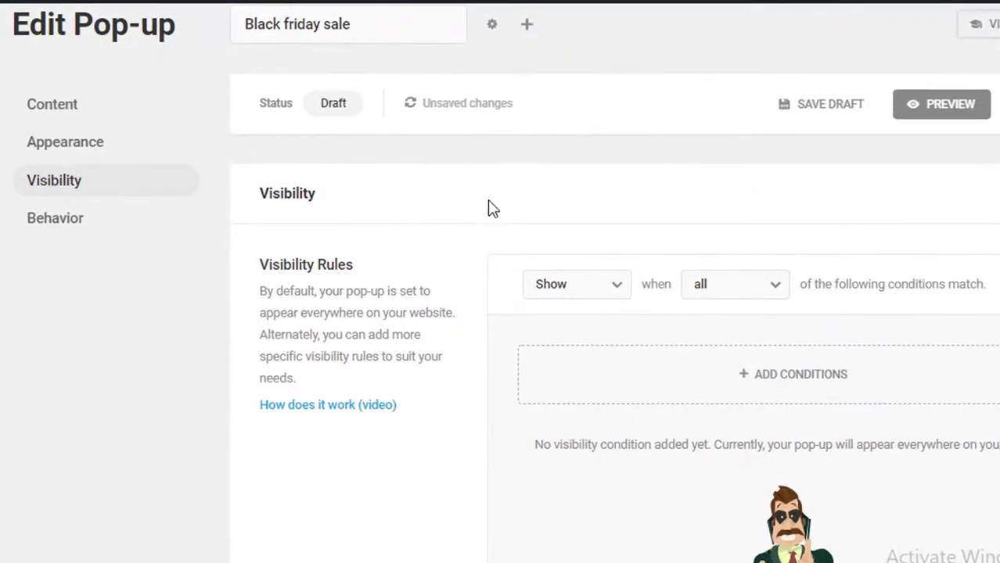
pyautogui.scroll(-1, 606, 179)
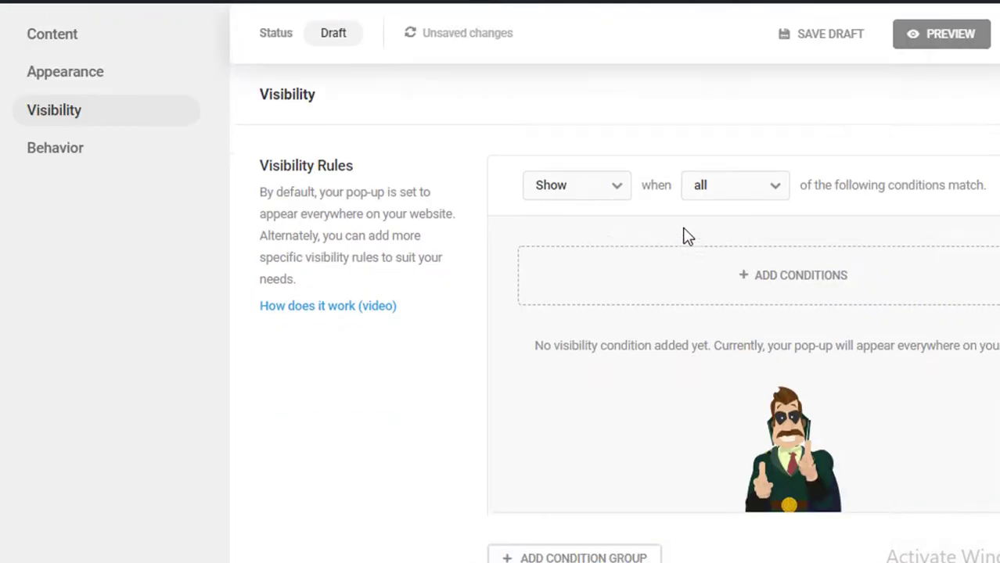
pyautogui.click(764, 196)
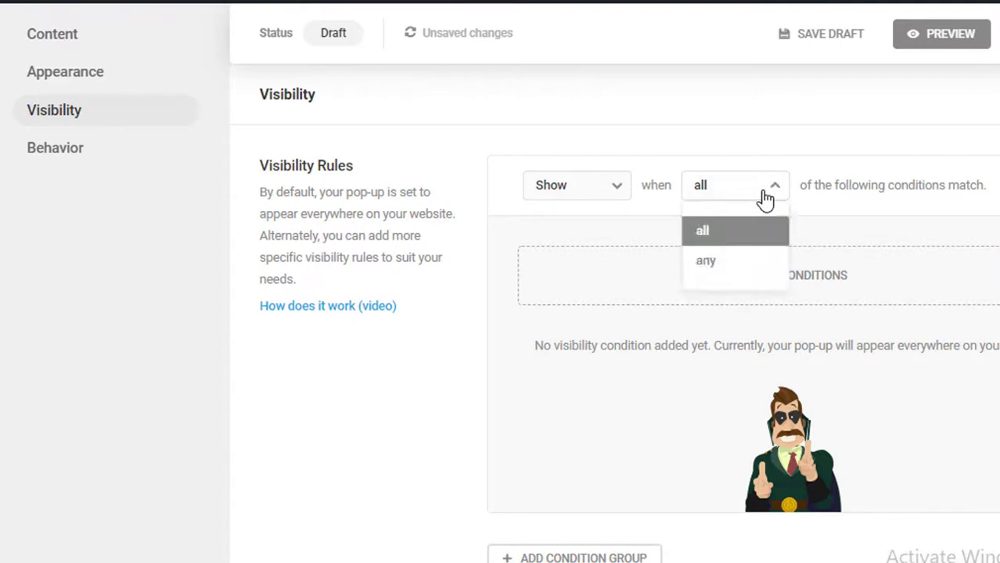
pyautogui.click(707, 262)
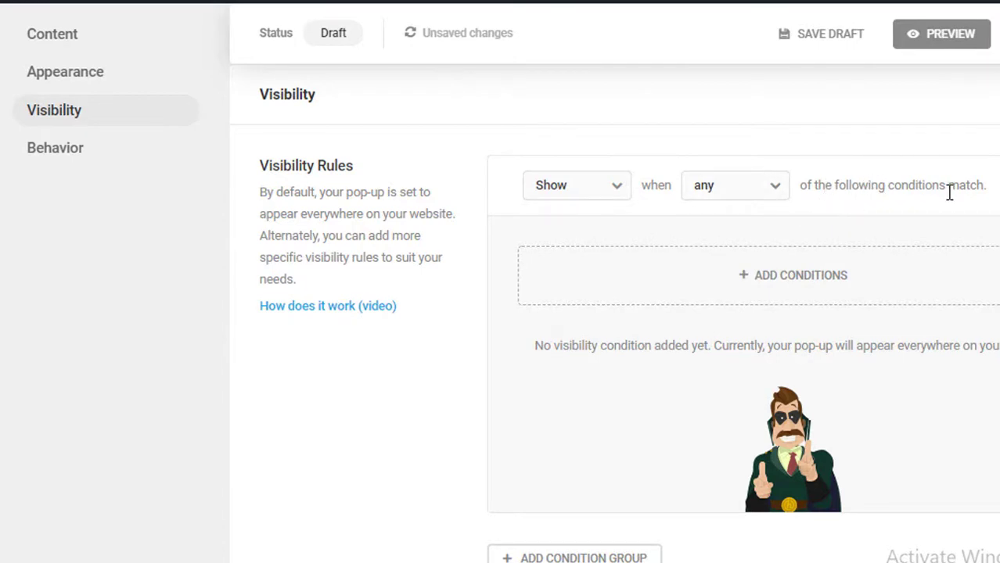
# Review the available general visibility conditions and add the Pages condition to the pop-up
pyautogui.click(808, 283)
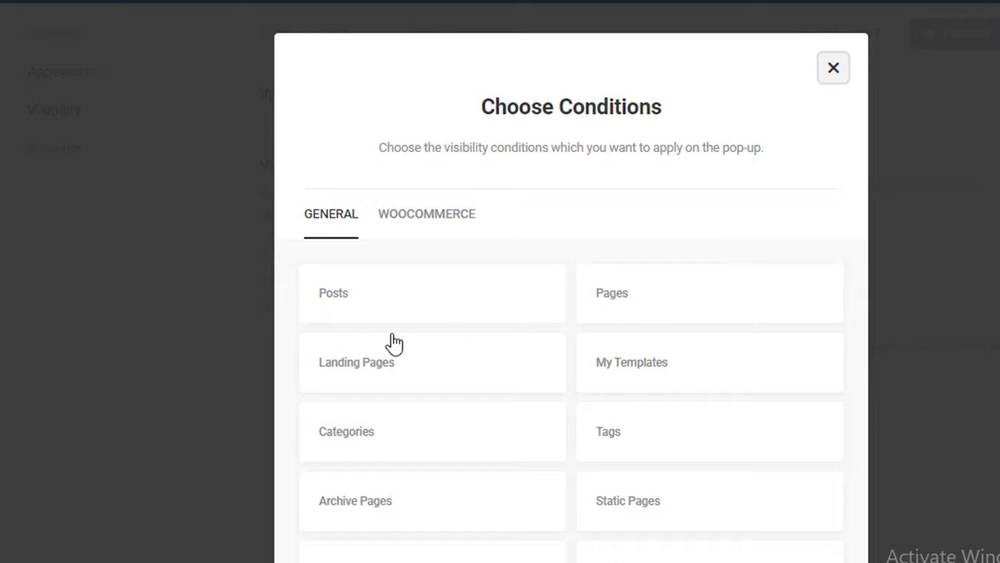
pyautogui.scroll(-1, 392, 309)
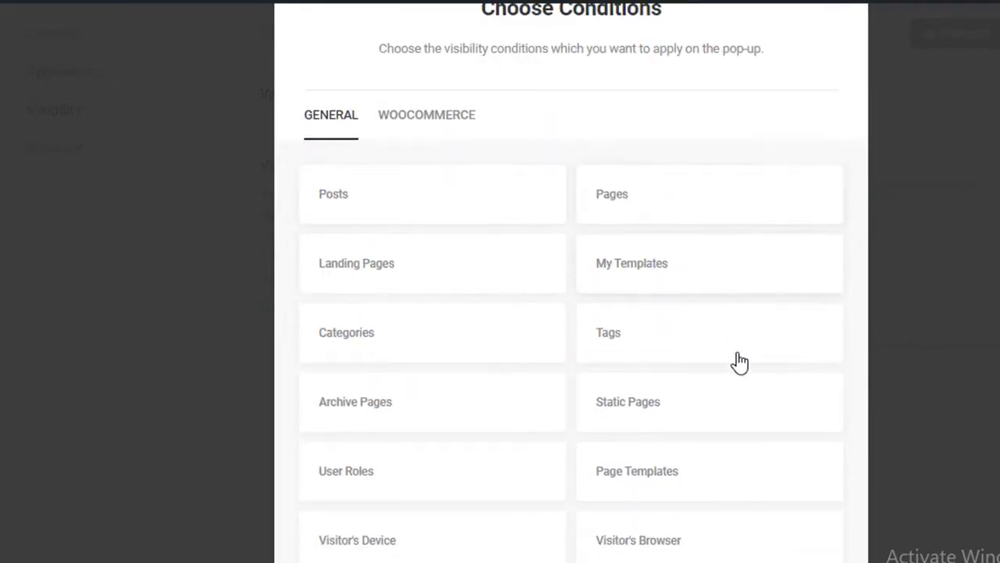
pyautogui.scroll(-1, 606, 308)
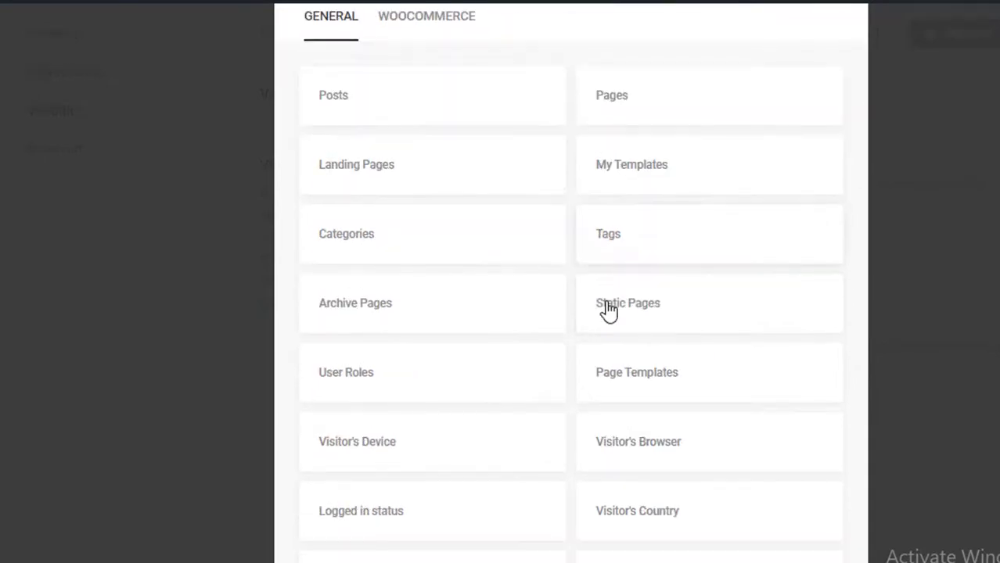
pyautogui.scroll(-2, 574, 308)
pyautogui.scroll(-2, 577, 308)
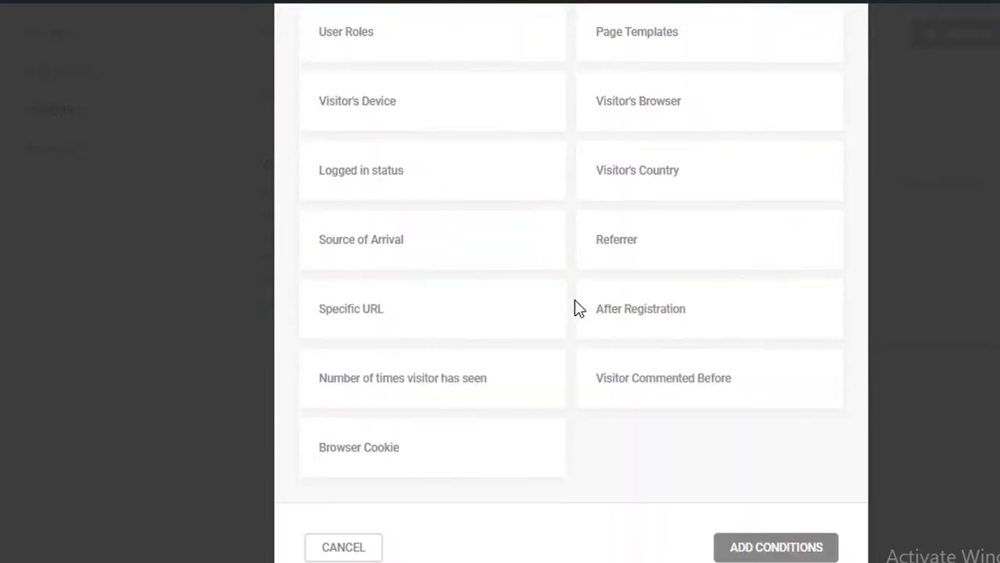
pyautogui.scroll(5, 578, 308)
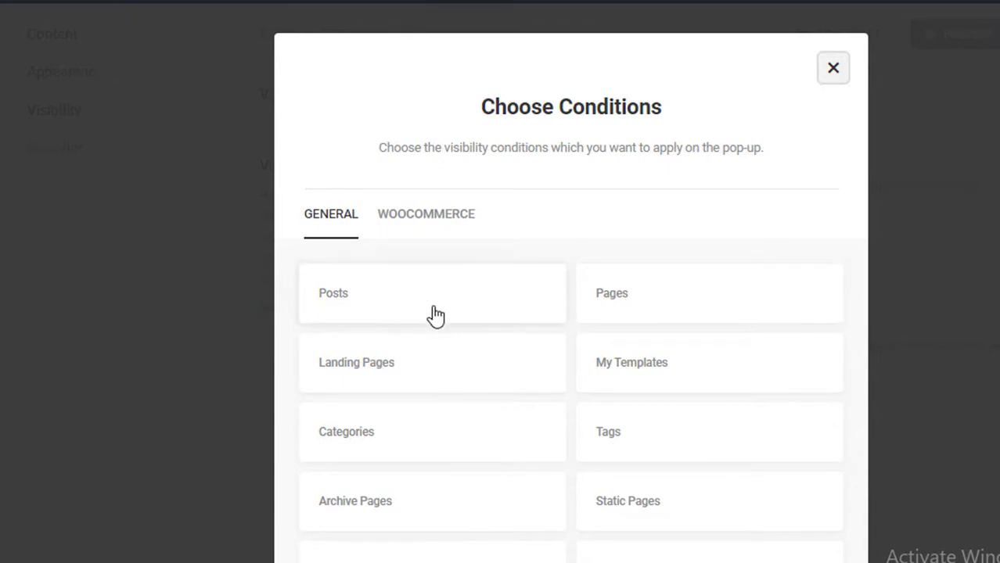
pyautogui.click(677, 302)
pyautogui.scroll(-7, 678, 217)
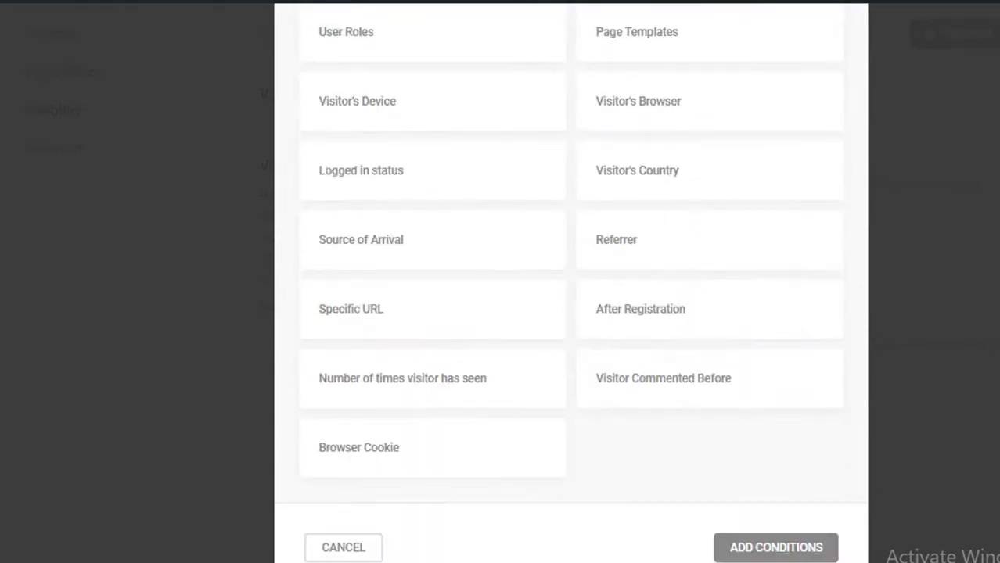
pyautogui.click(814, 547)
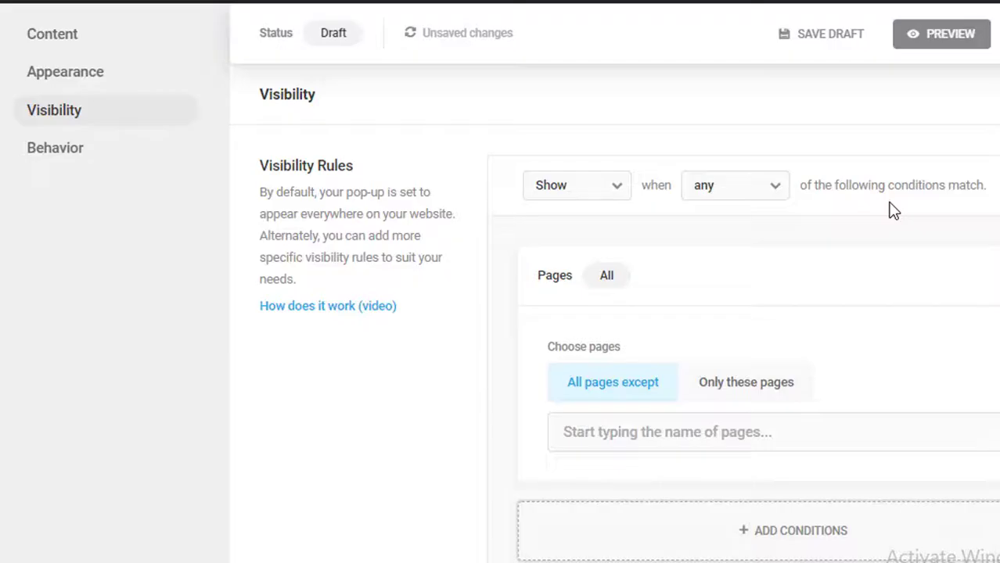
# Set the Pages condition to only these pages and choose the Home and Fachlicher Rat pages
pyautogui.scroll(-3, 897, 214)
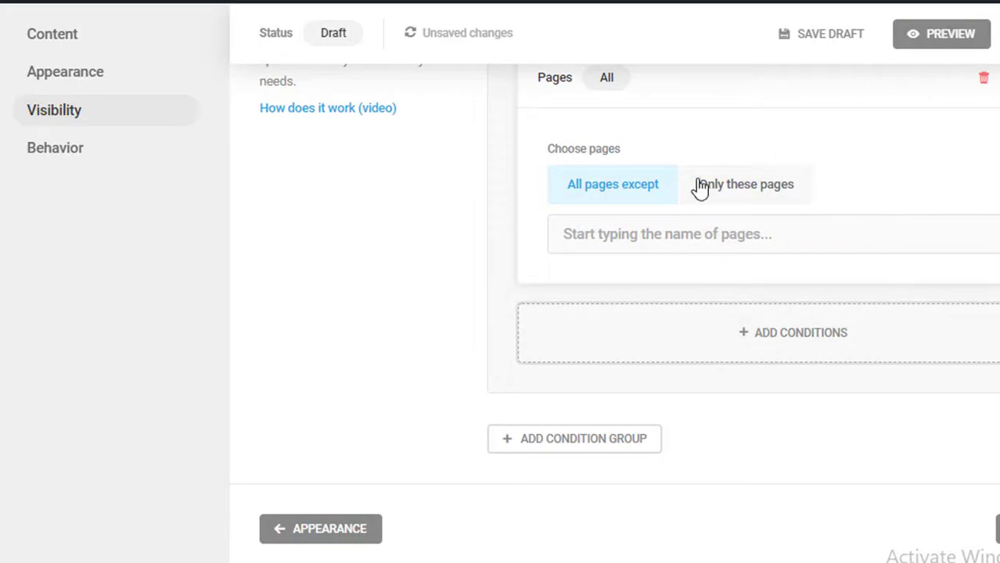
pyautogui.scroll(2, 701, 187)
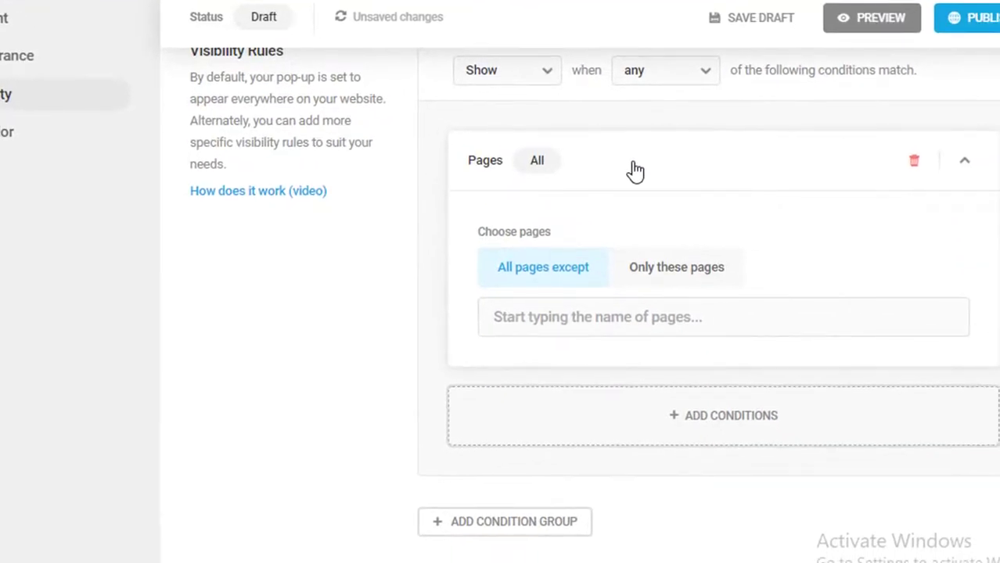
pyautogui.click(695, 275)
pyautogui.click(667, 317)
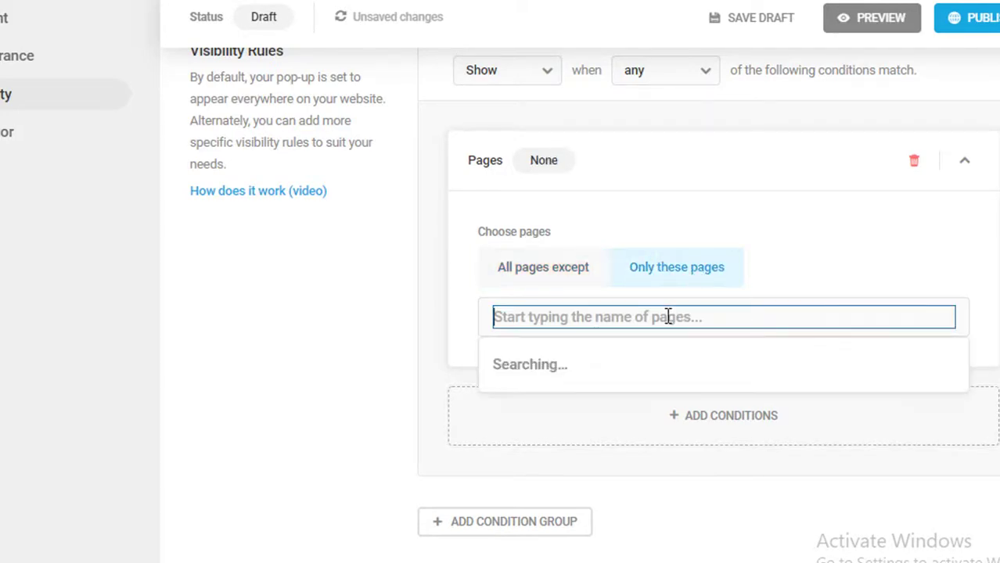
pyautogui.write('home')
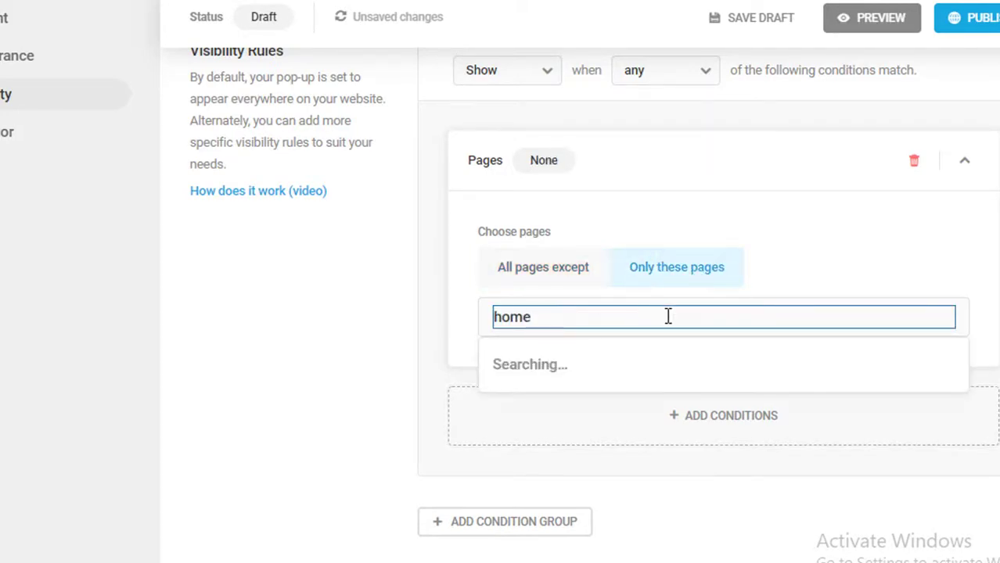
pyautogui.click(535, 368)
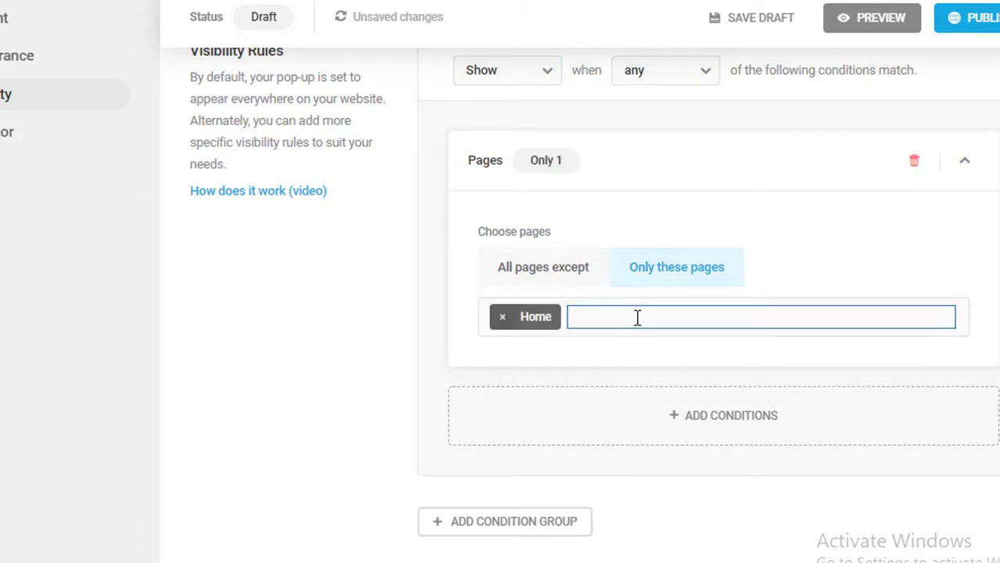
pyautogui.write('h')
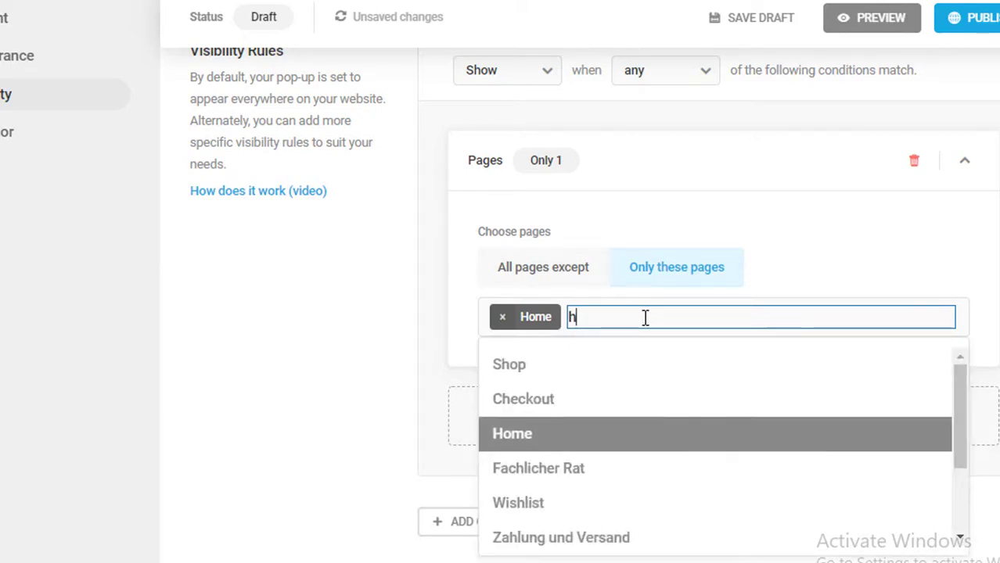
pyautogui.click(538, 472)
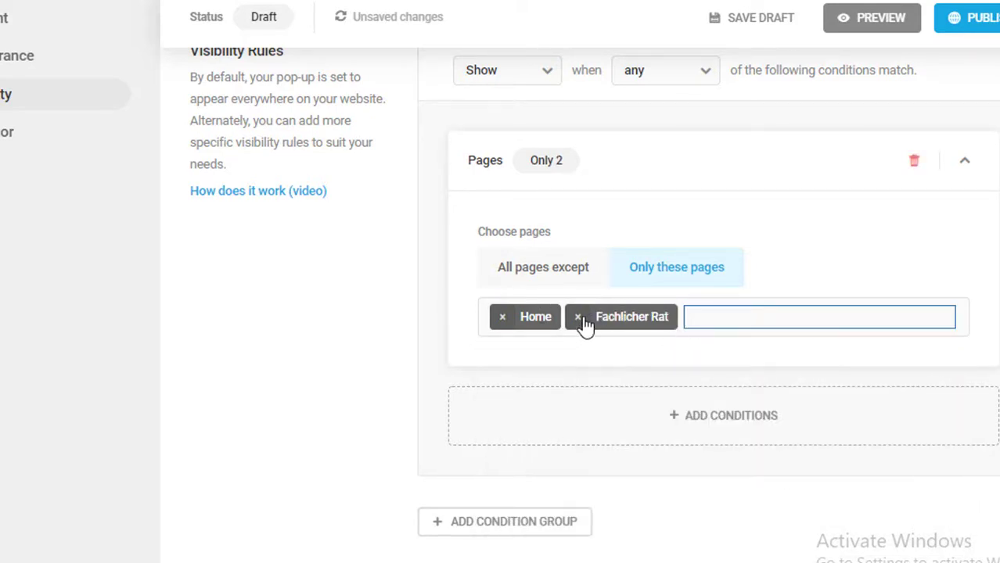
# Switch the Pages condition to all pages except the listed ones and remove Fachlicher Rat from the list
pyautogui.click(568, 278)
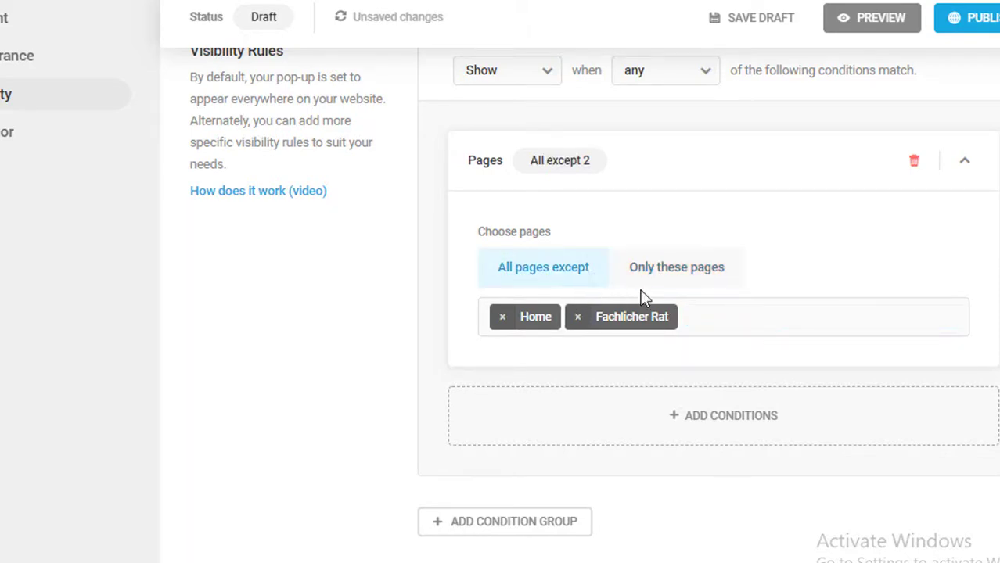
pyautogui.click(576, 321)
pyautogui.click(403, 342)
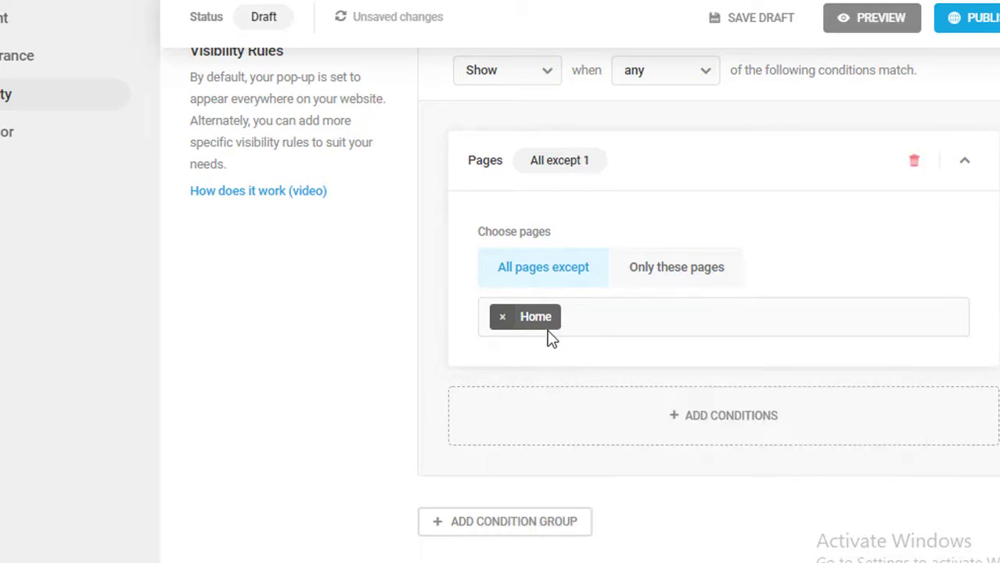
# Add Contact 5 to the pages excluded by the Pages condition and remove Home from the list
pyautogui.click(604, 322)
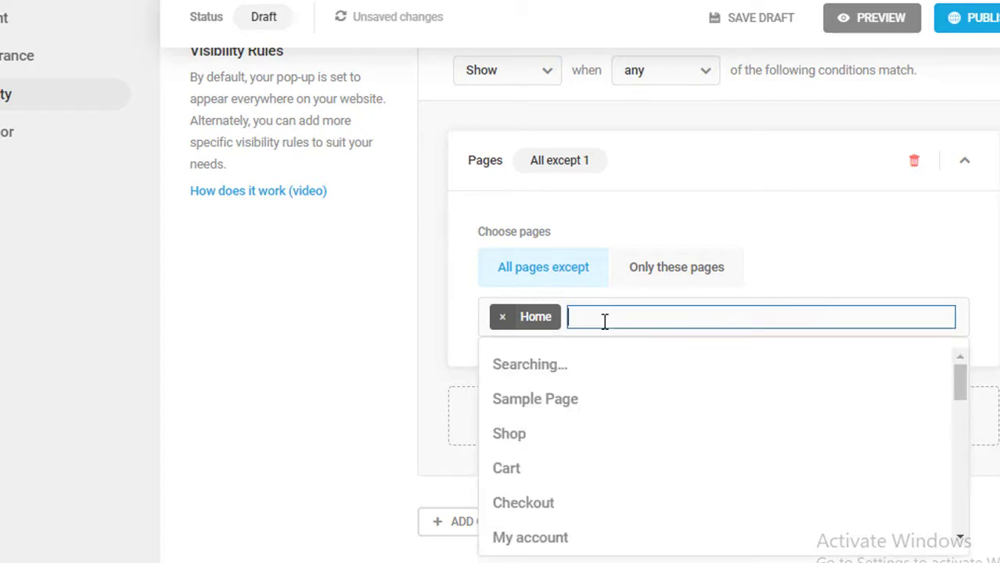
pyautogui.scroll(-1, 592, 450)
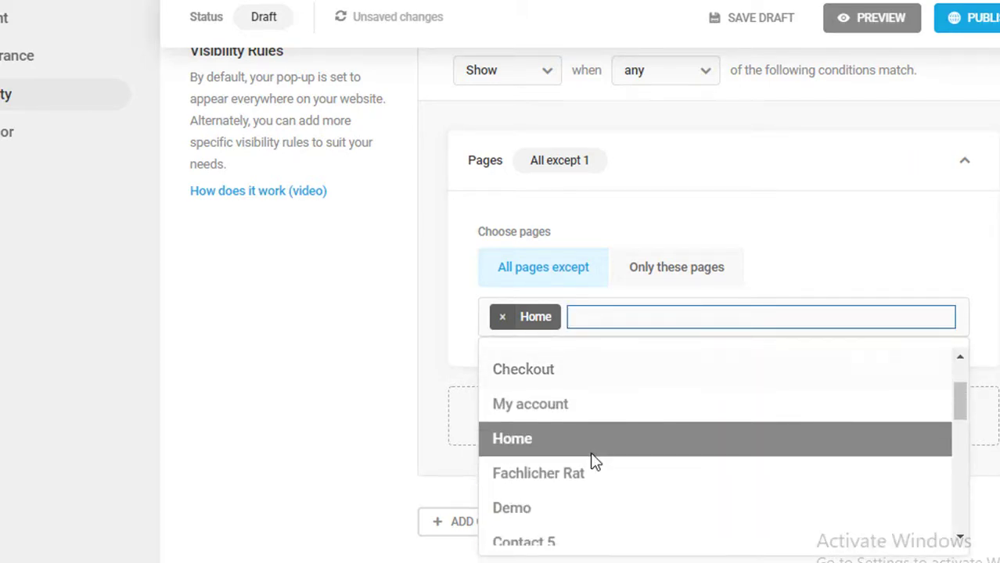
pyautogui.scroll(-1, 594, 465)
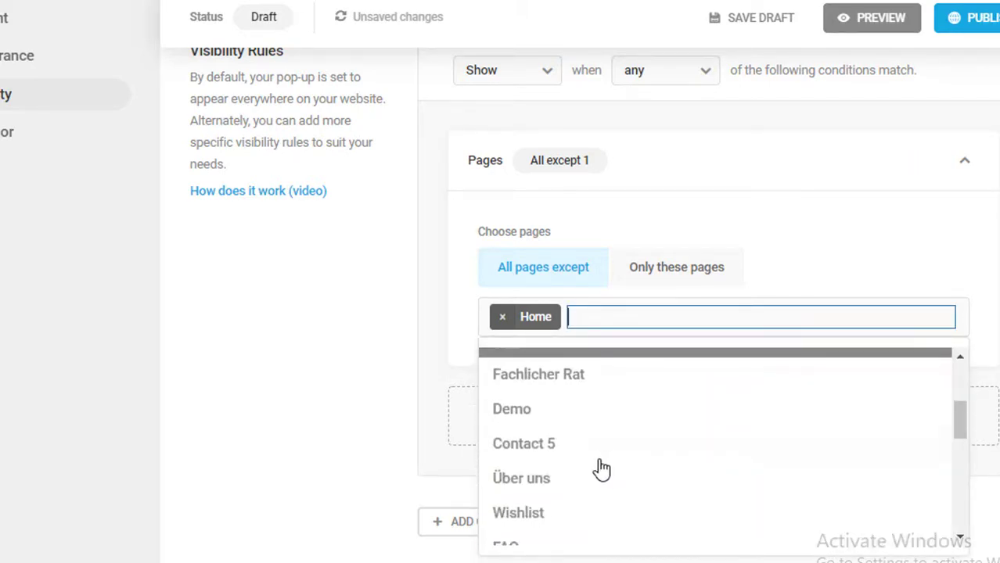
pyautogui.click(553, 447)
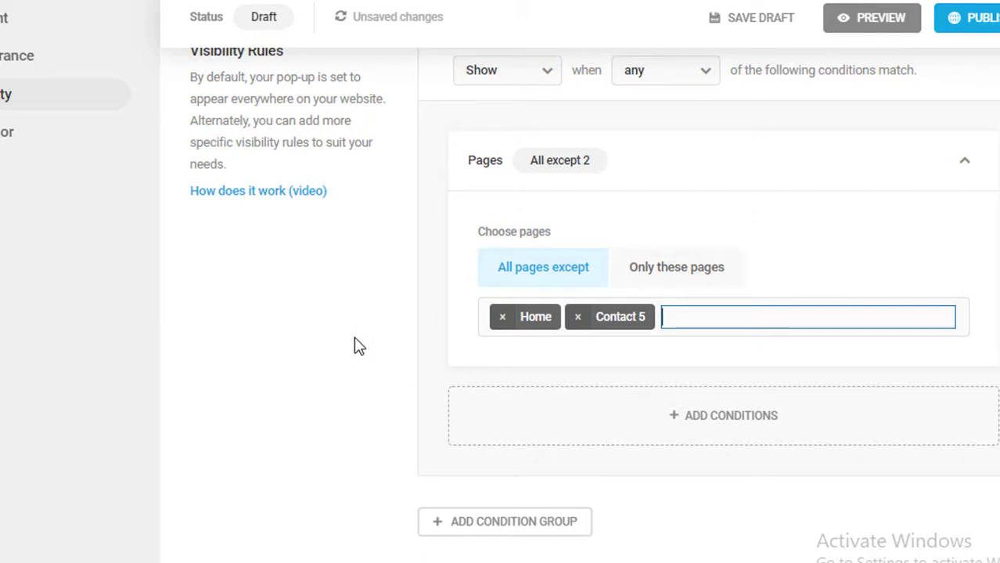
pyautogui.scroll(3, 354, 341)
pyautogui.scroll(-3, 354, 341)
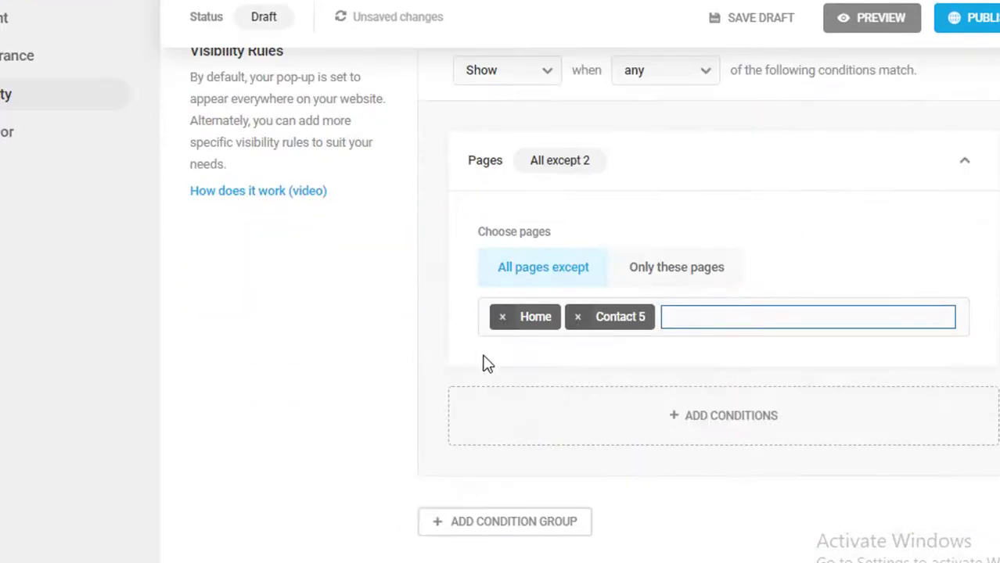
pyautogui.click(502, 317)
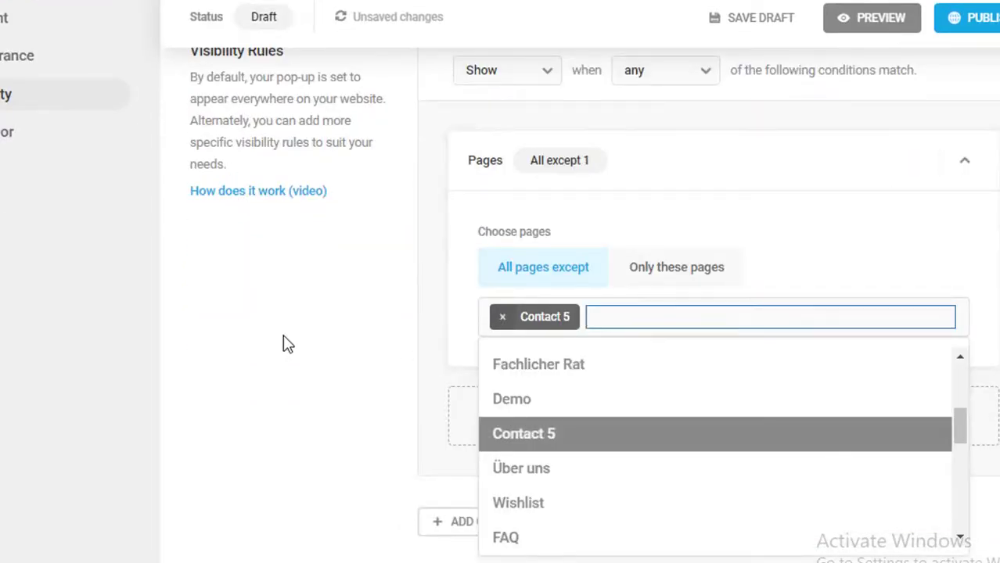
pyautogui.click(248, 334)
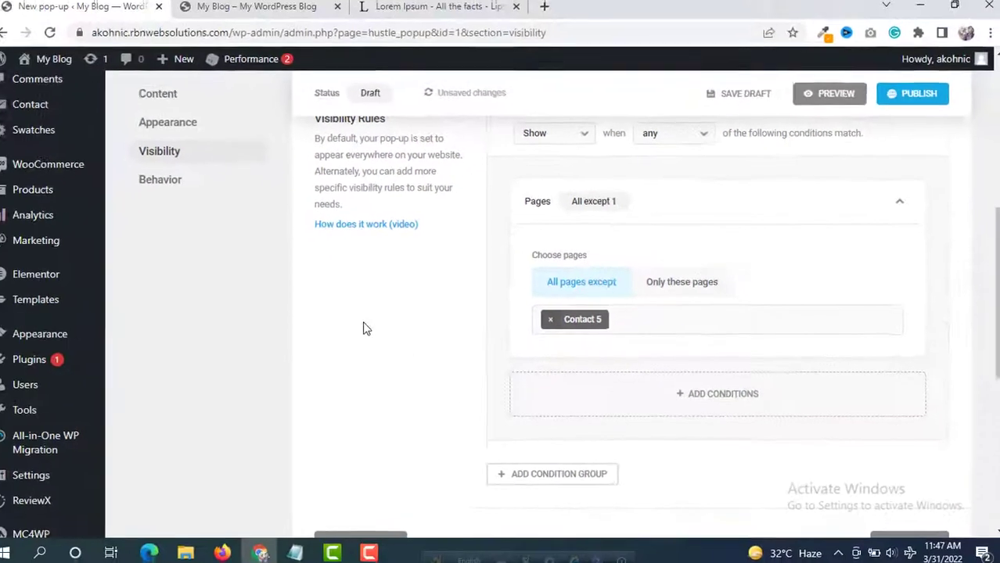
# Open the pop-up's Behavior settings and expand the Time trigger to examine its delay options
pyautogui.scroll(5, 362, 322)
pyautogui.scroll(-3, 363, 321)
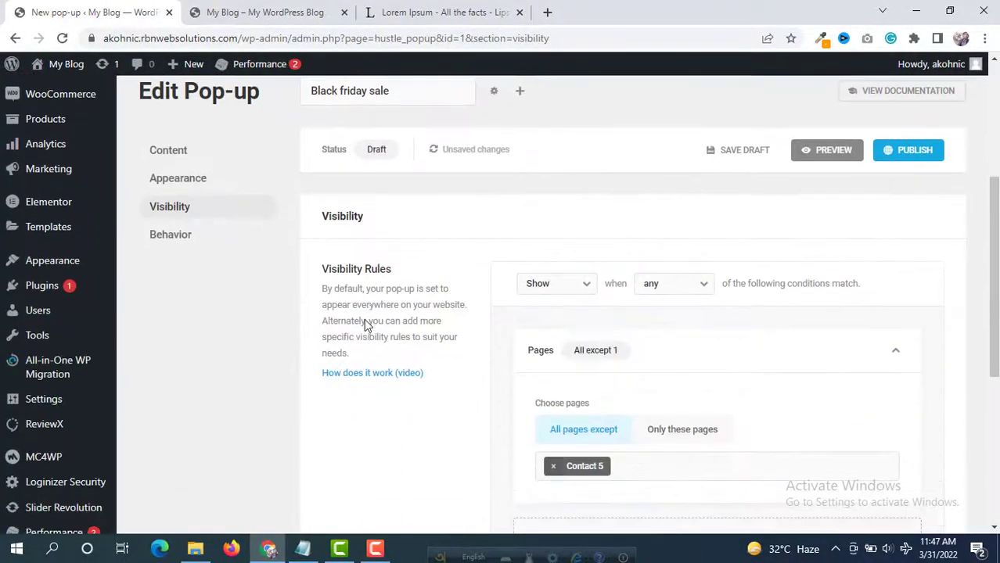
pyautogui.click(172, 236)
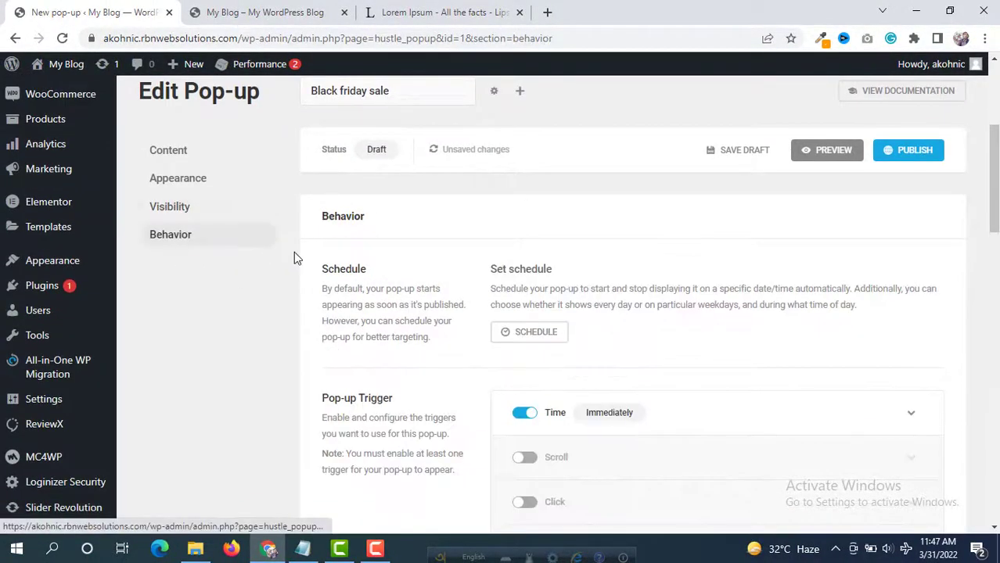
pyautogui.scroll(-2, 339, 286)
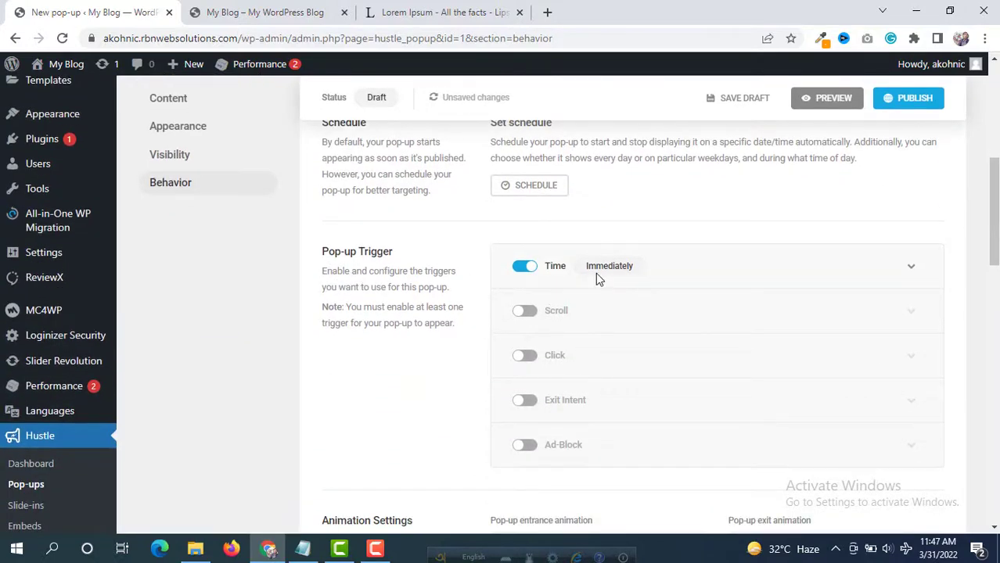
pyautogui.click(910, 267)
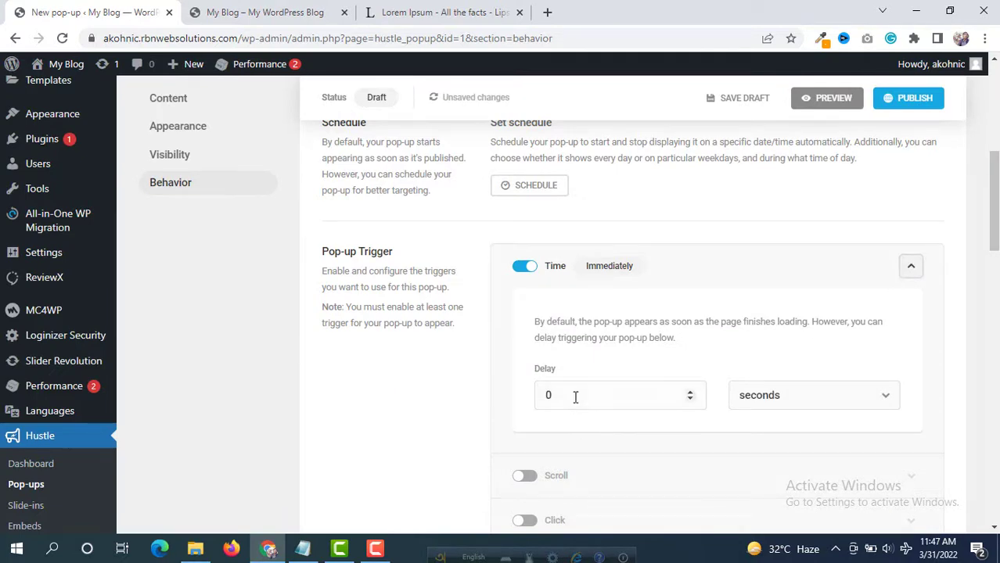
pyautogui.doubleClick(551, 396)
pyautogui.scroll(-1, 575, 395)
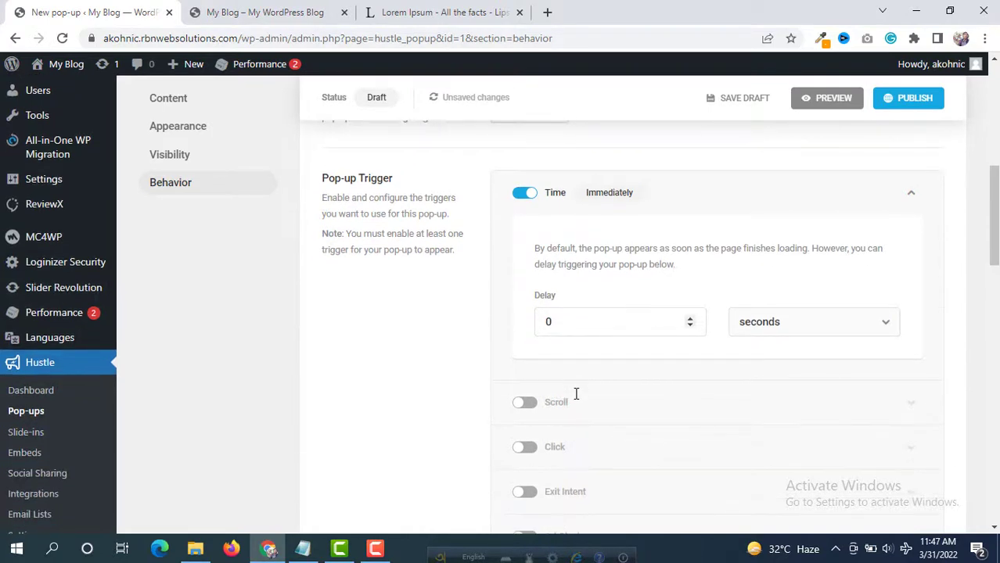
# Set the pop-up entrance animation to Bounce In Up and the exit animation to Bounce Out Down
pyautogui.scroll(-5, 612, 362)
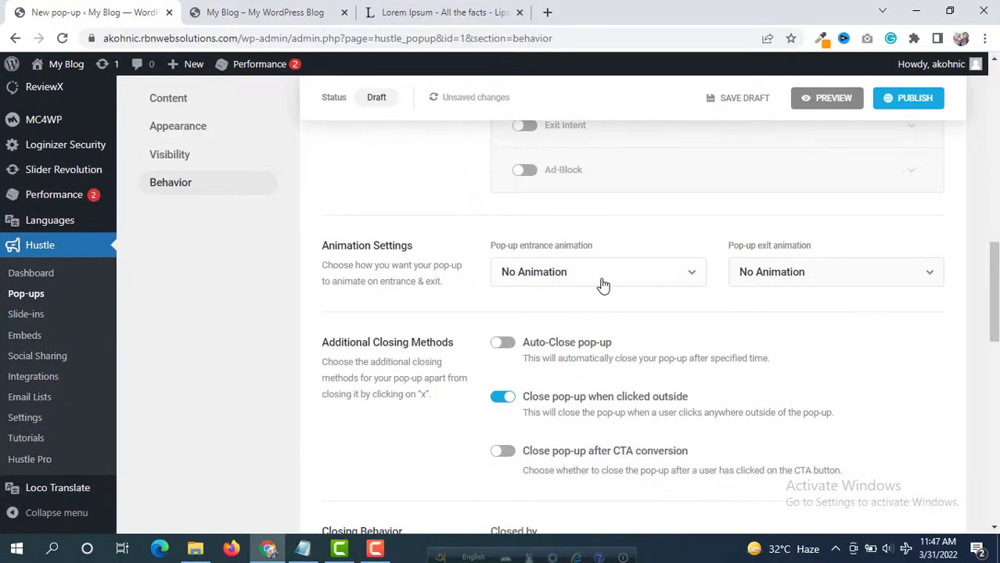
pyautogui.click(602, 283)
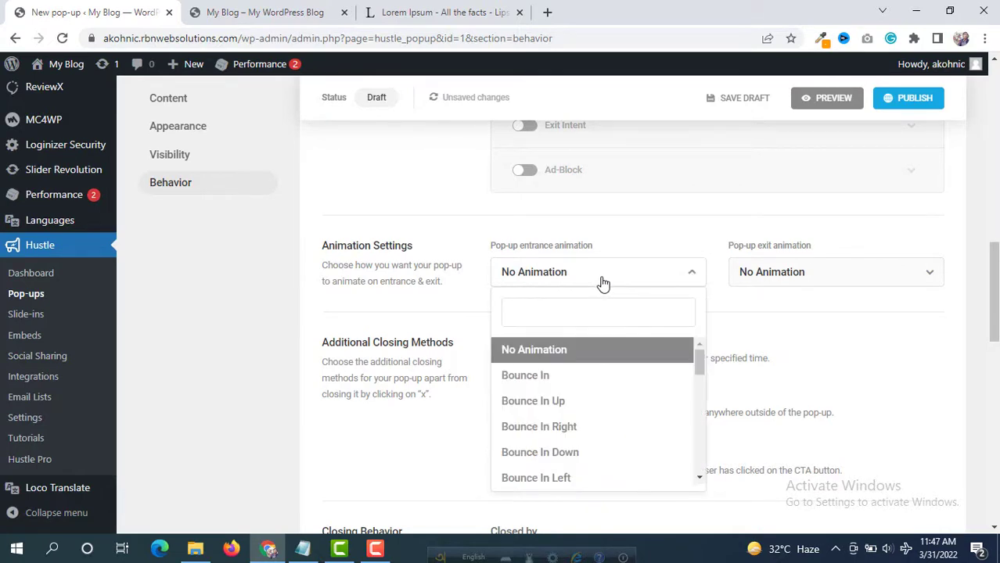
pyautogui.click(553, 405)
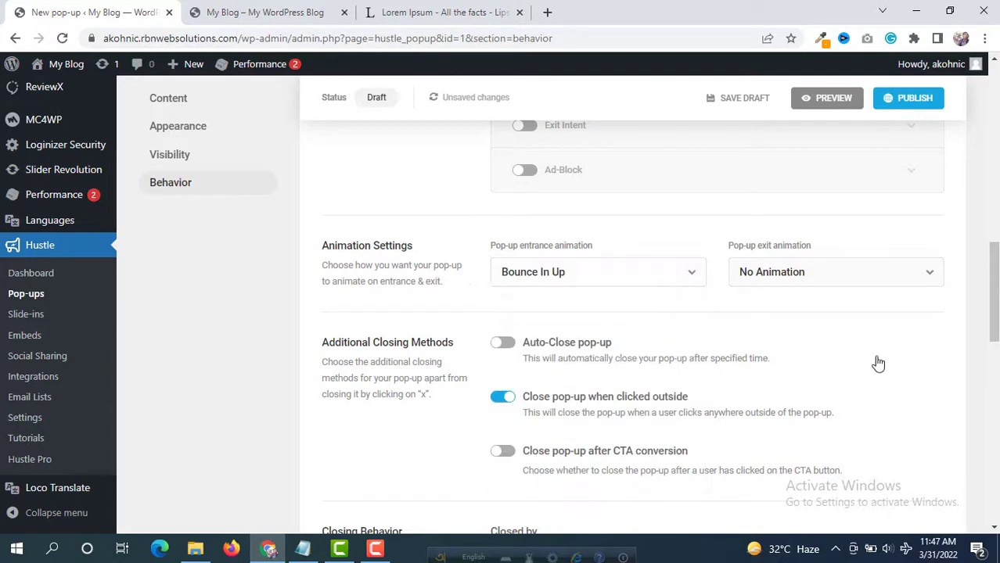
pyautogui.click(814, 286)
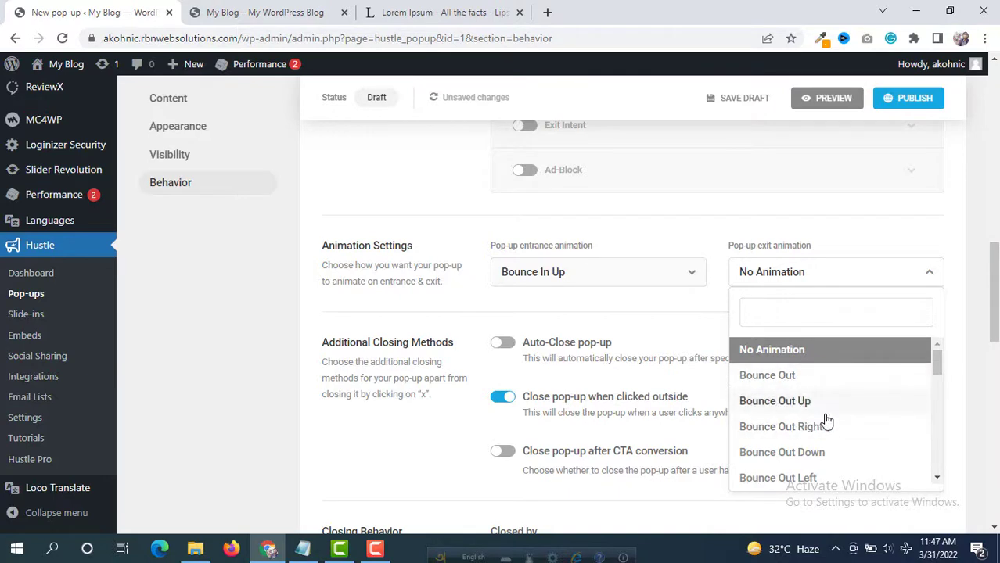
pyautogui.click(805, 459)
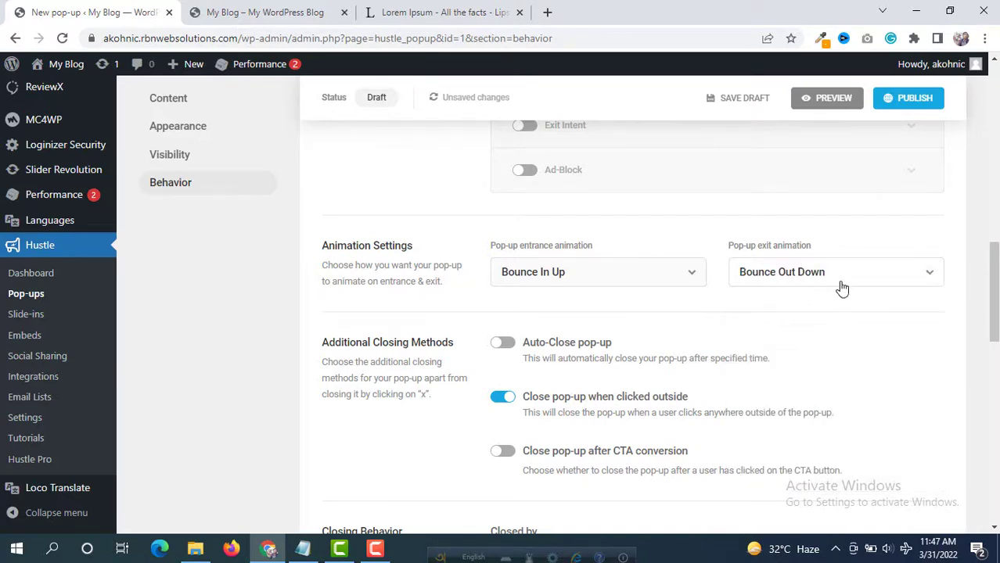
# Preview the pop-up, close it to check the exit animation, and leave the preview
pyautogui.click(831, 107)
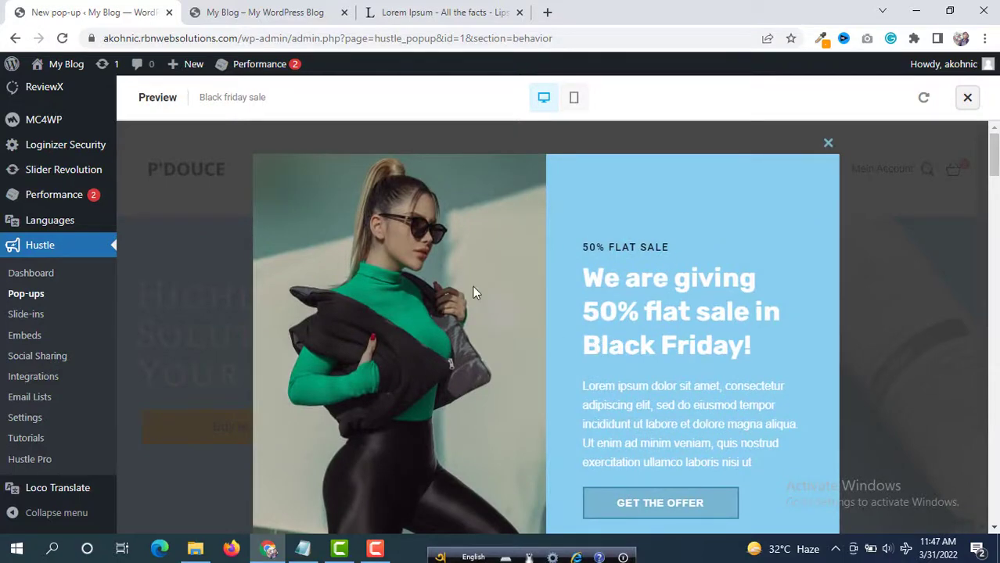
pyautogui.click(830, 146)
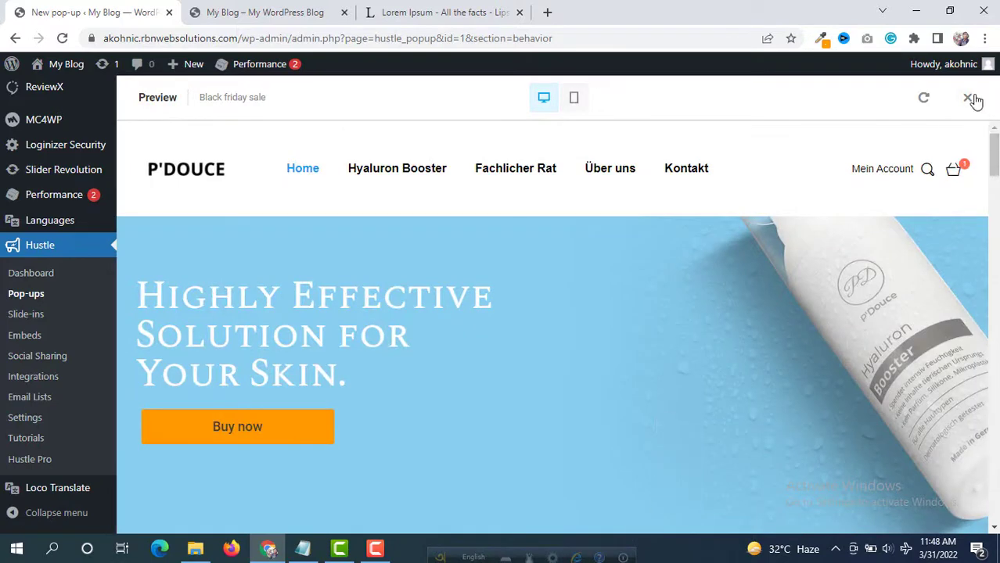
pyautogui.click(967, 97)
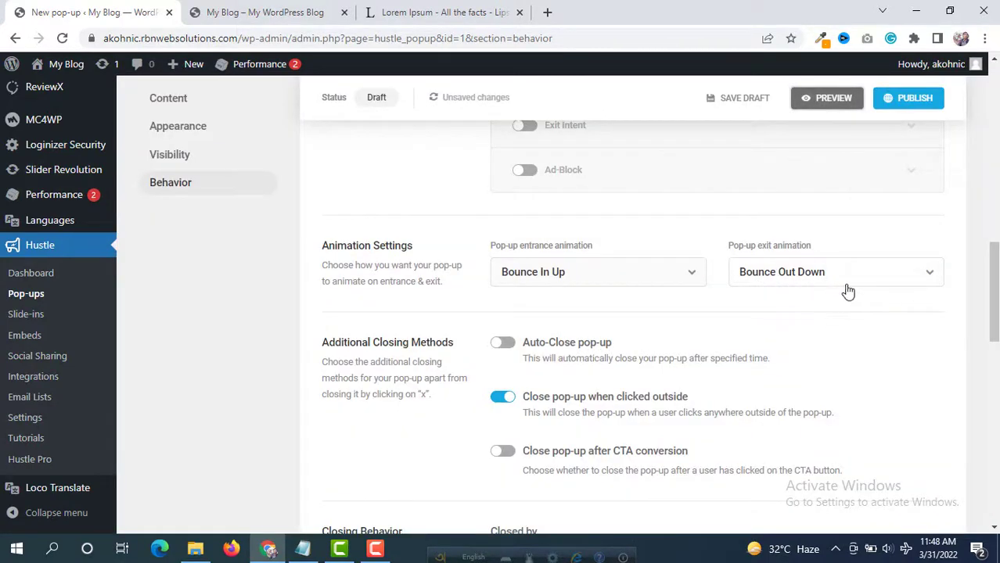
# Review the additional closing methods, closing behavior and additional settings of the pop-up's Behavior section
pyautogui.scroll(-1, 620, 352)
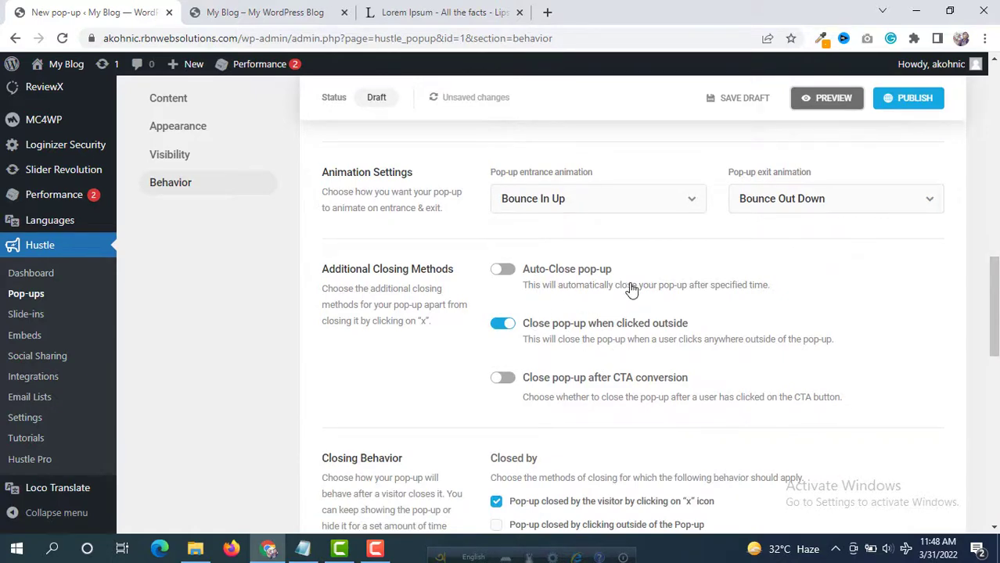
pyautogui.scroll(-1, 632, 289)
pyautogui.scroll(-8, 632, 289)
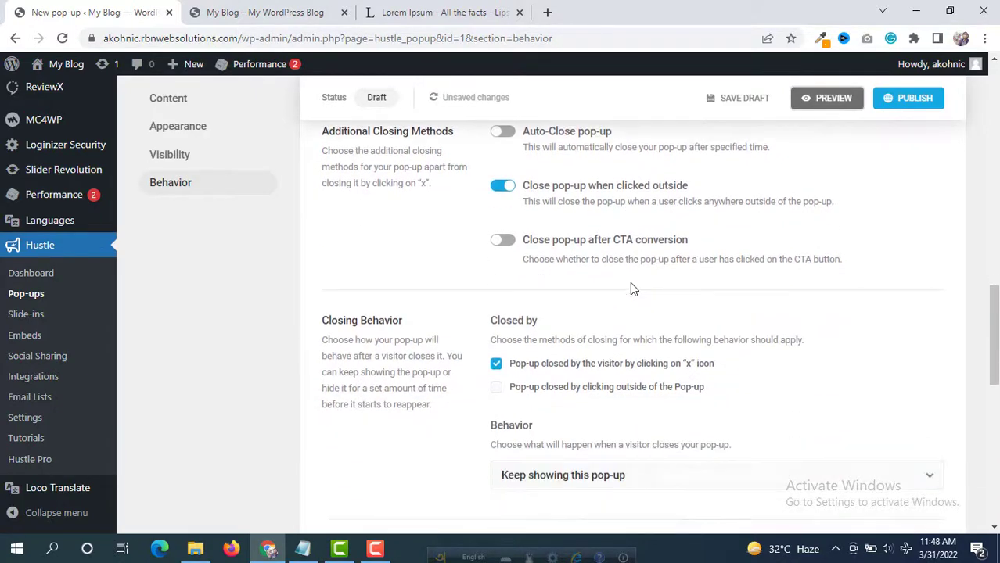
pyautogui.scroll(1, 630, 283)
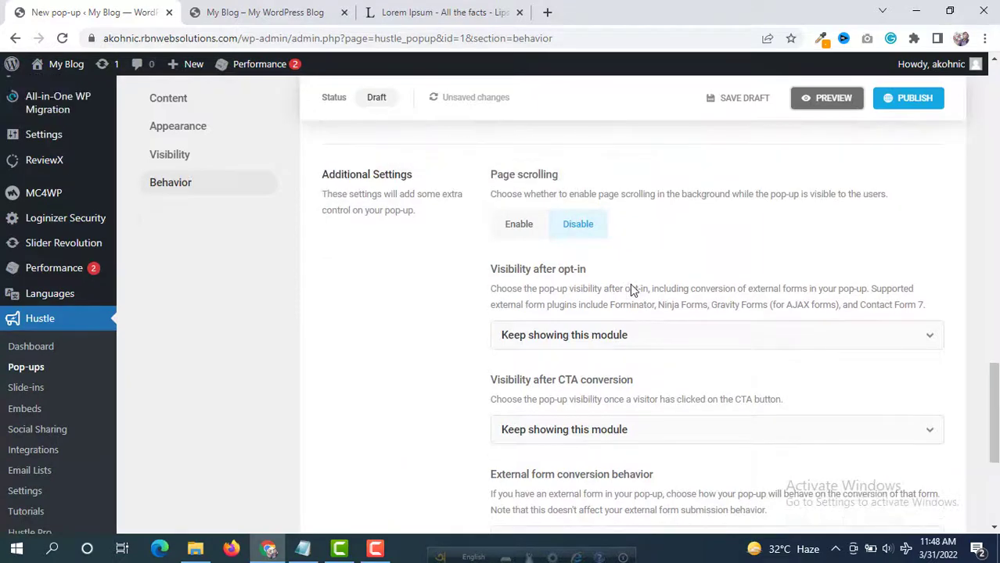
pyautogui.scroll(-4, 631, 283)
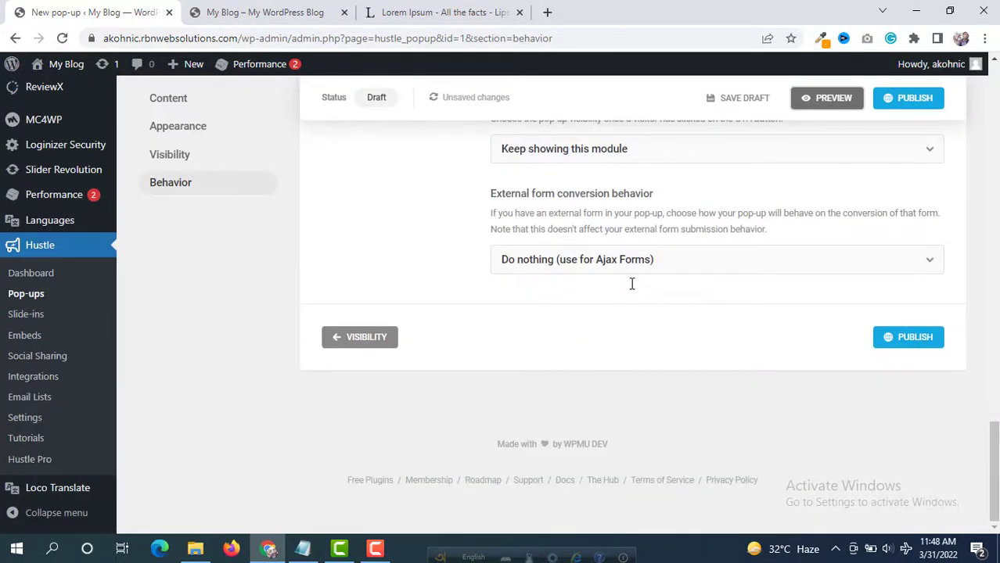
pyautogui.scroll(3, 631, 284)
pyautogui.scroll(10, 632, 289)
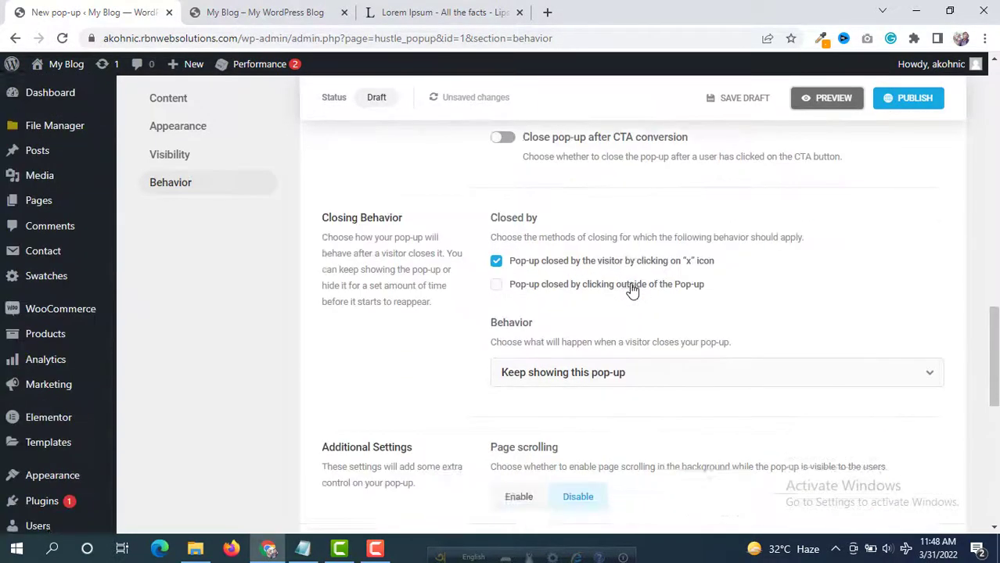
pyautogui.scroll(9, 632, 286)
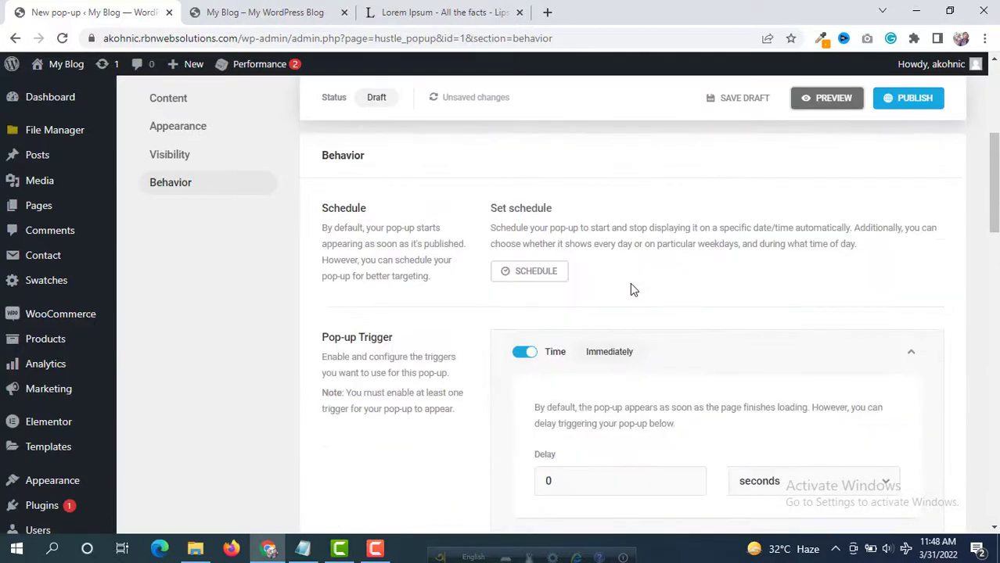
# Publish the "Black friday sale" pop-up and open the site's front end in a new browser tab
pyautogui.scroll(-2, 626, 283)
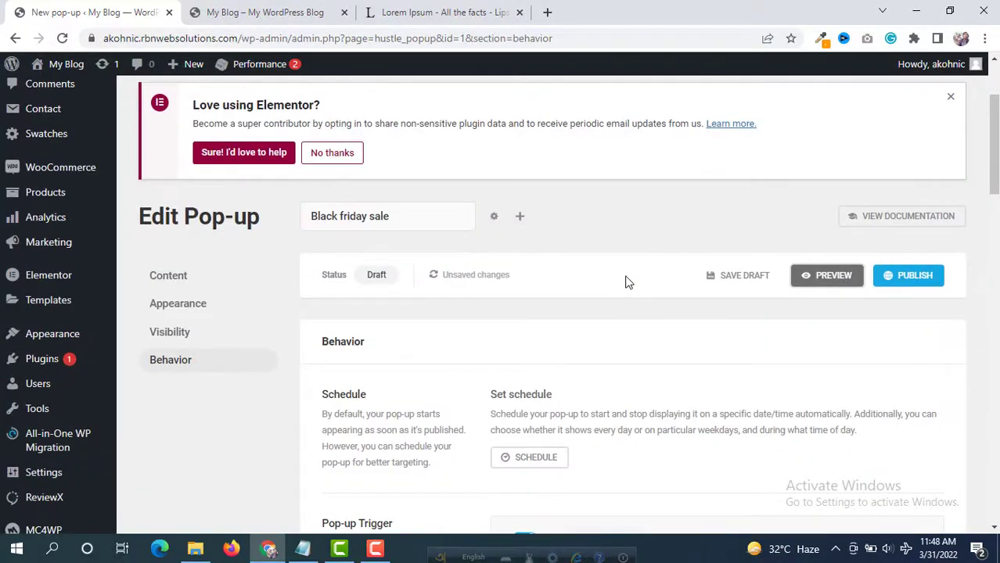
pyautogui.click(923, 288)
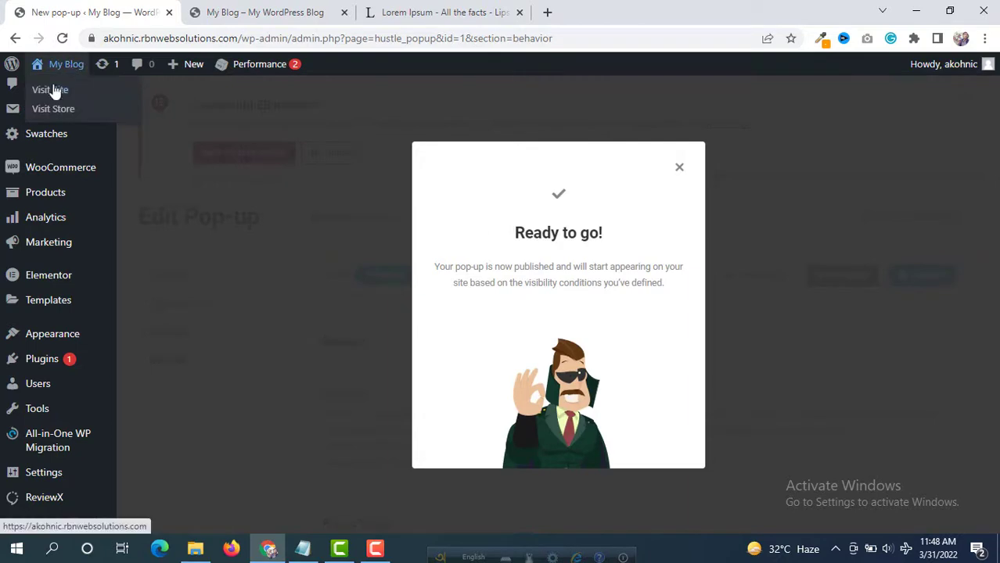
pyautogui.rightClick(49, 99)
pyautogui.click(86, 103)
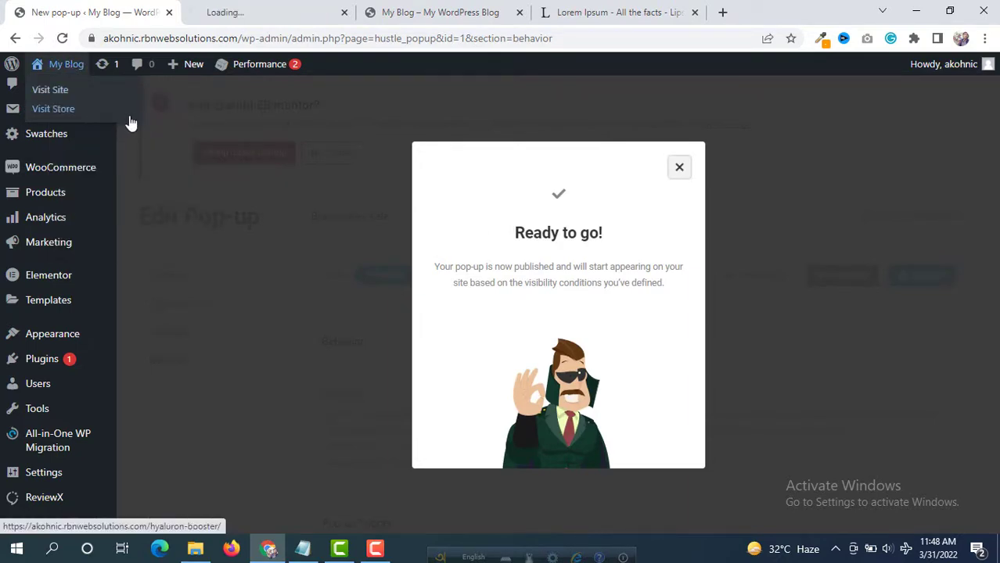
pyautogui.click(250, 9)
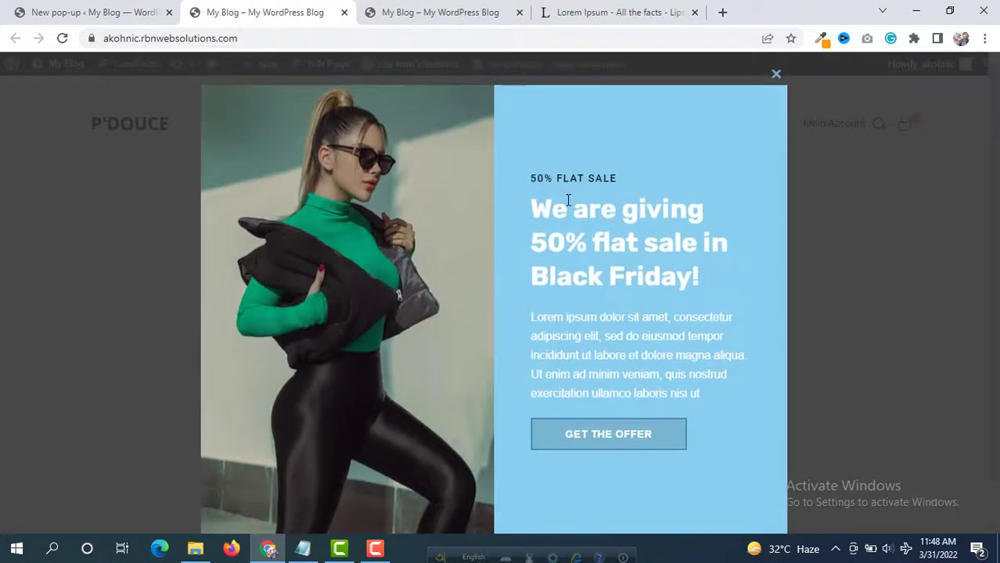
# Examine the published pop-up on the live home page, including its offer button and the "I don't want this offer." link
pyautogui.scroll(-1, 602, 207)
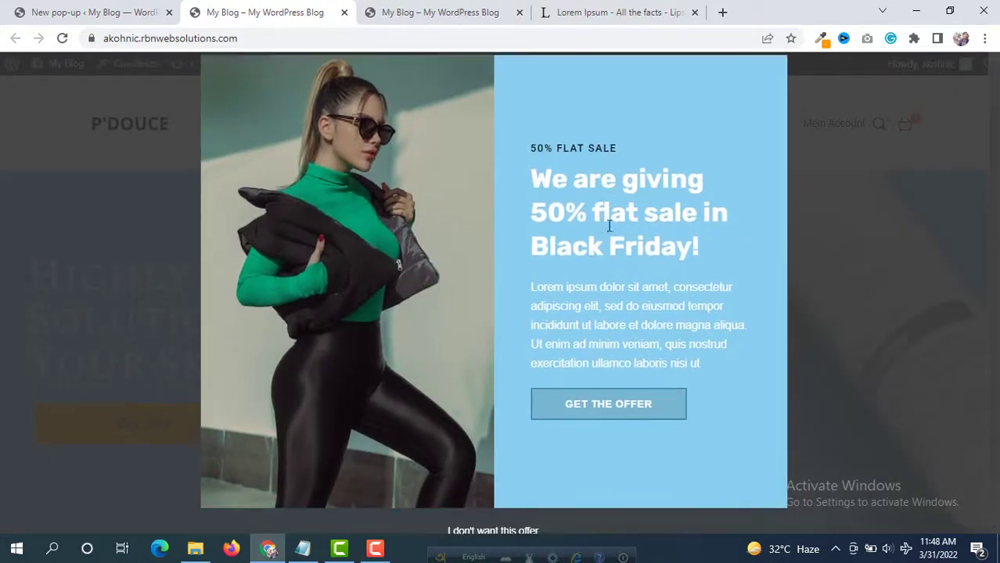
pyautogui.scroll(1, 610, 227)
pyautogui.scroll(-1, 611, 227)
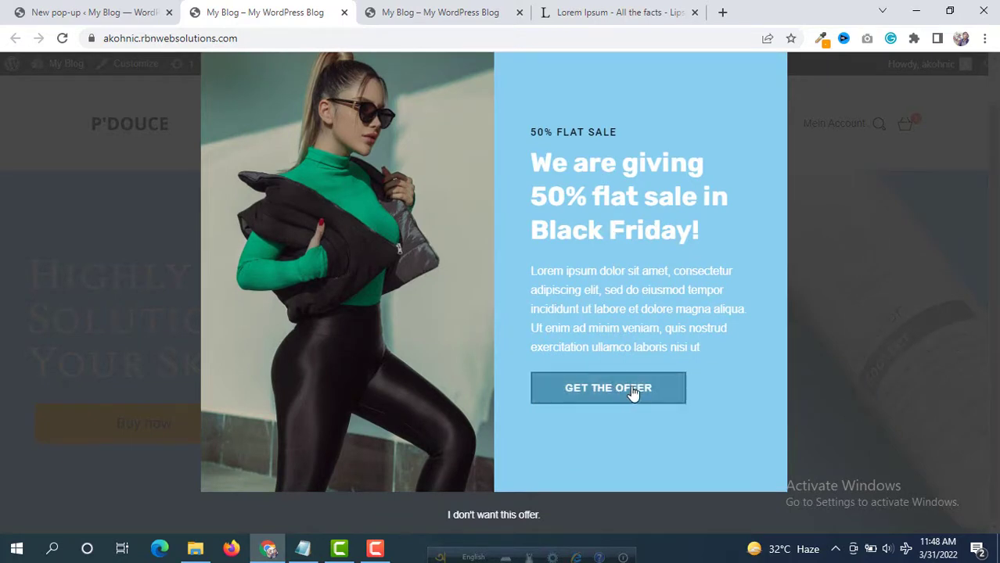
pyautogui.scroll(1, 630, 230)
pyautogui.scroll(-1, 635, 232)
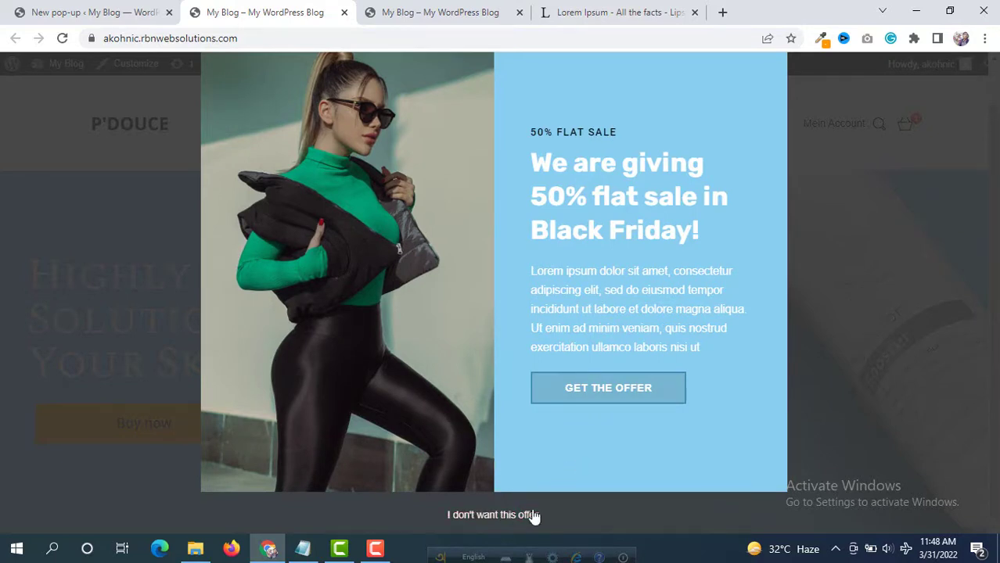
pyautogui.scroll(1, 575, 256)
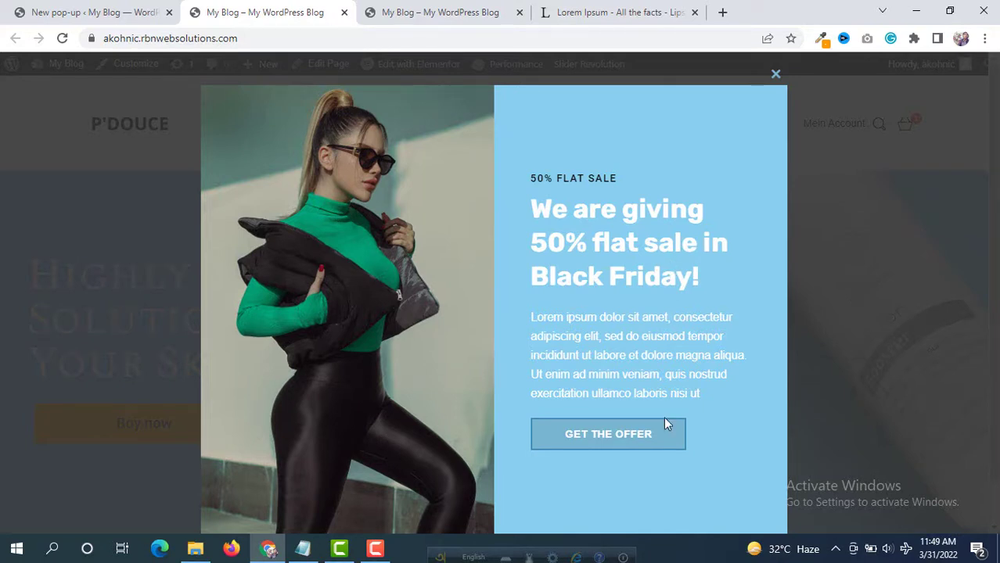
# Test the pop-up's "Get the offer" link and review the product page it leads to
pyautogui.click(615, 443)
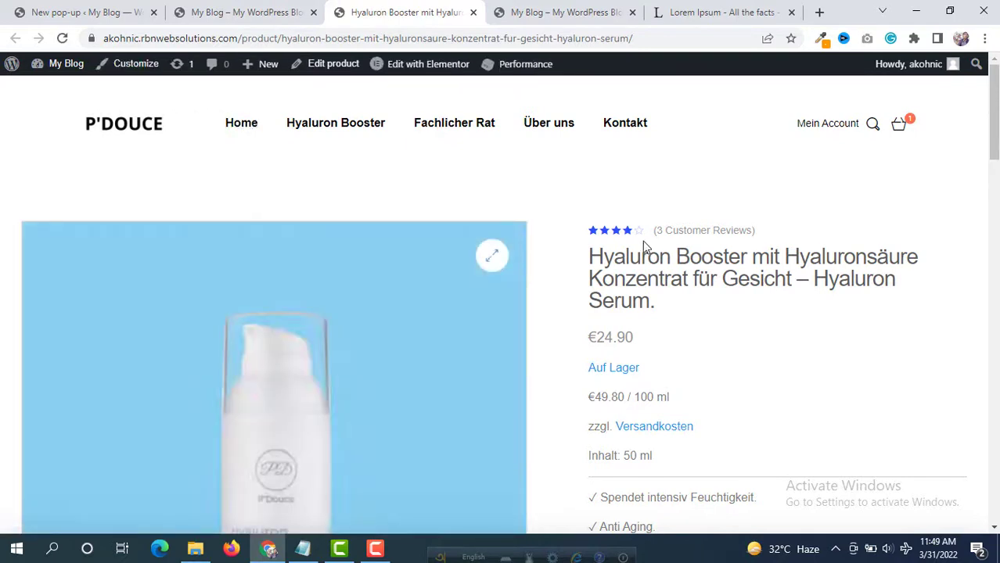
pyautogui.scroll(-2, 641, 240)
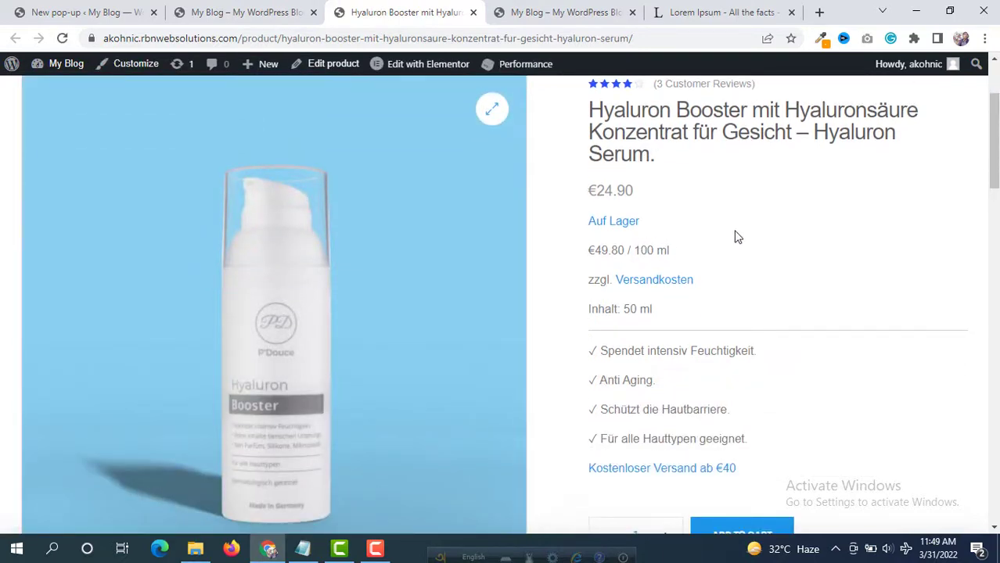
pyautogui.scroll(2, 722, 209)
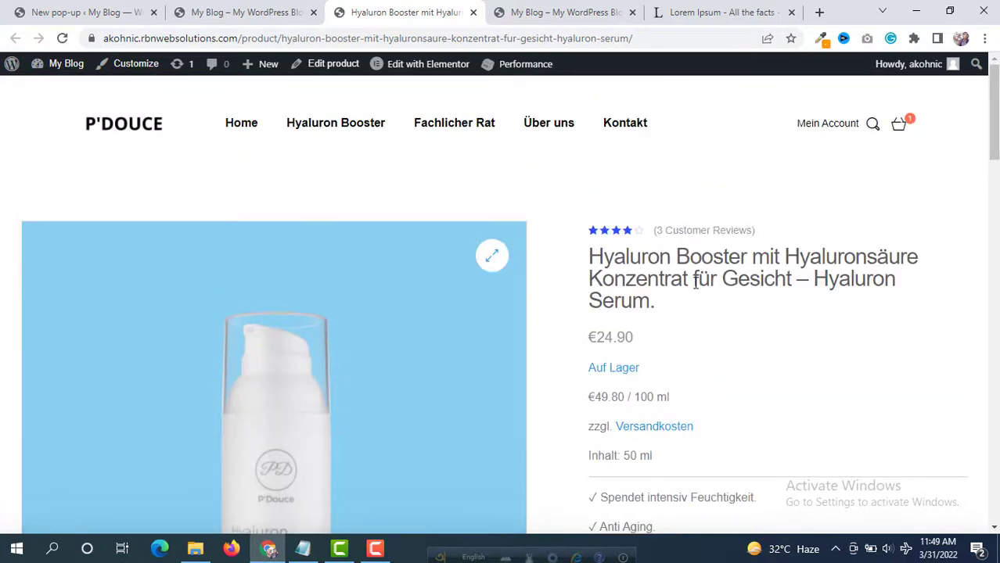
pyautogui.scroll(-4, 691, 293)
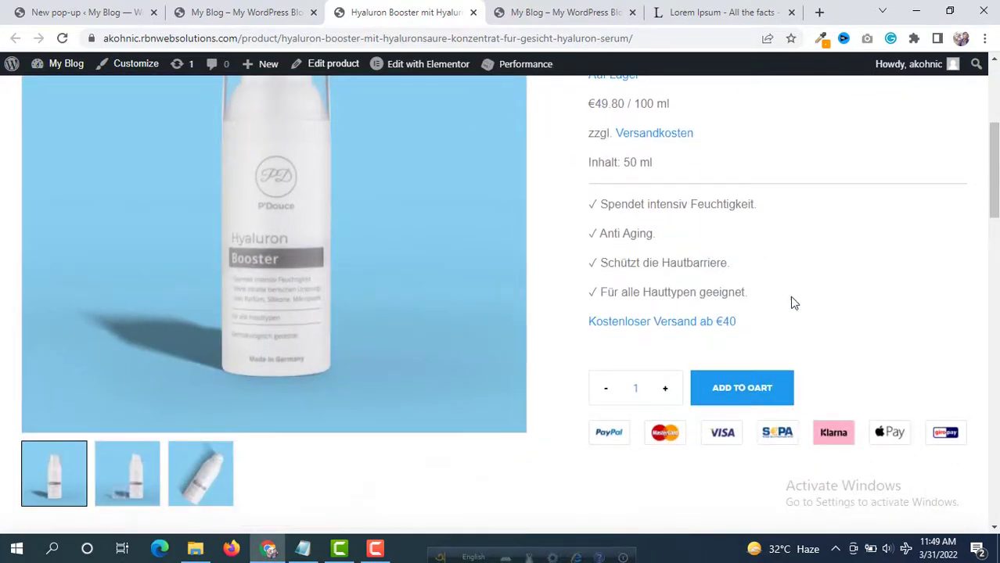
pyautogui.scroll(3, 786, 292)
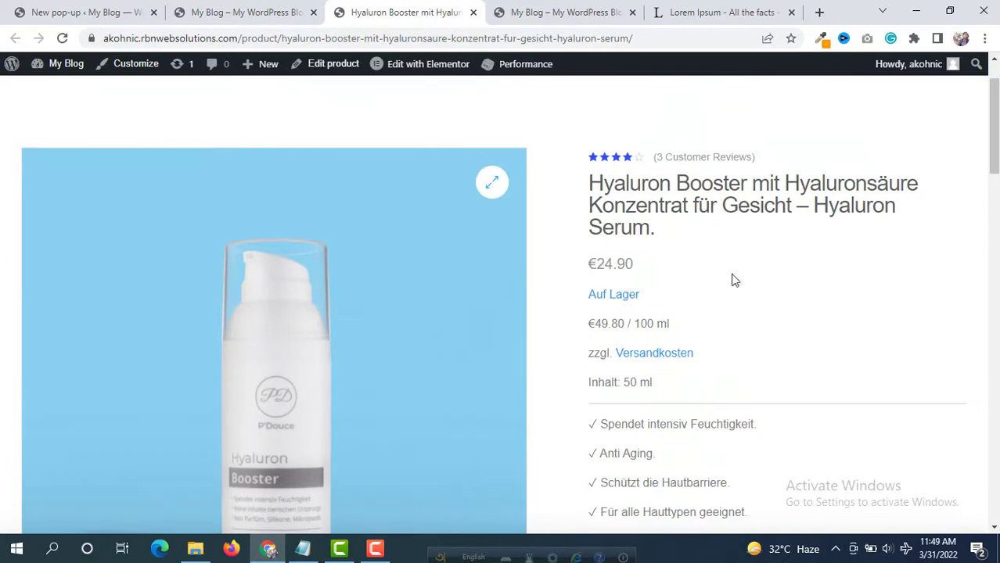